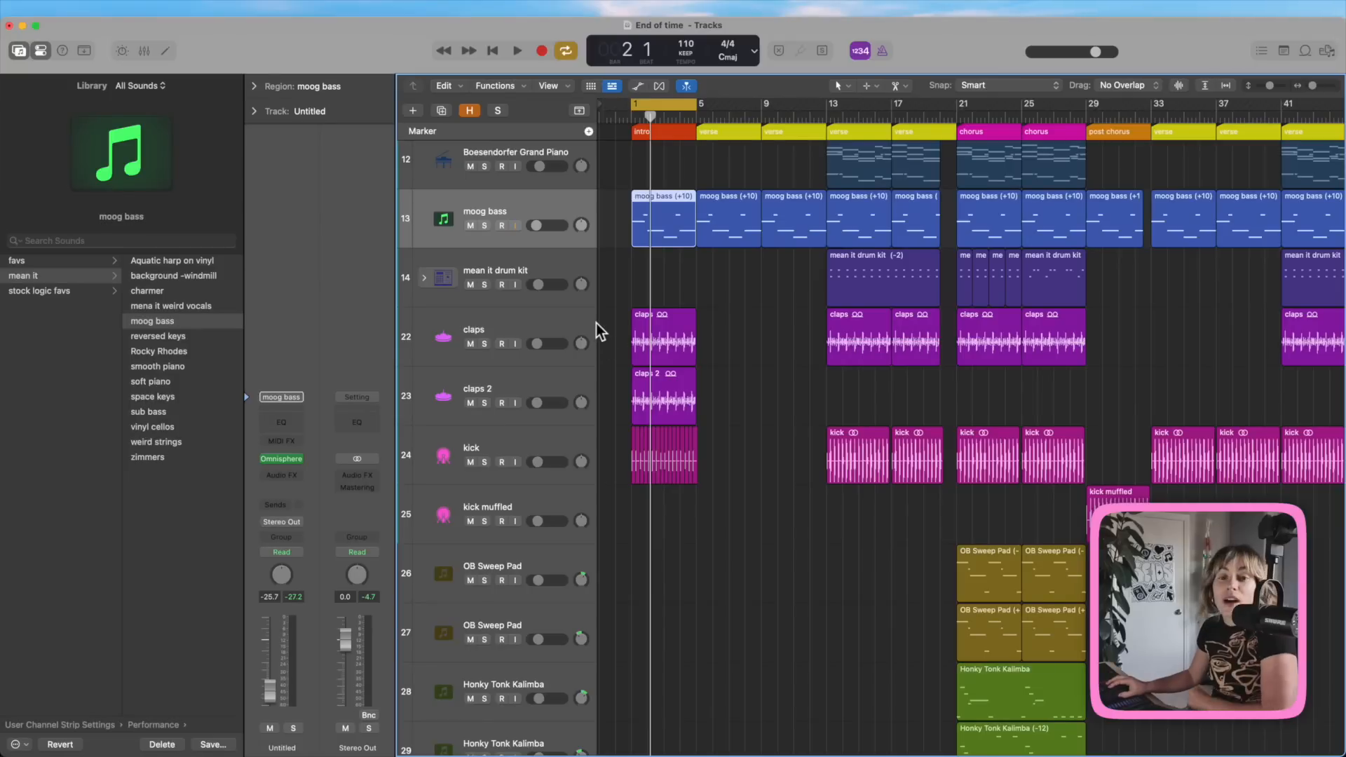
Step: Insert the Beat Breaker multi-effect on the kick track's channel strip
click(554, 440)
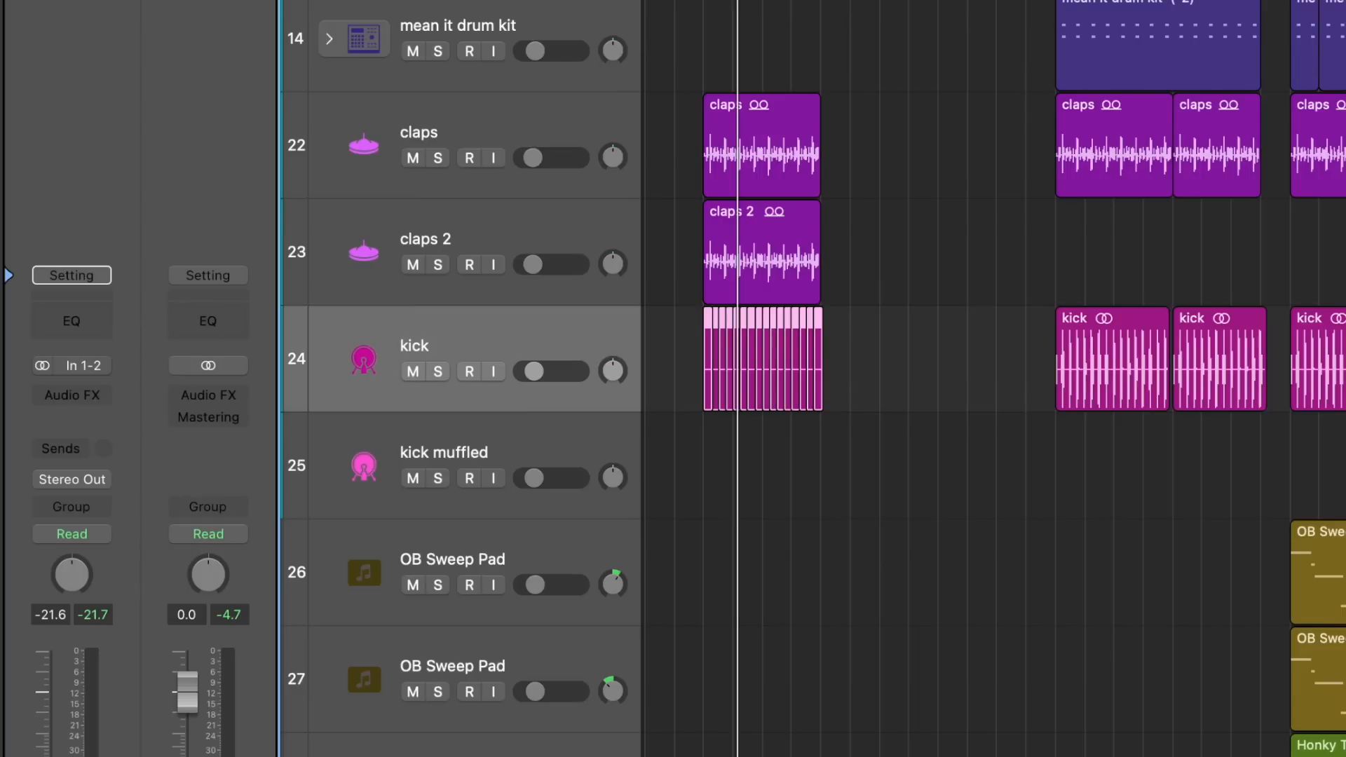
click(519, 211)
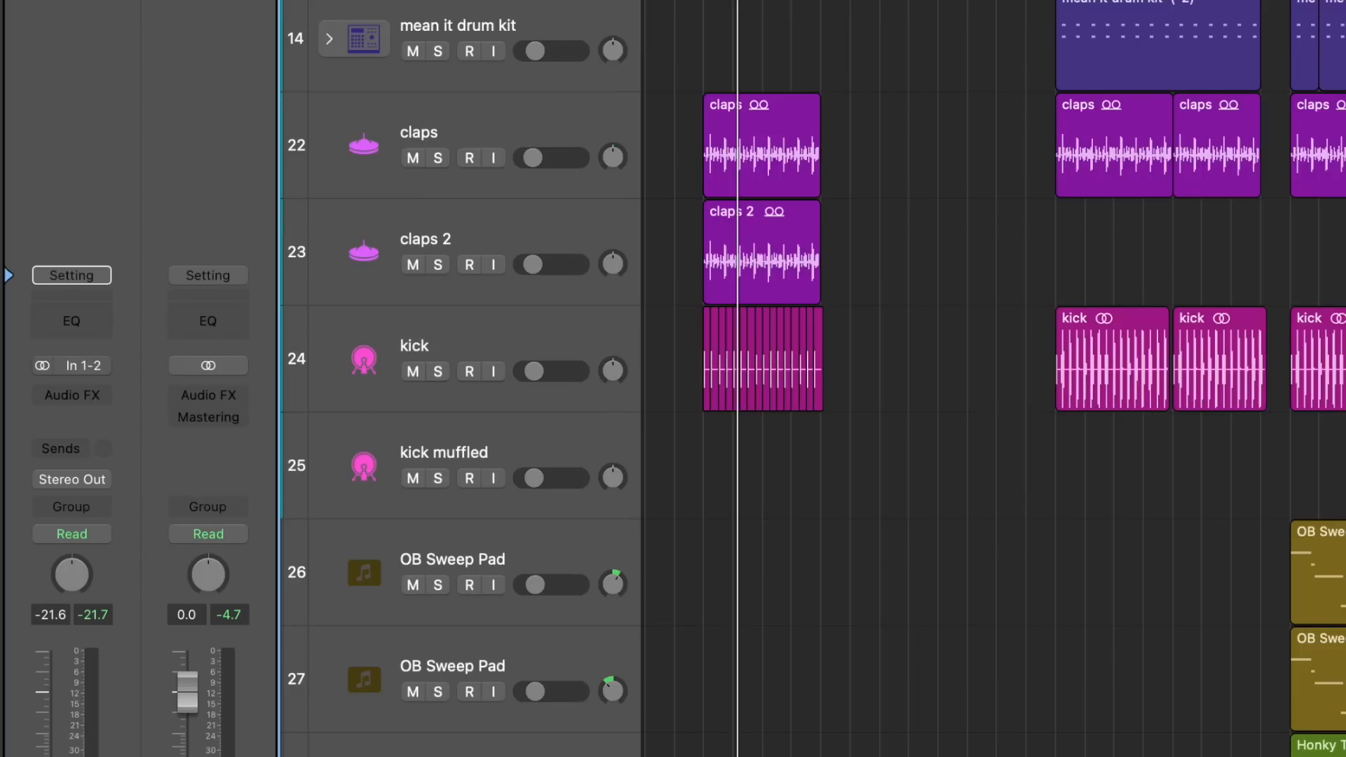
click(398, 335)
click(82, 386)
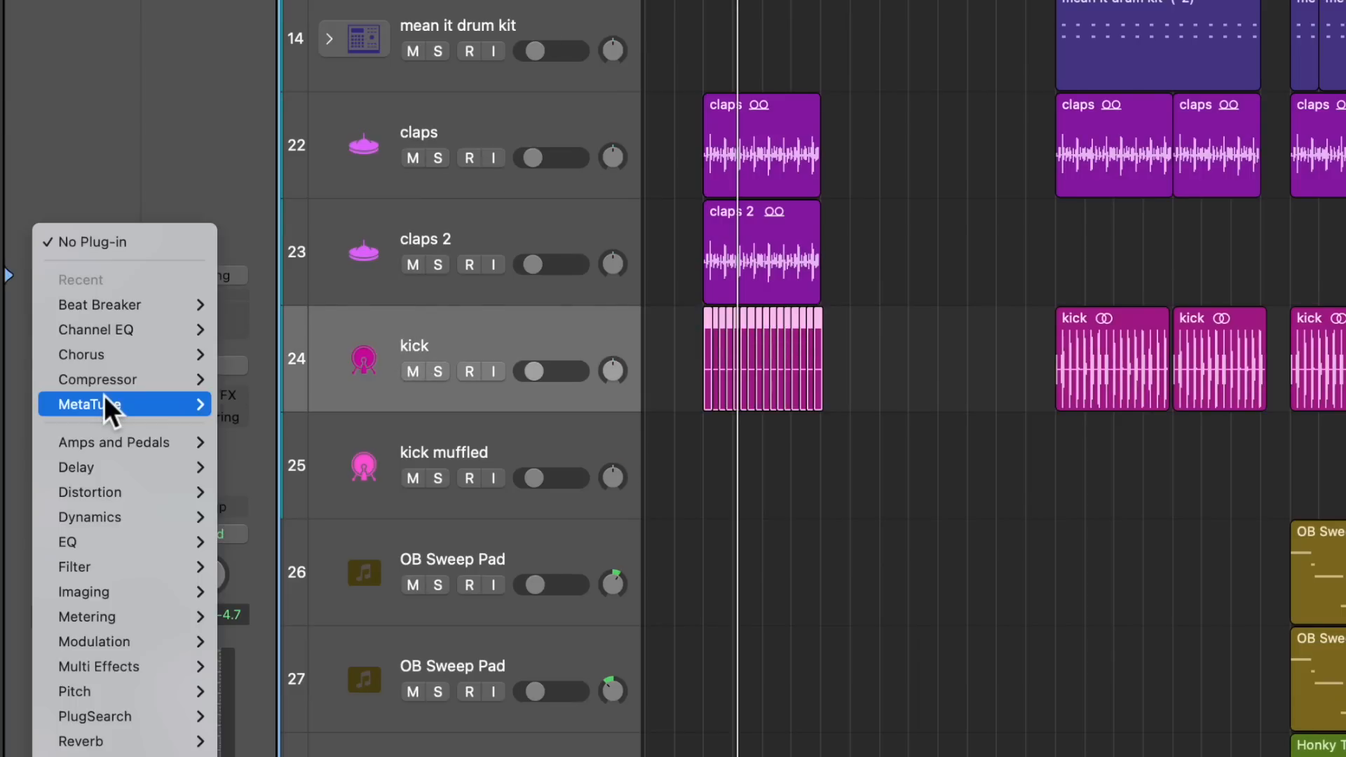
mouse_move(103, 399)
mouse_move(108, 306)
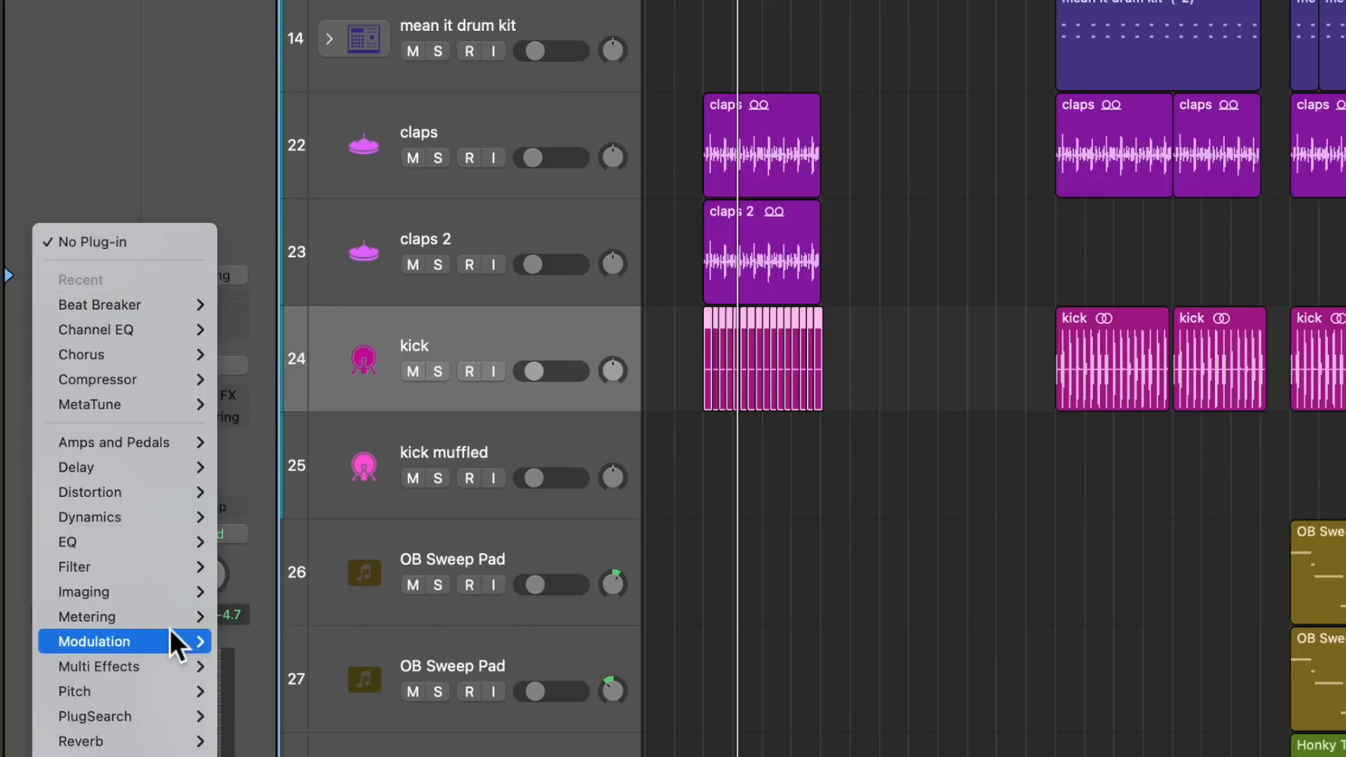
mouse_move(168, 673)
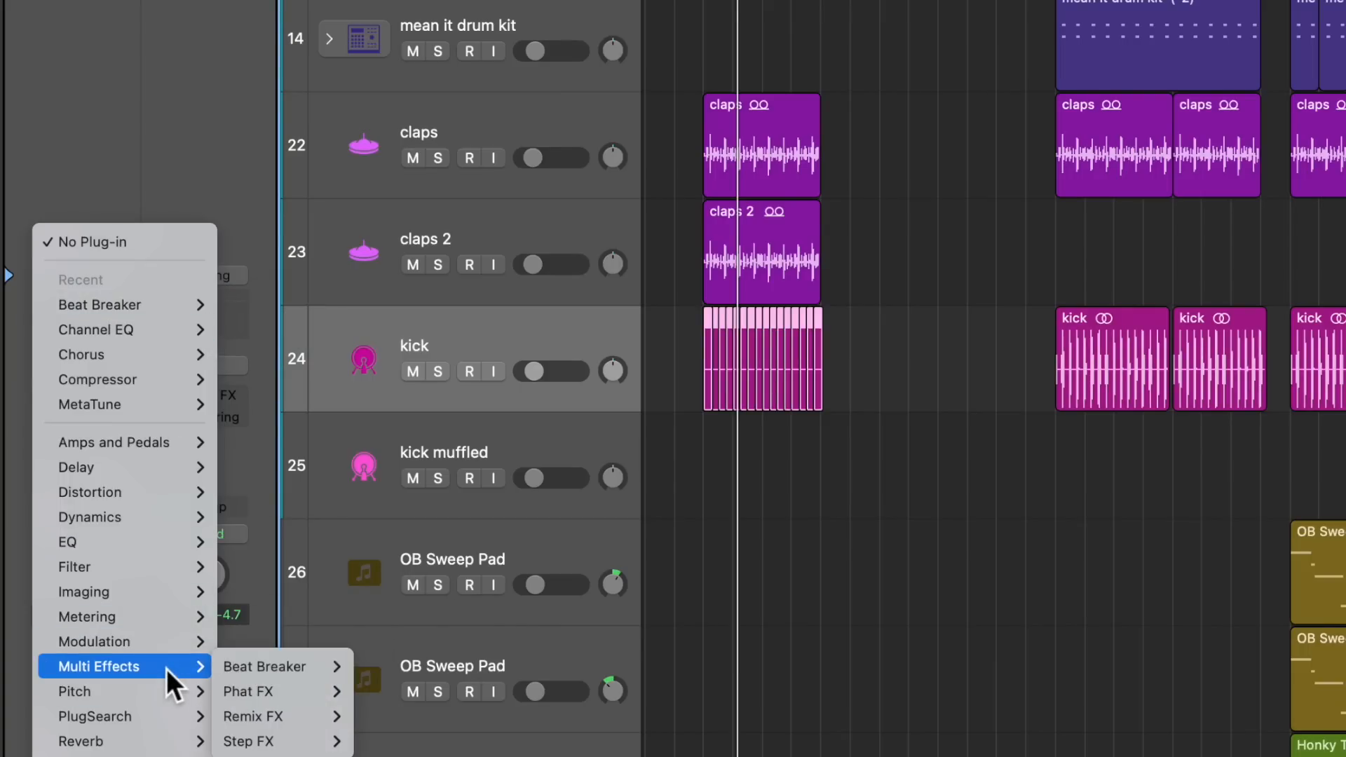
mouse_move(271, 672)
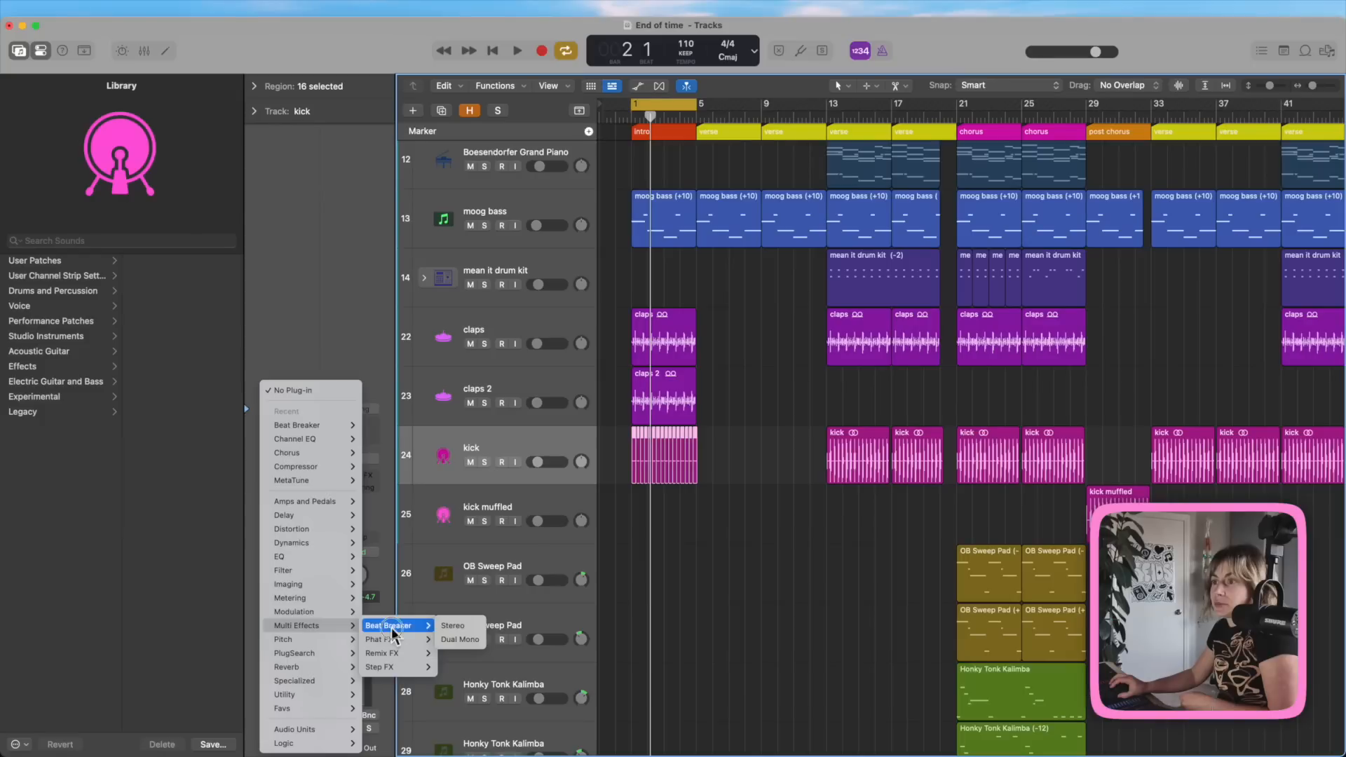
click(271, 671)
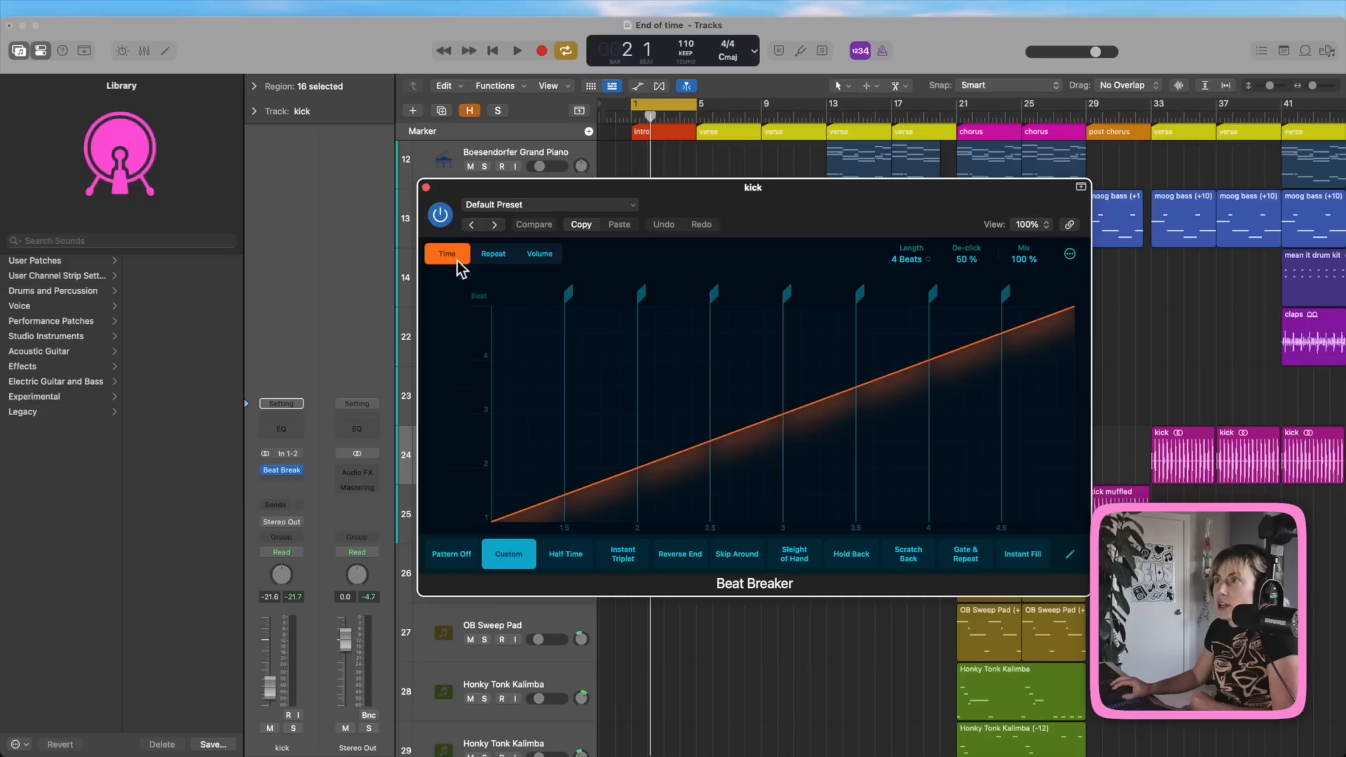
Step: Look through Beat Breaker's Repeat, Volume and Time modes and its pattern length options
click(492, 255)
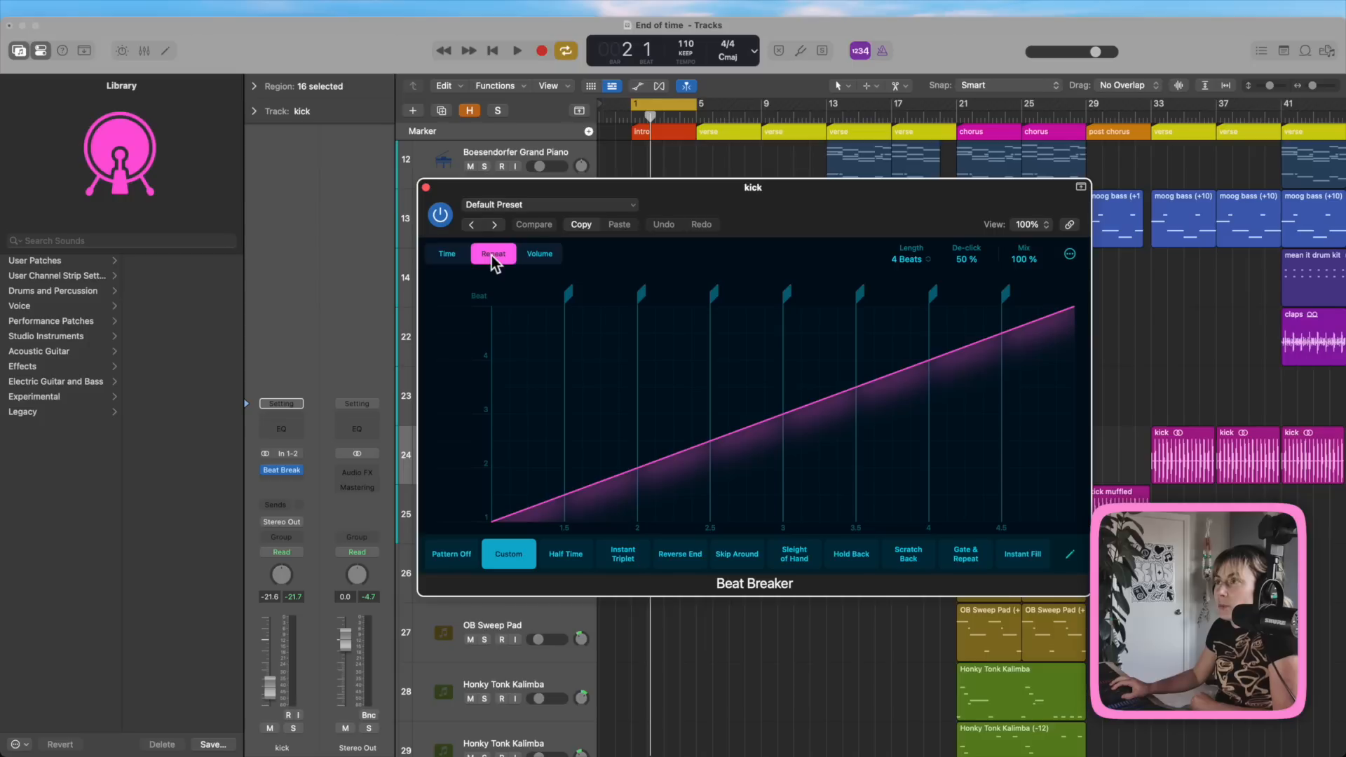
click(541, 258)
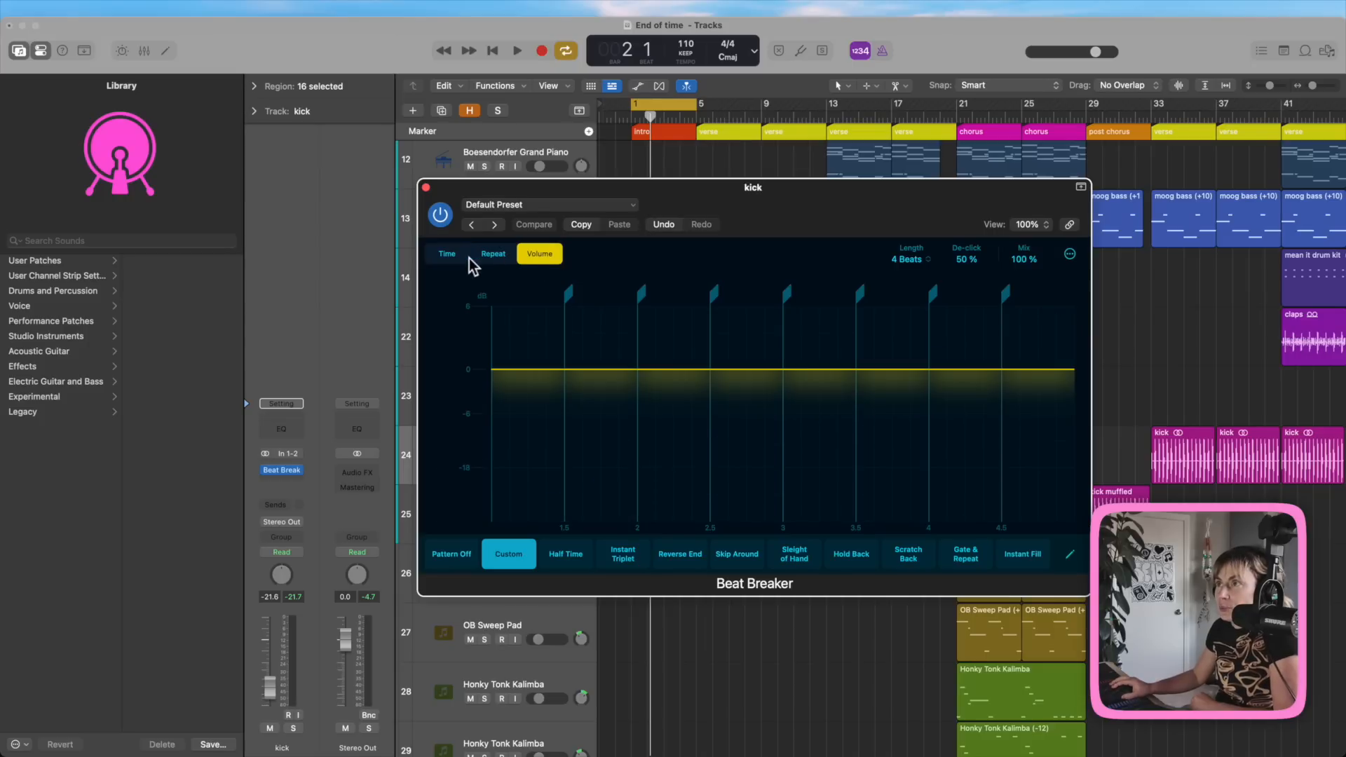
click(448, 254)
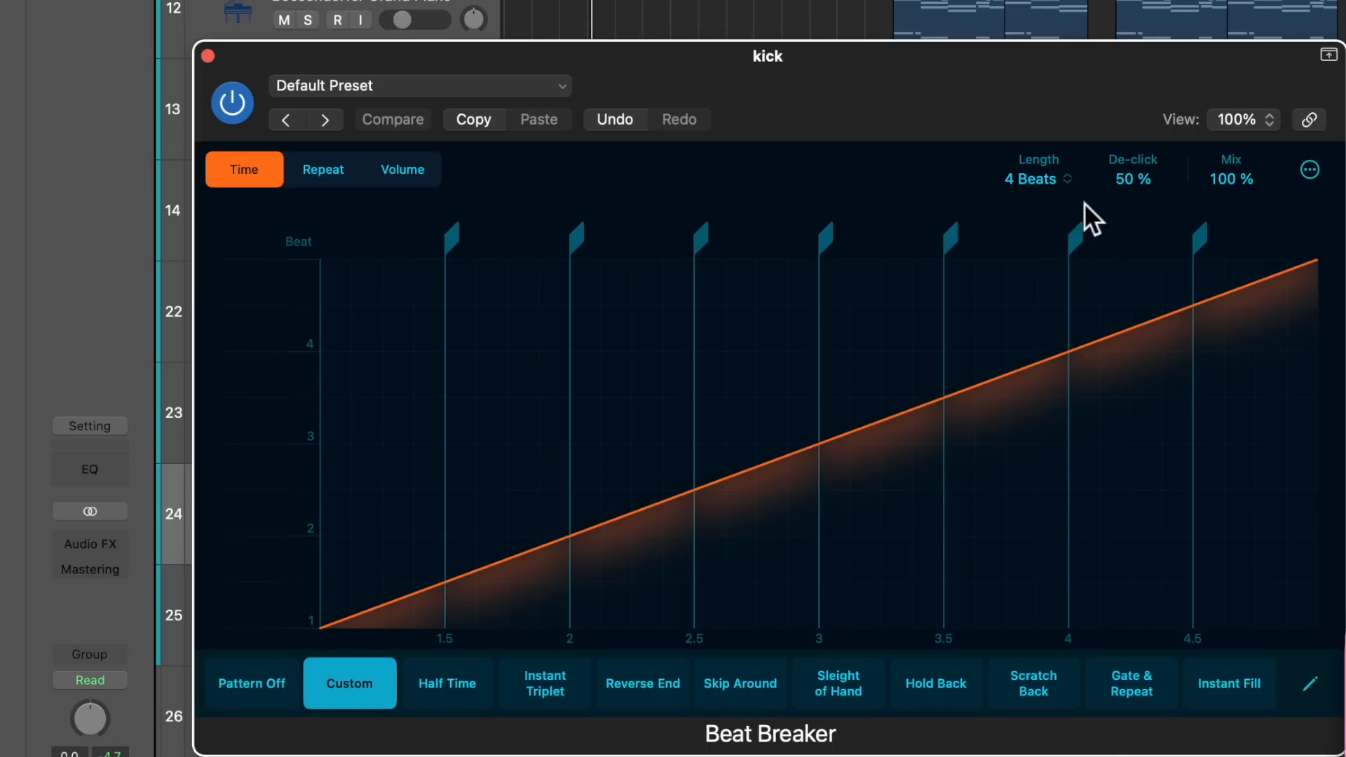
click(1038, 178)
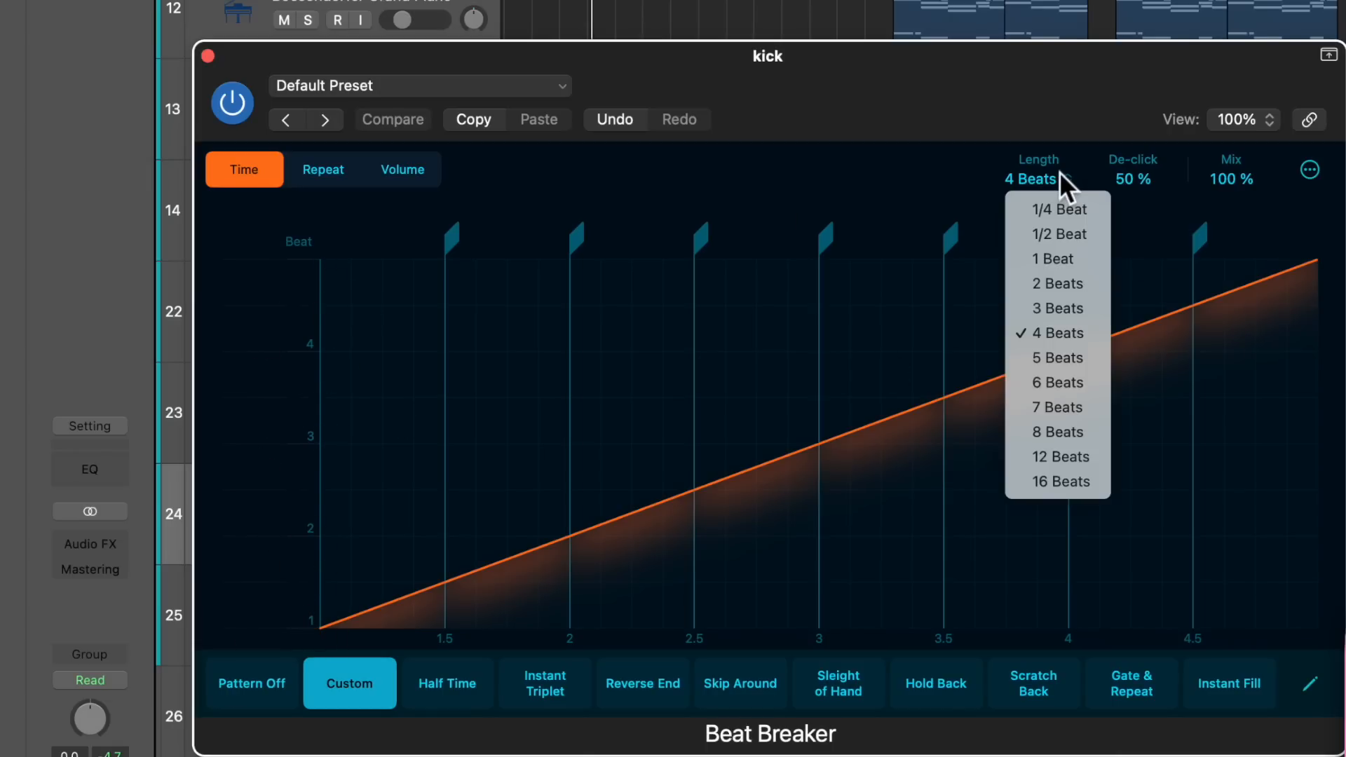
click(1083, 439)
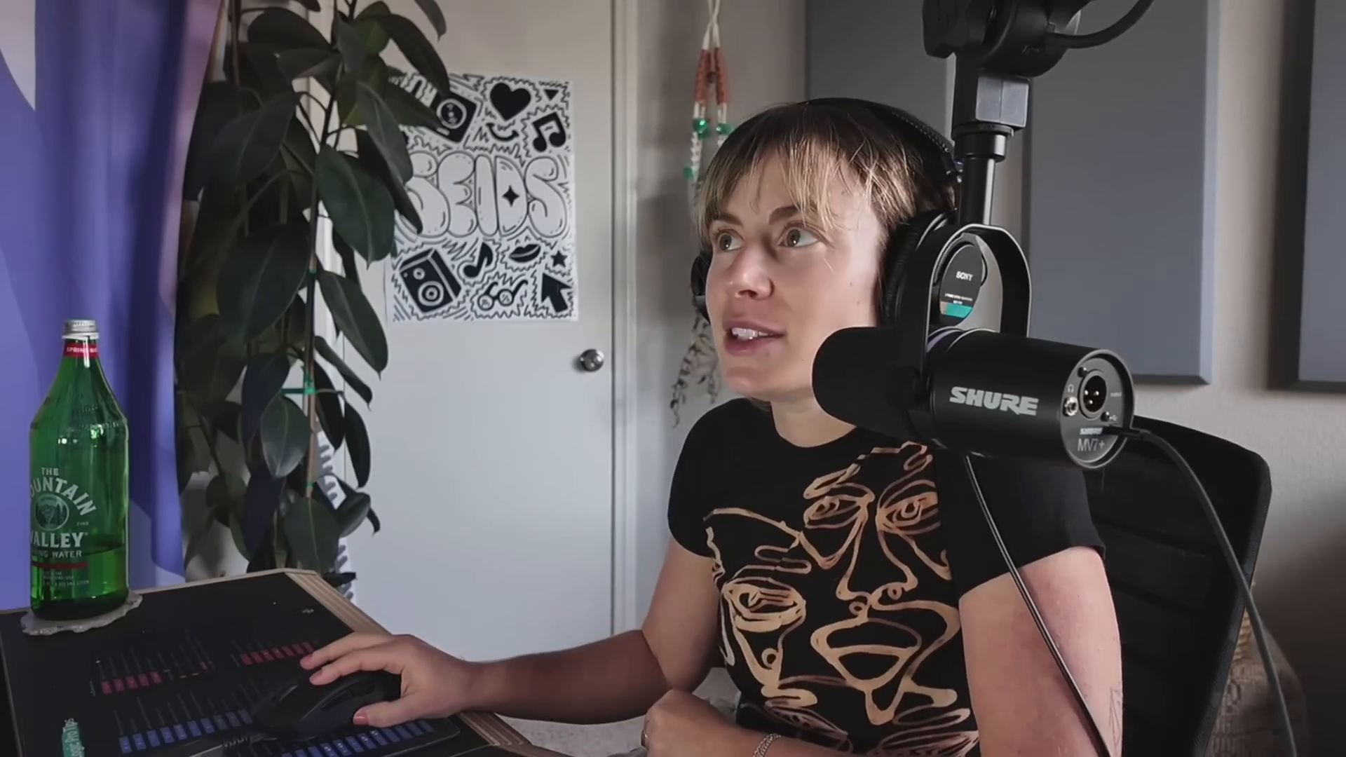
Step: Raise the soloed claps 2 track's volume to about -2.3 dB during playback and insert Beat Breaker on it
click(518, 50)
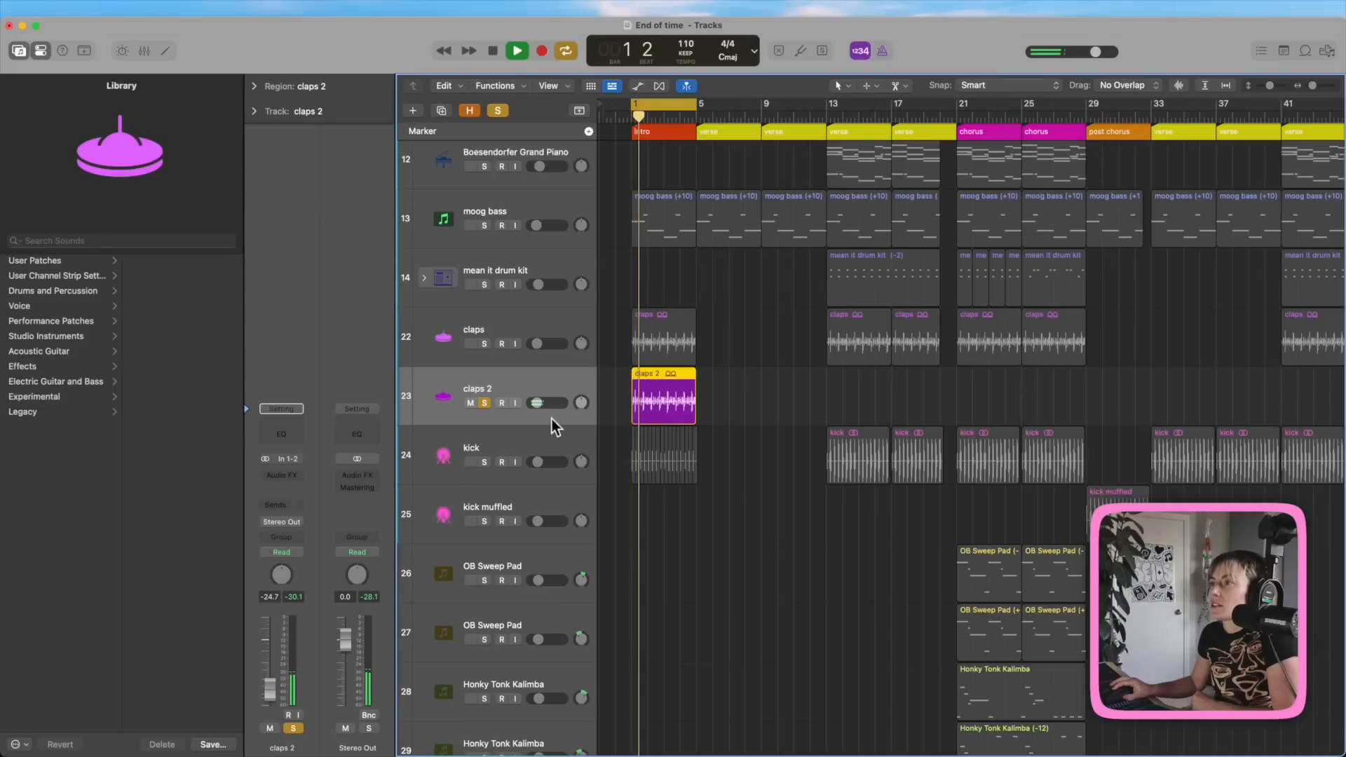
click(539, 402)
drag(538, 405, 601, 398)
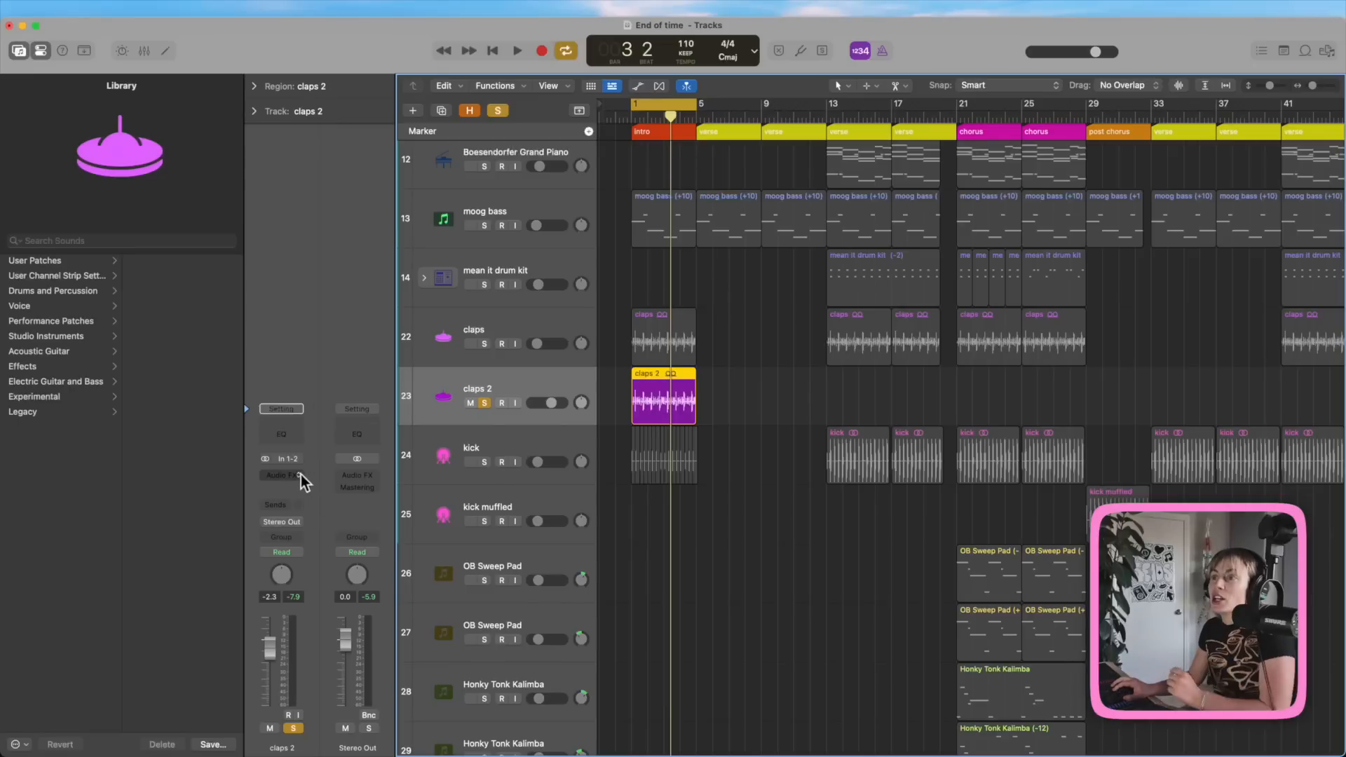
click(300, 474)
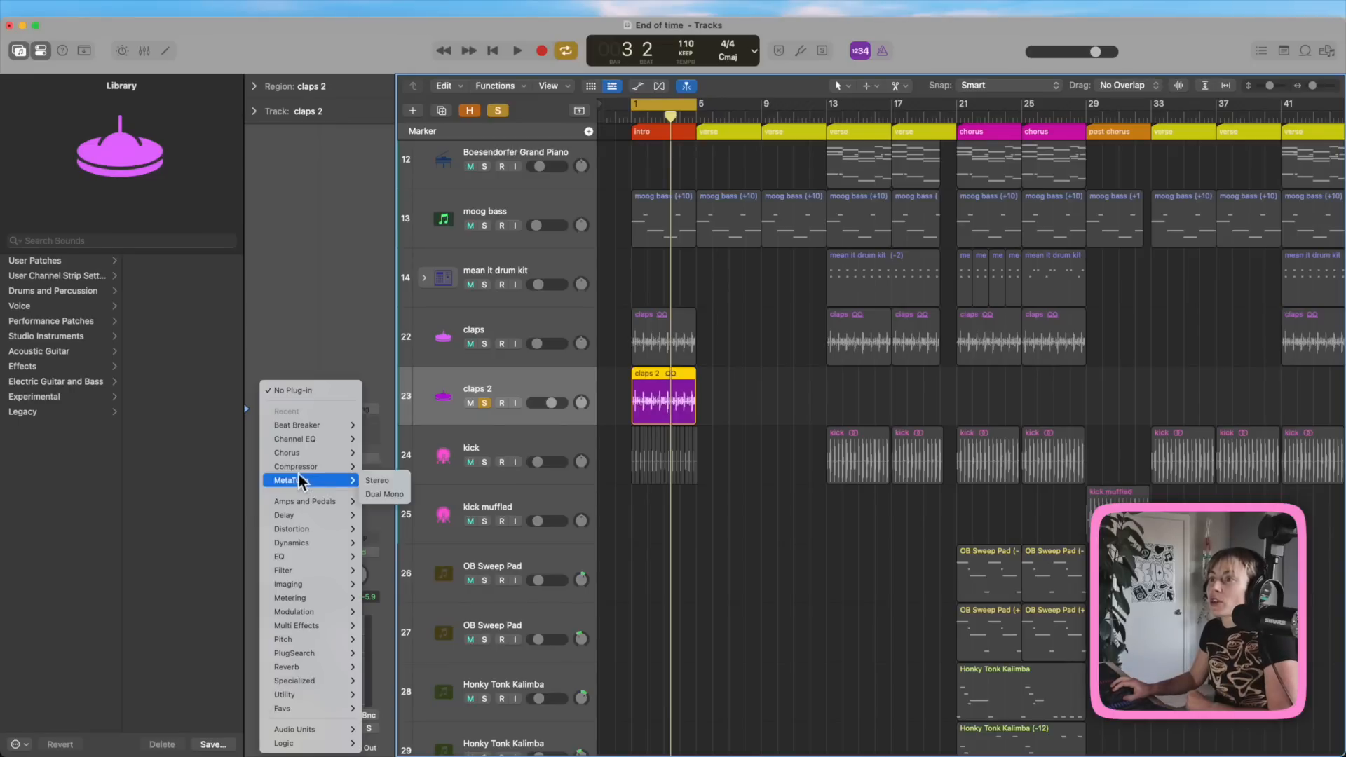
click(303, 427)
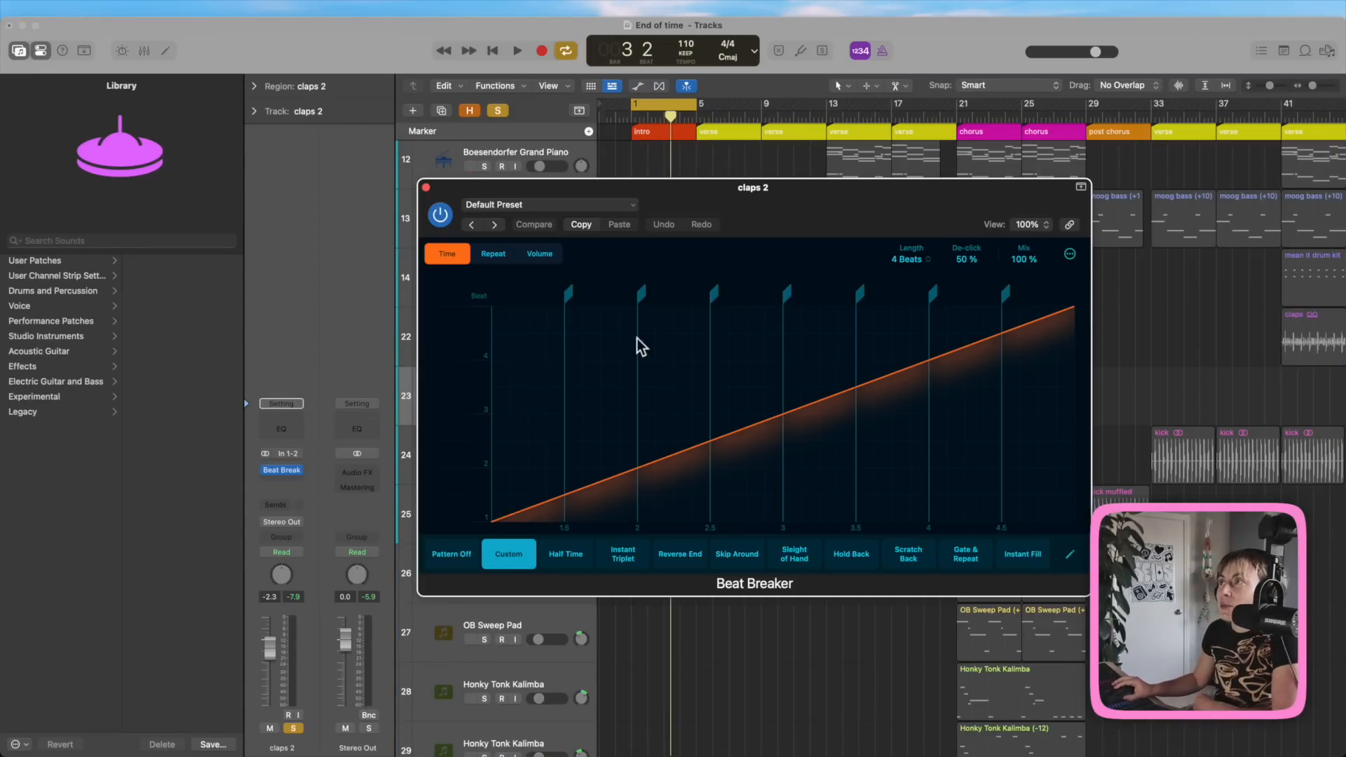
Step: Shift the beat 1.5 time slice to input beat 2.50 and the beat 3 slice to 2.00, and play the loop
drag(607, 478, 604, 439)
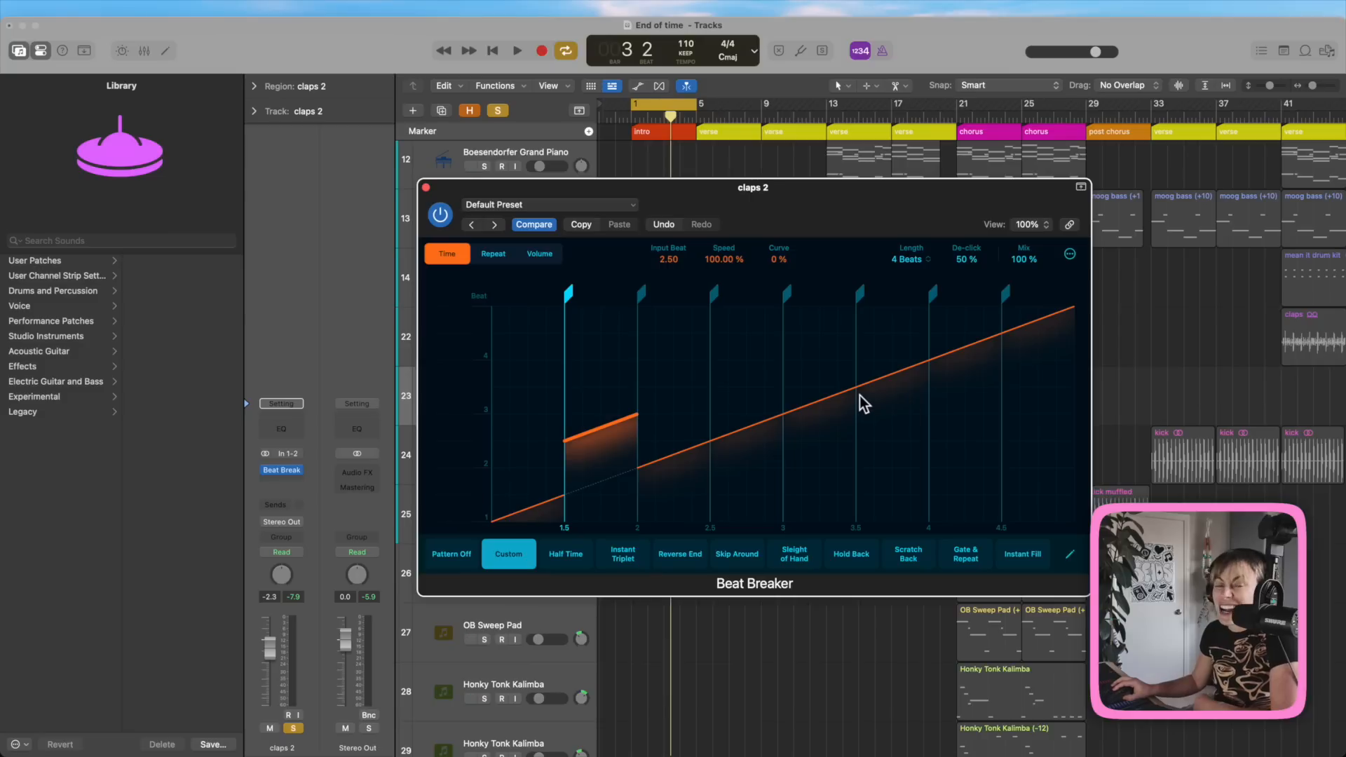
drag(827, 397, 831, 445)
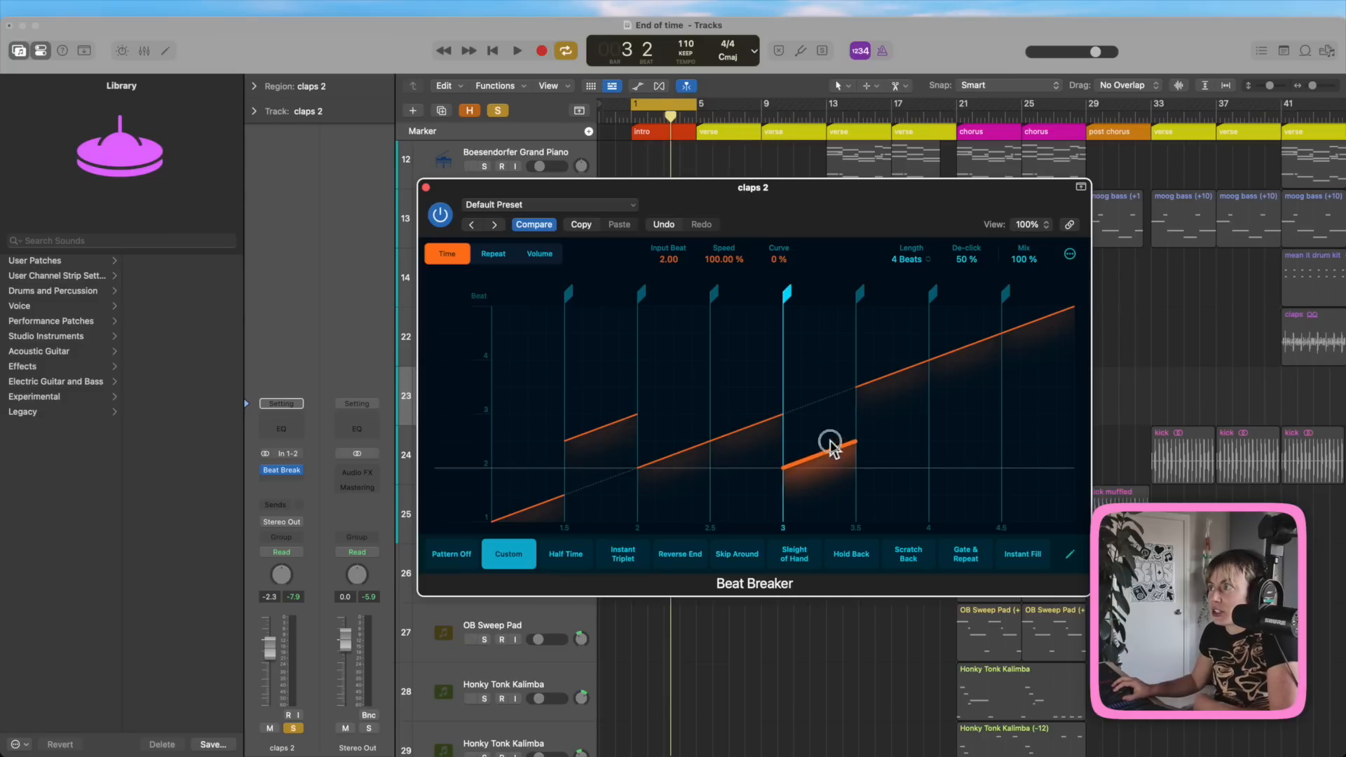
click(517, 51)
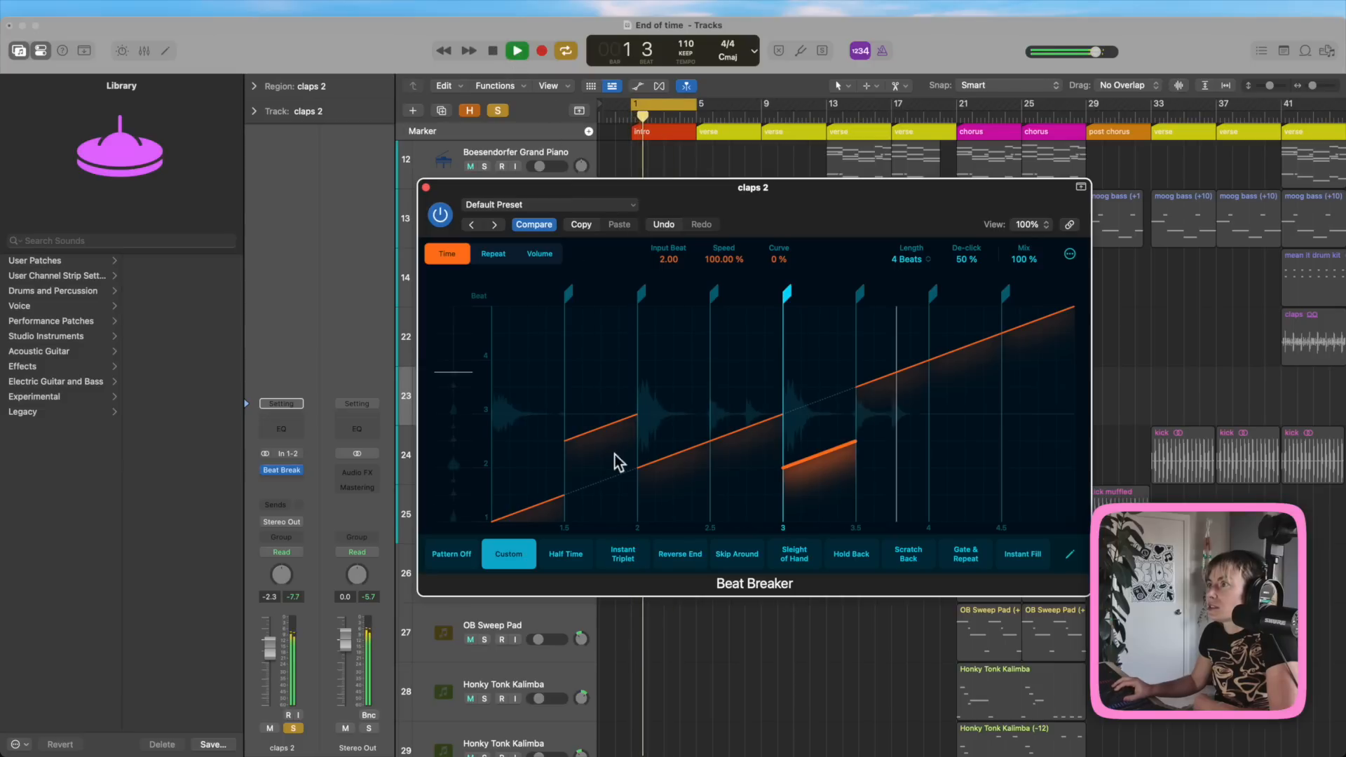
Step: During playback, set the input beats of slices 1.5, 2, 3.5 and 4 to 1.50, 2.50, 3.00 and 4.50, and stop playback
drag(600, 438, 609, 484)
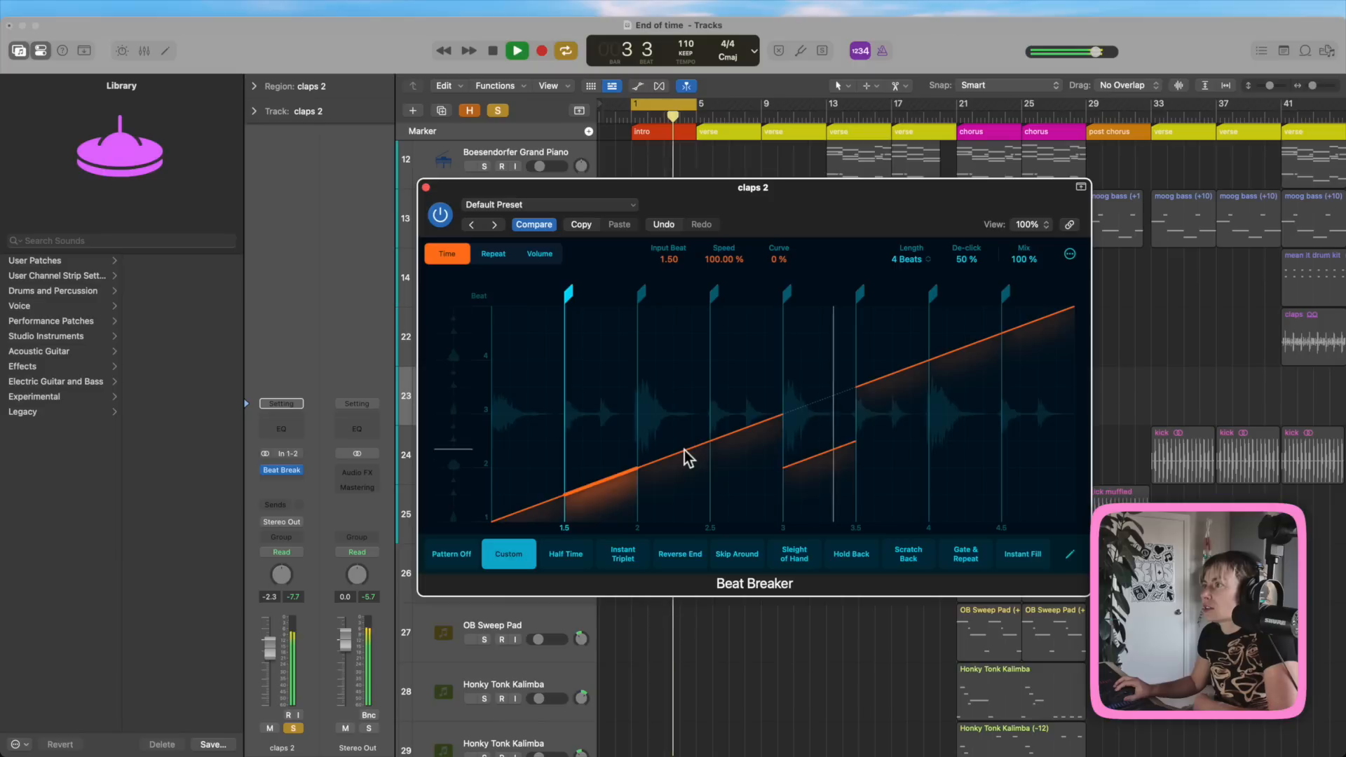
drag(684, 450, 685, 424)
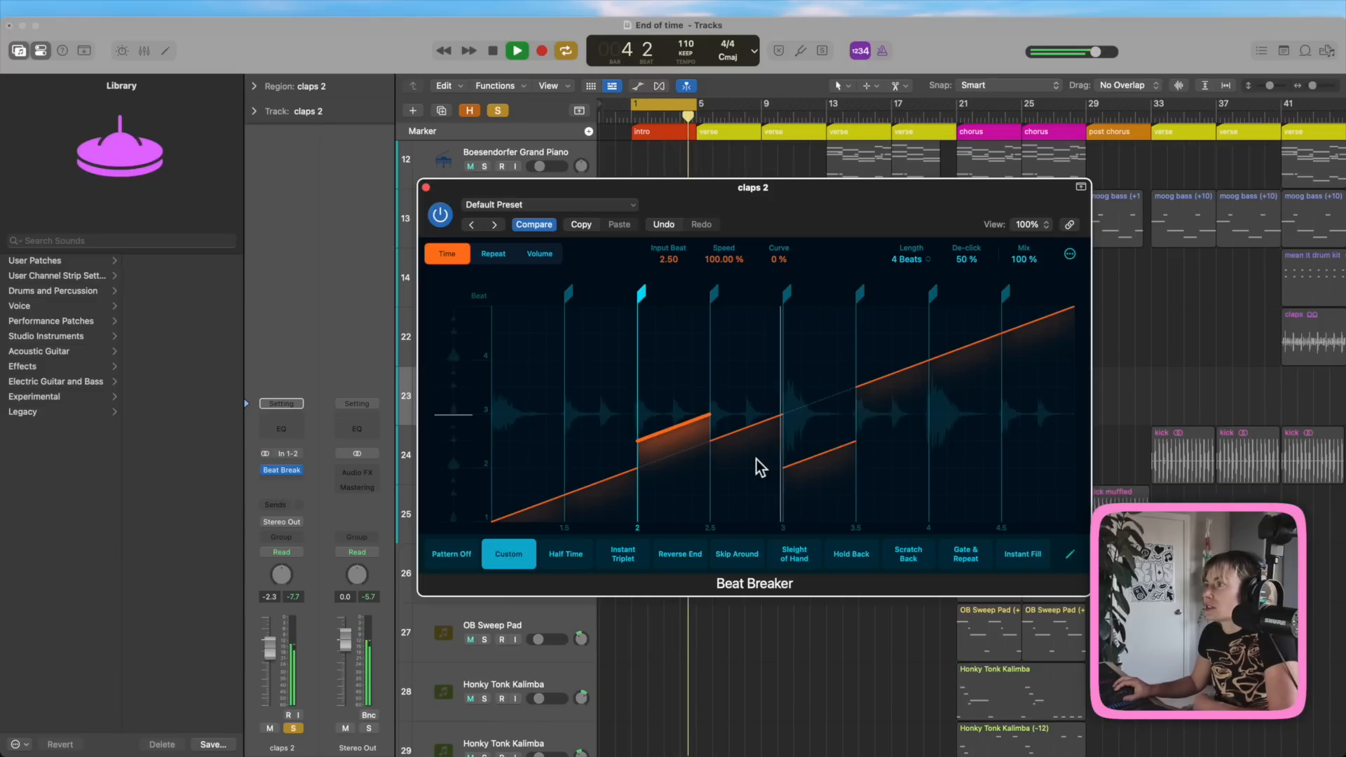
drag(972, 345, 971, 381)
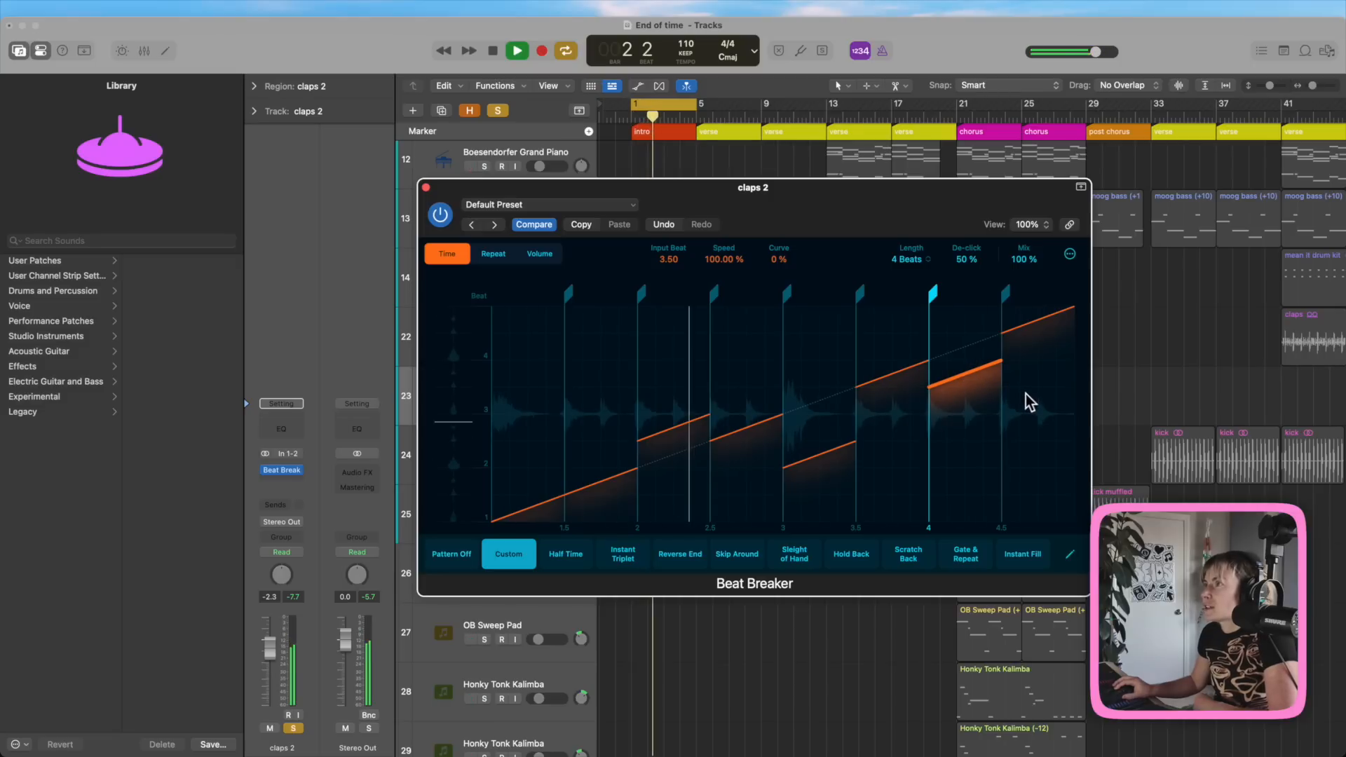
mouse_move(934, 382)
mouse_down()
mouse_move(949, 337)
mouse_move(901, 386)
mouse_move(940, 401)
mouse_up()
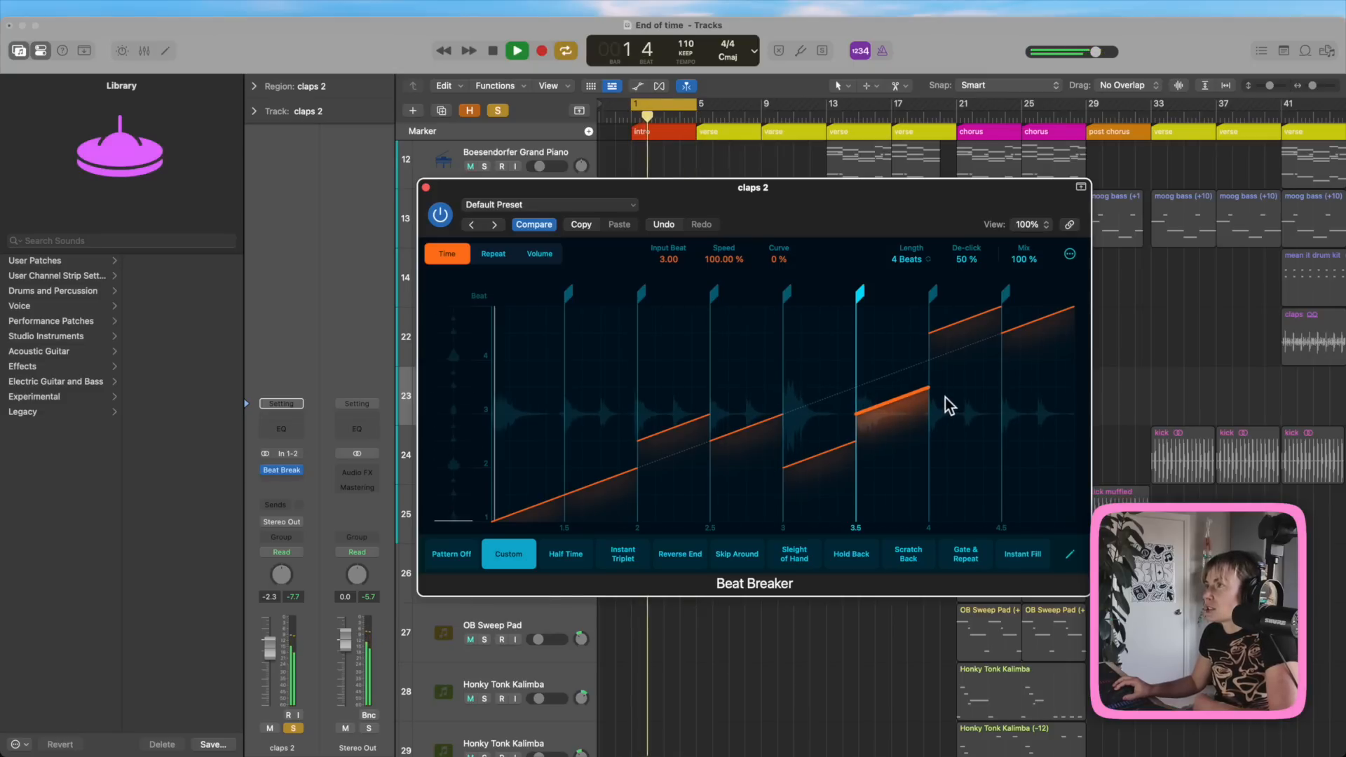
click(499, 52)
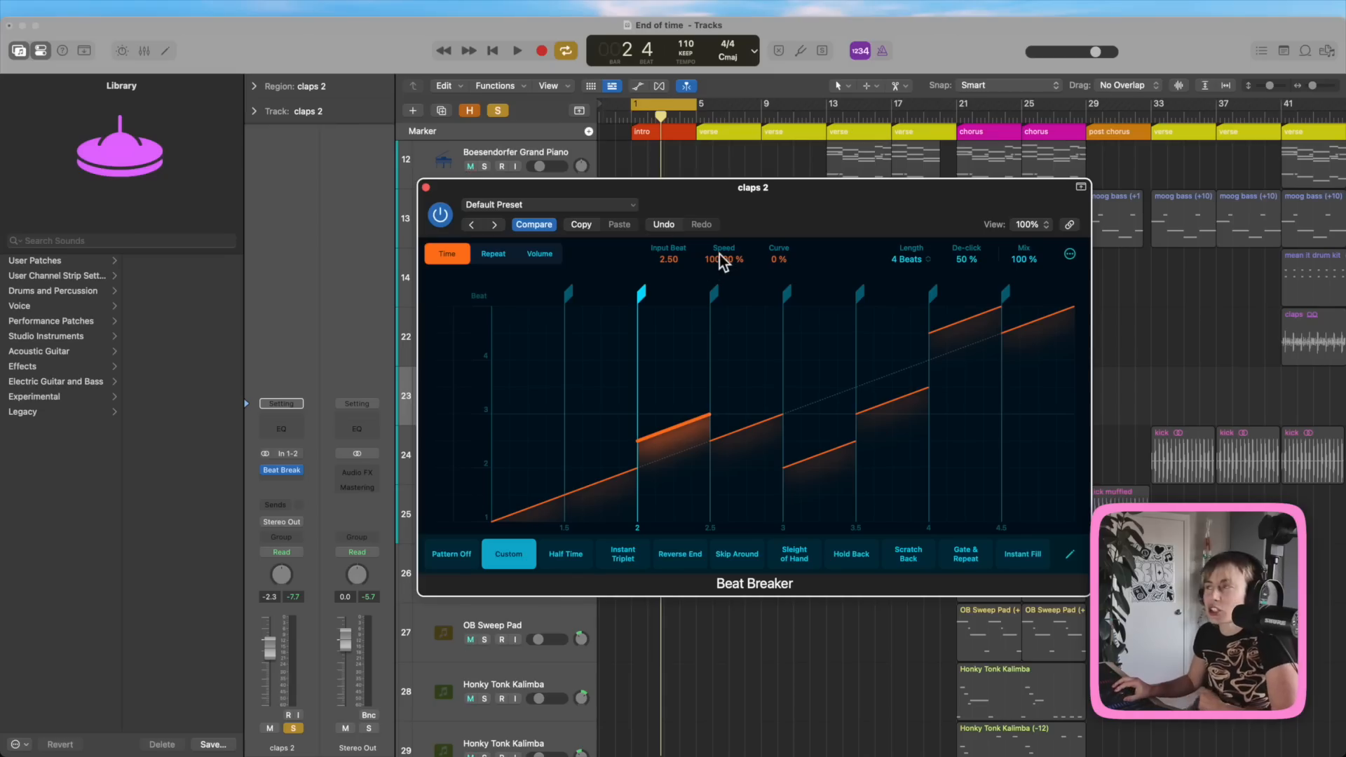
Step: Set the beat 2 slice's speed to -47.33 % and play the reversed result
drag(720, 254, 718, 276)
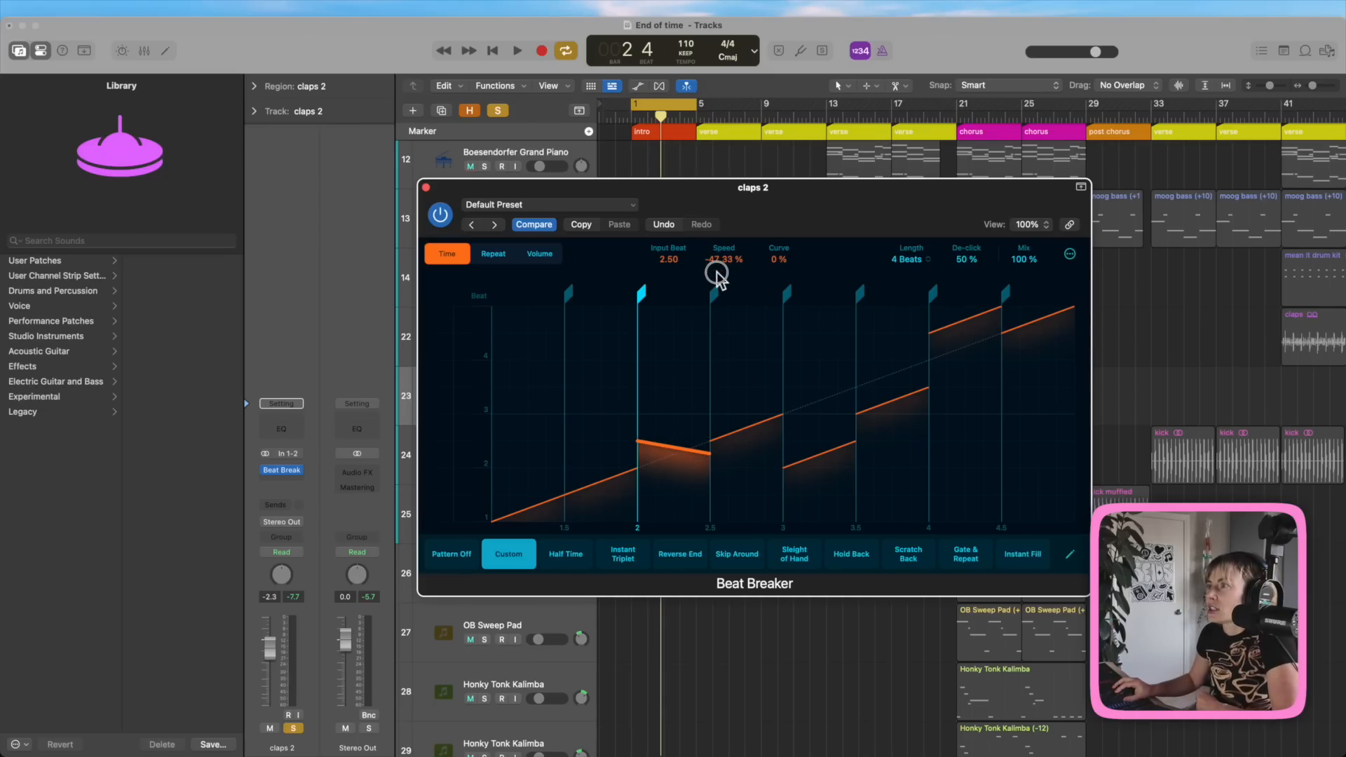
click(517, 51)
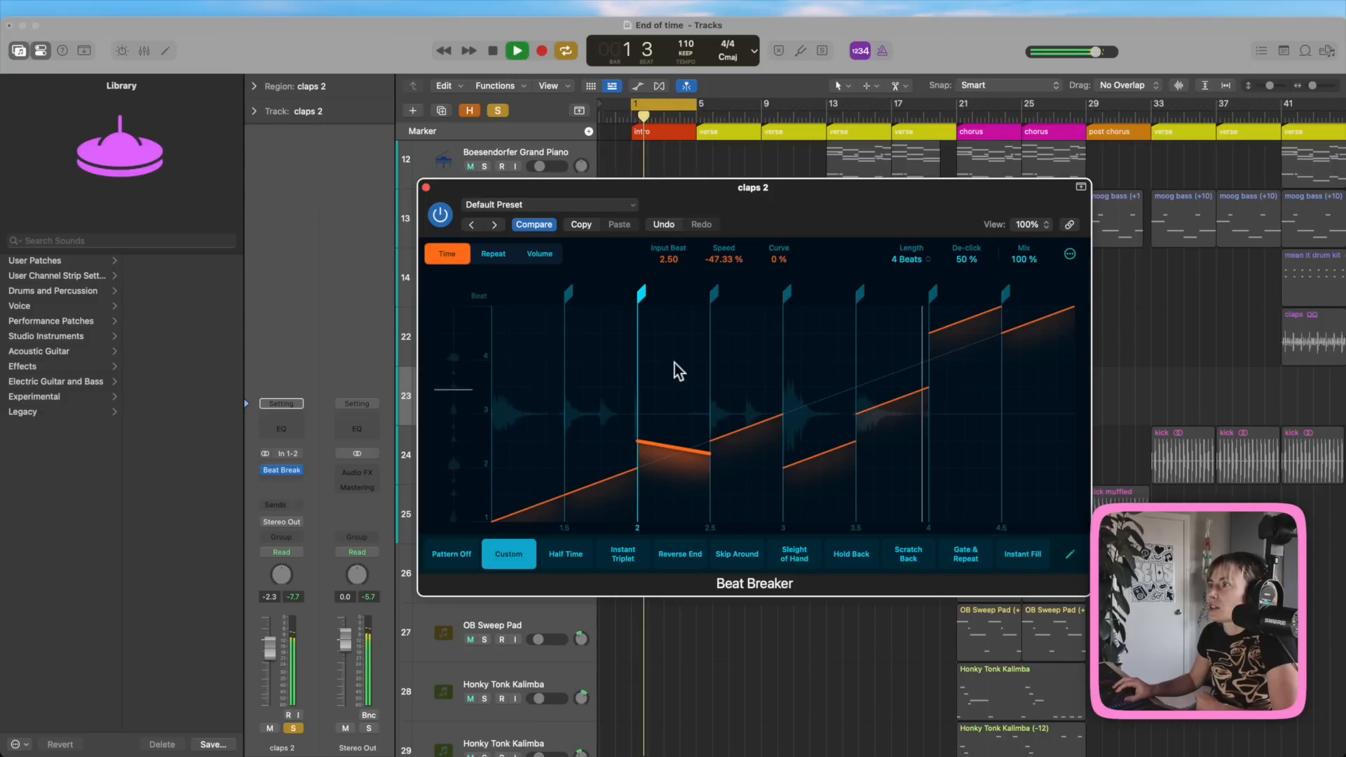
Step: Reset the beat 2 slice to 100 % speed at input beat 2.00, trying input beat 3.00 in between
drag(685, 456, 687, 410)
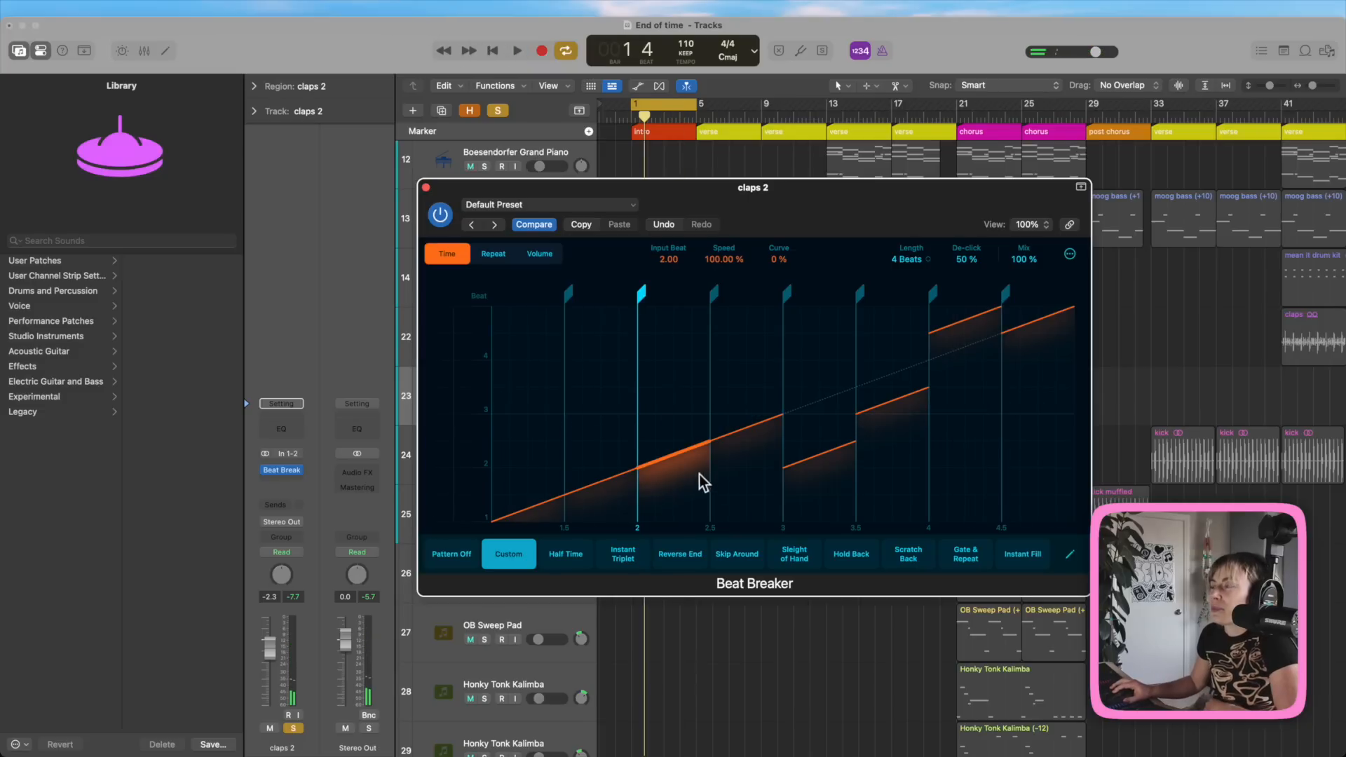
drag(679, 454, 678, 399)
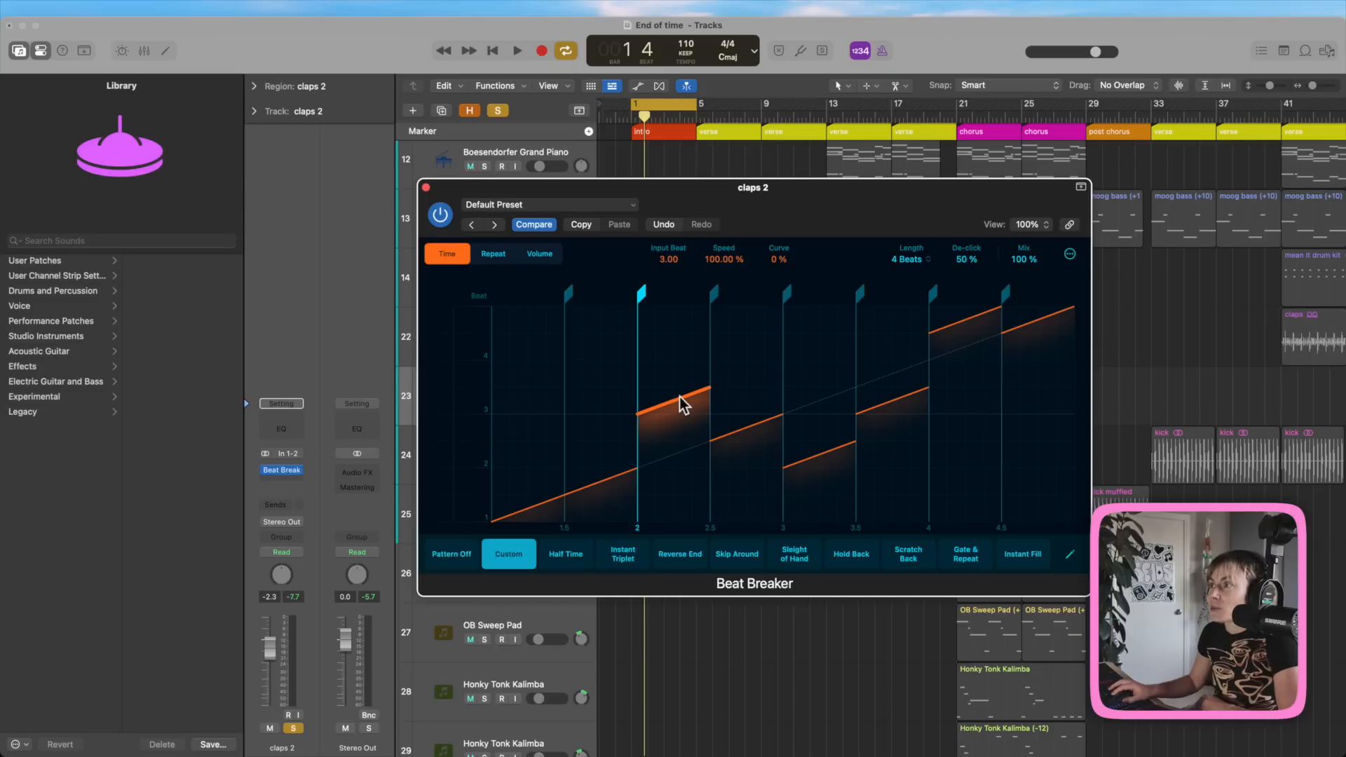
drag(679, 401, 679, 456)
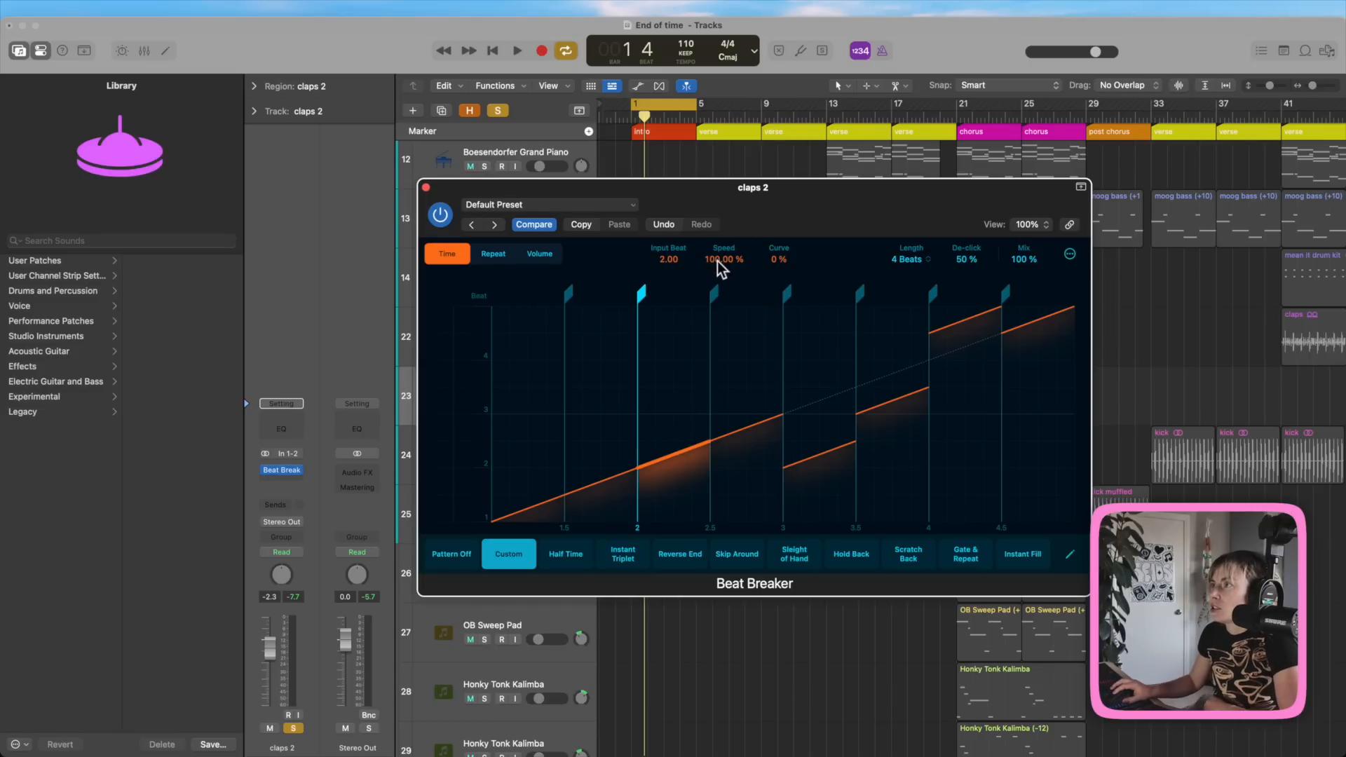
Step: Audition the beat 2 slice at 224.08 % speed and at about 46 %, and stop playback
drag(716, 265, 721, 251)
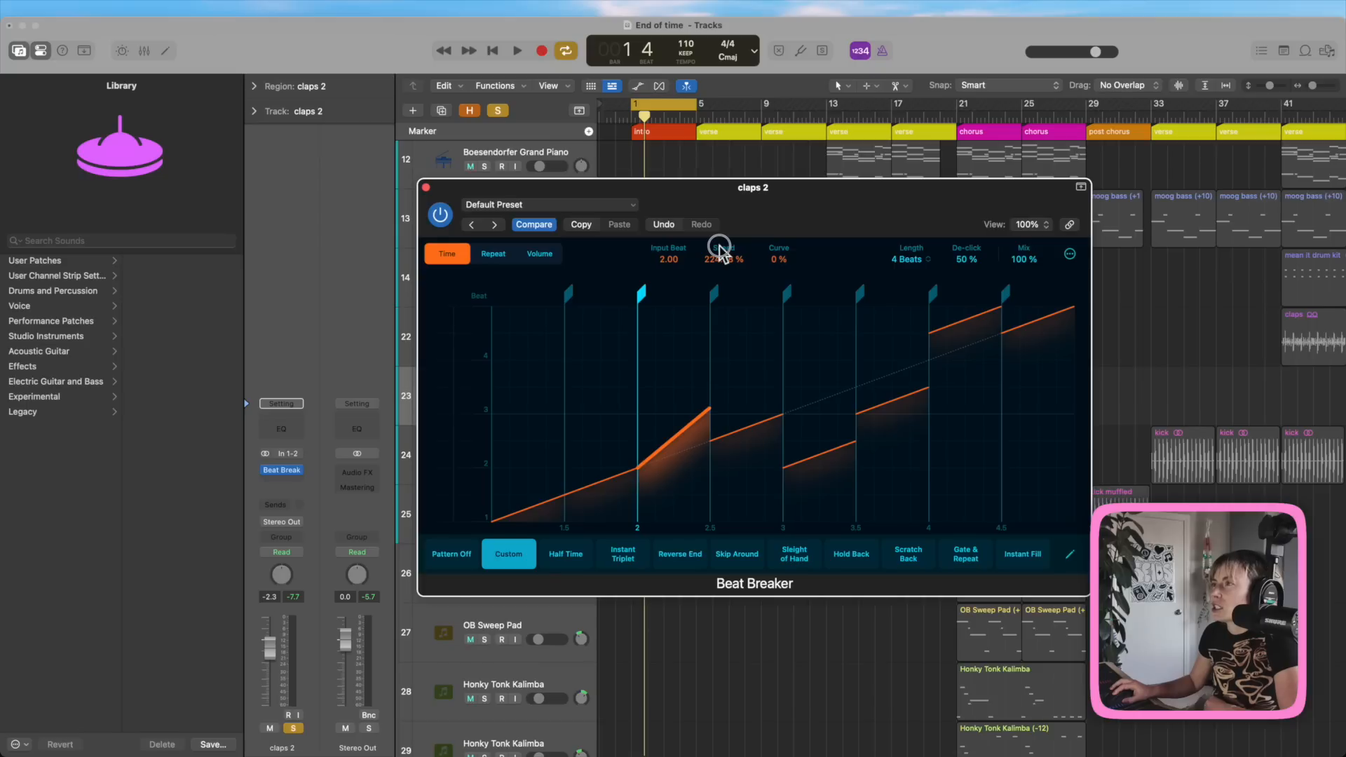
click(519, 51)
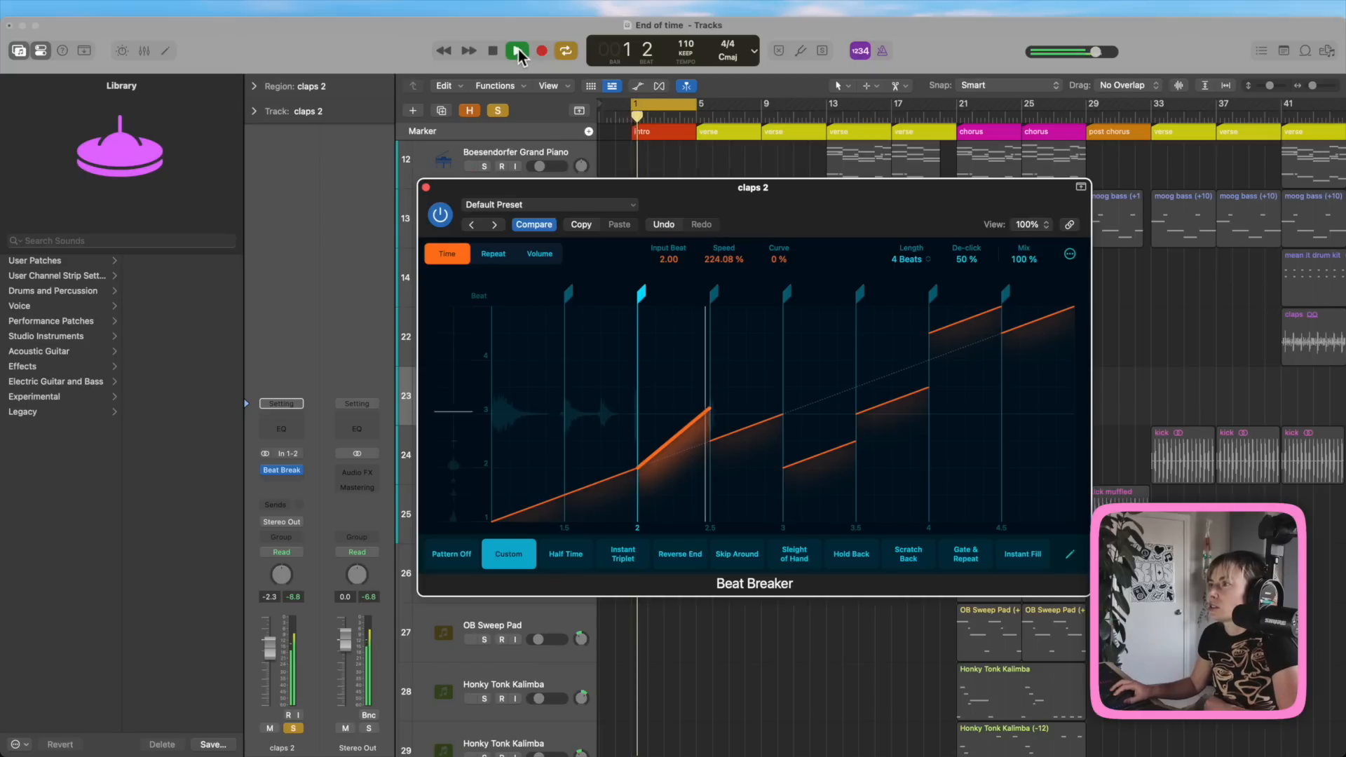
mouse_move(722, 270)
mouse_down()
mouse_move(722, 284)
mouse_move(722, 259)
mouse_up()
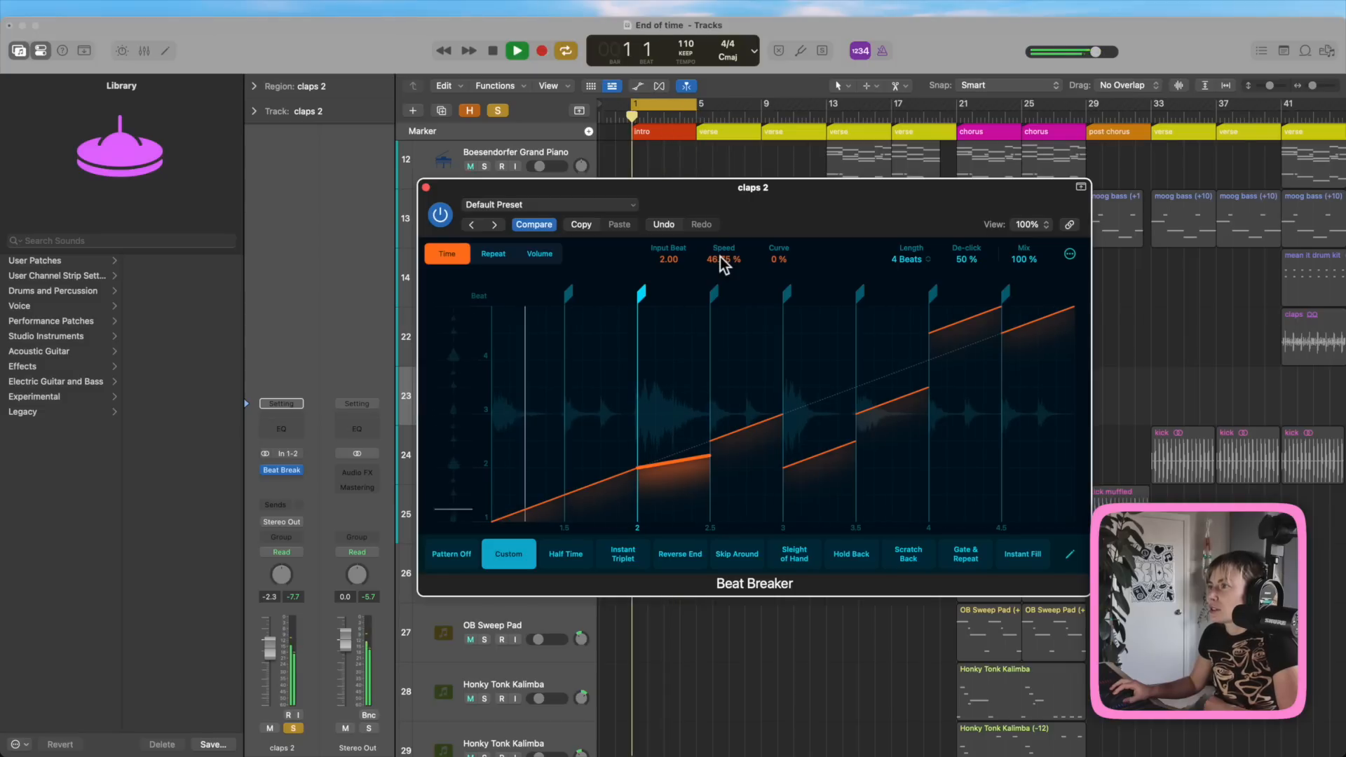
click(493, 53)
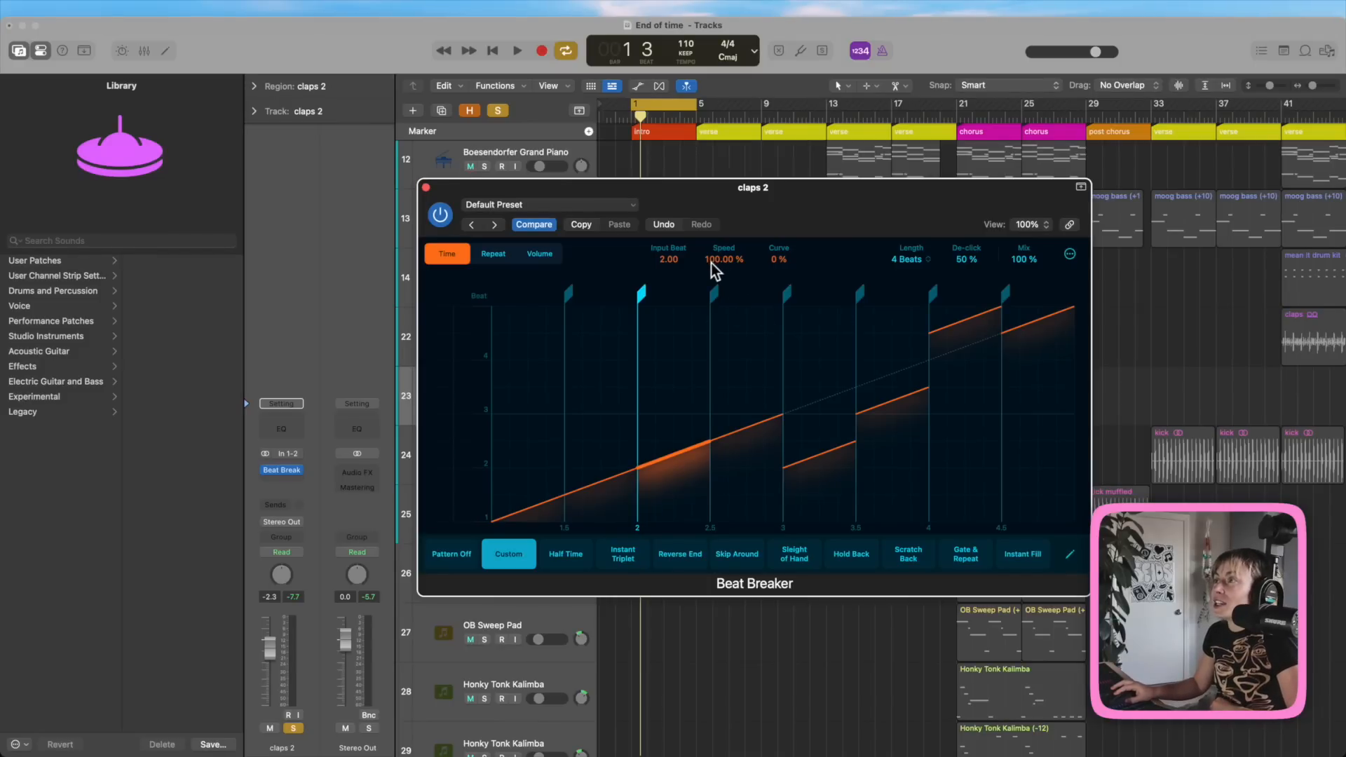
Step: Set the beat 2 slice's speed to 156.25 % and play the loop
drag(717, 259, 716, 251)
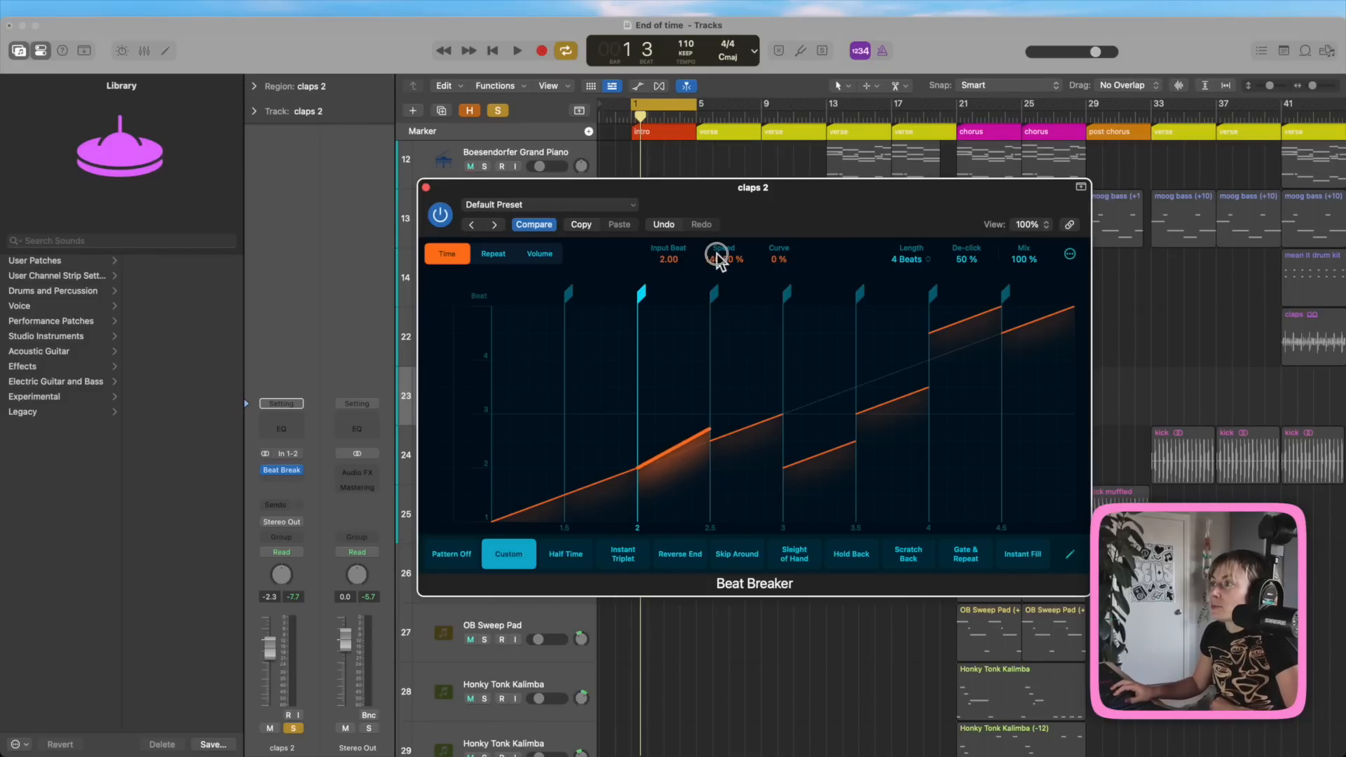
click(519, 50)
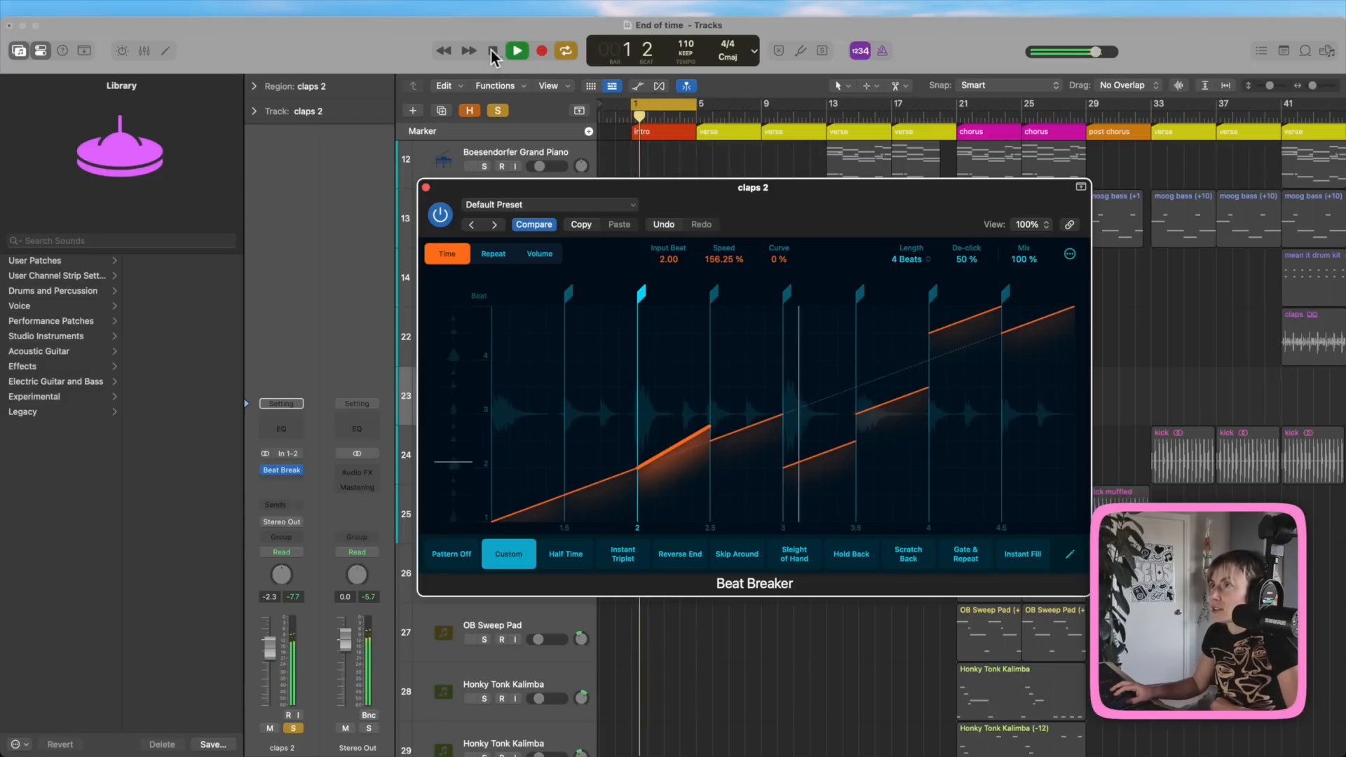
Step: Stop playback, slow the beat 2 slice to 23.67 % speed, and audition the loop
click(493, 52)
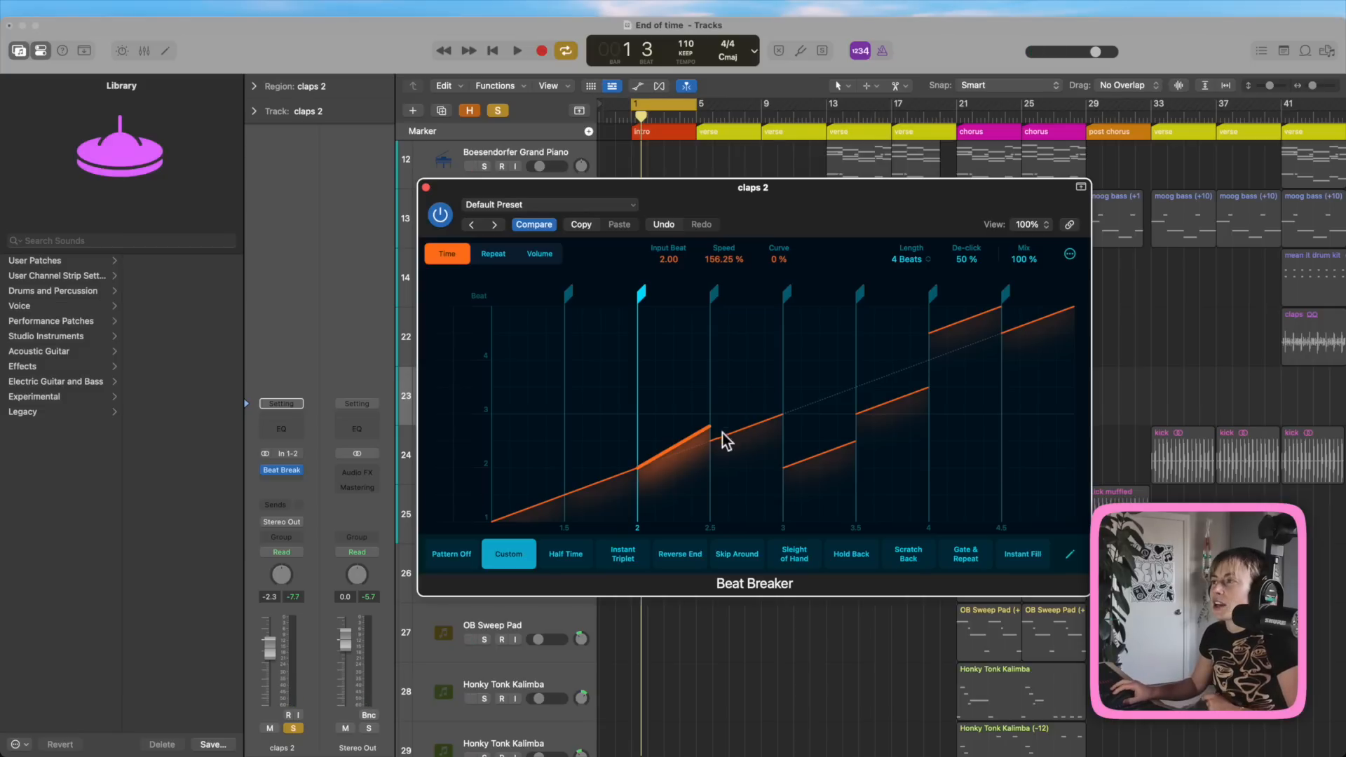
drag(709, 432, 707, 438)
click(698, 440)
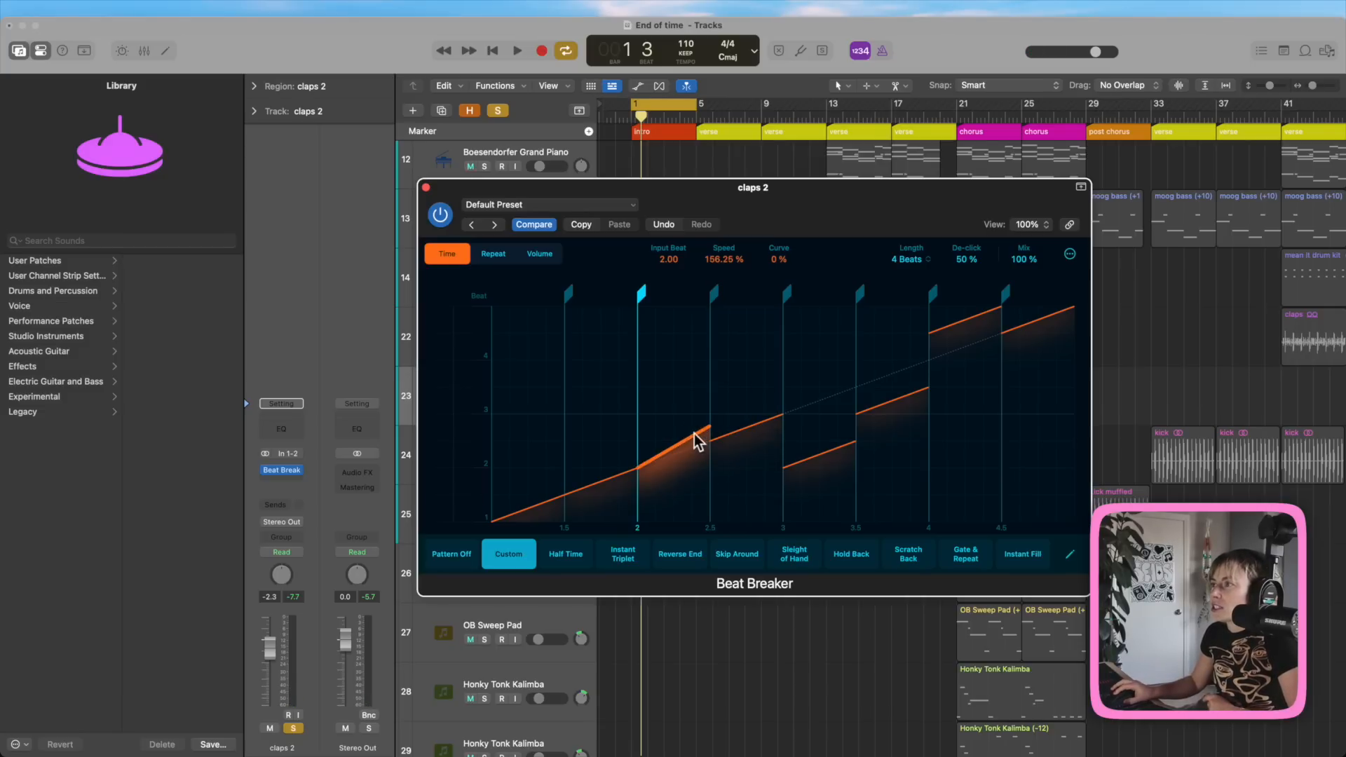
drag(718, 264, 718, 276)
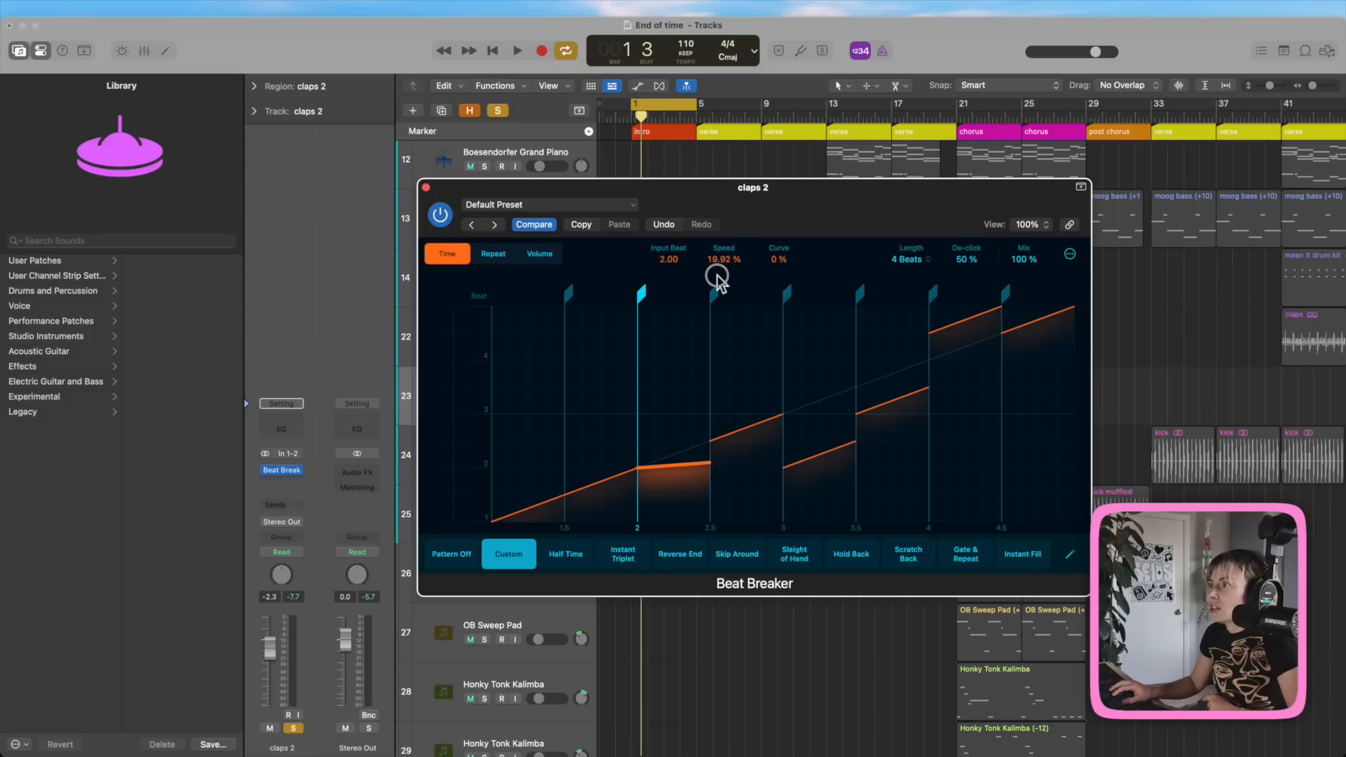
click(518, 51)
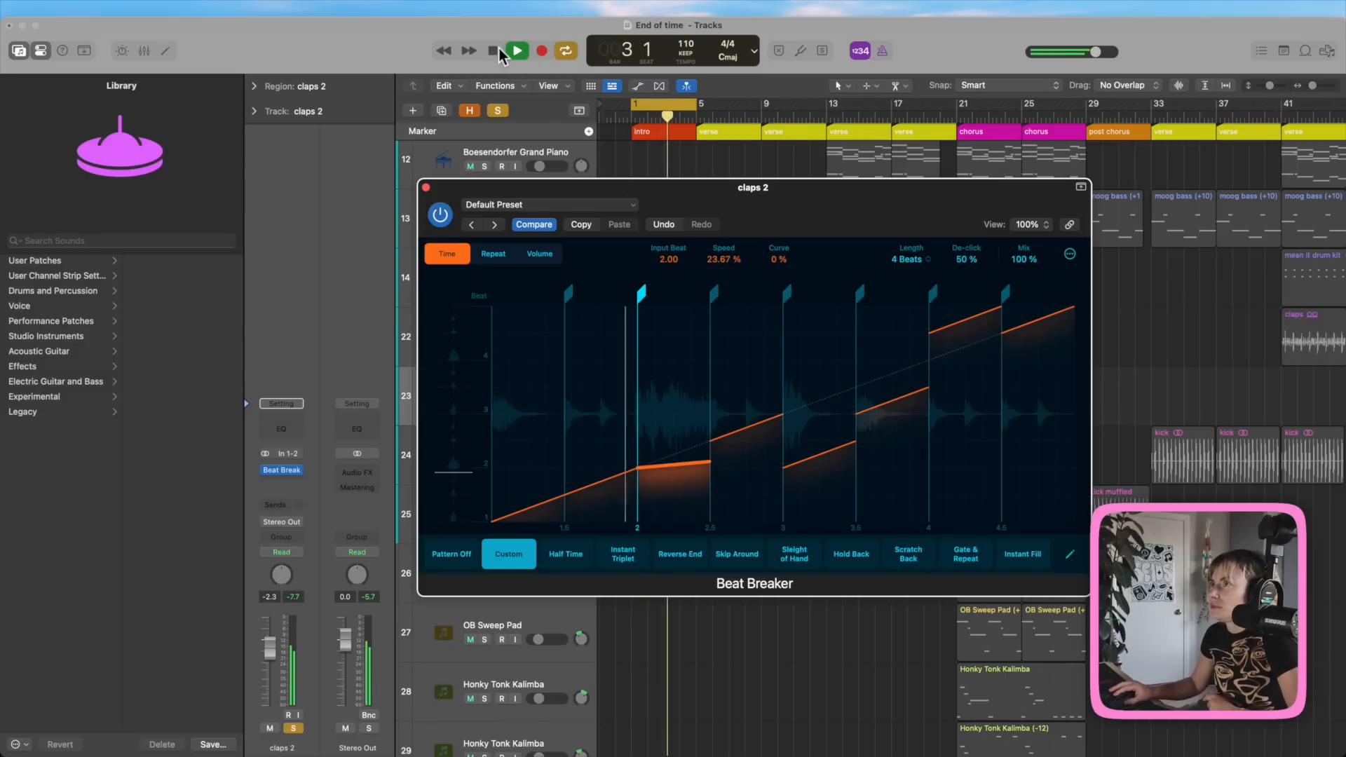
key(space)
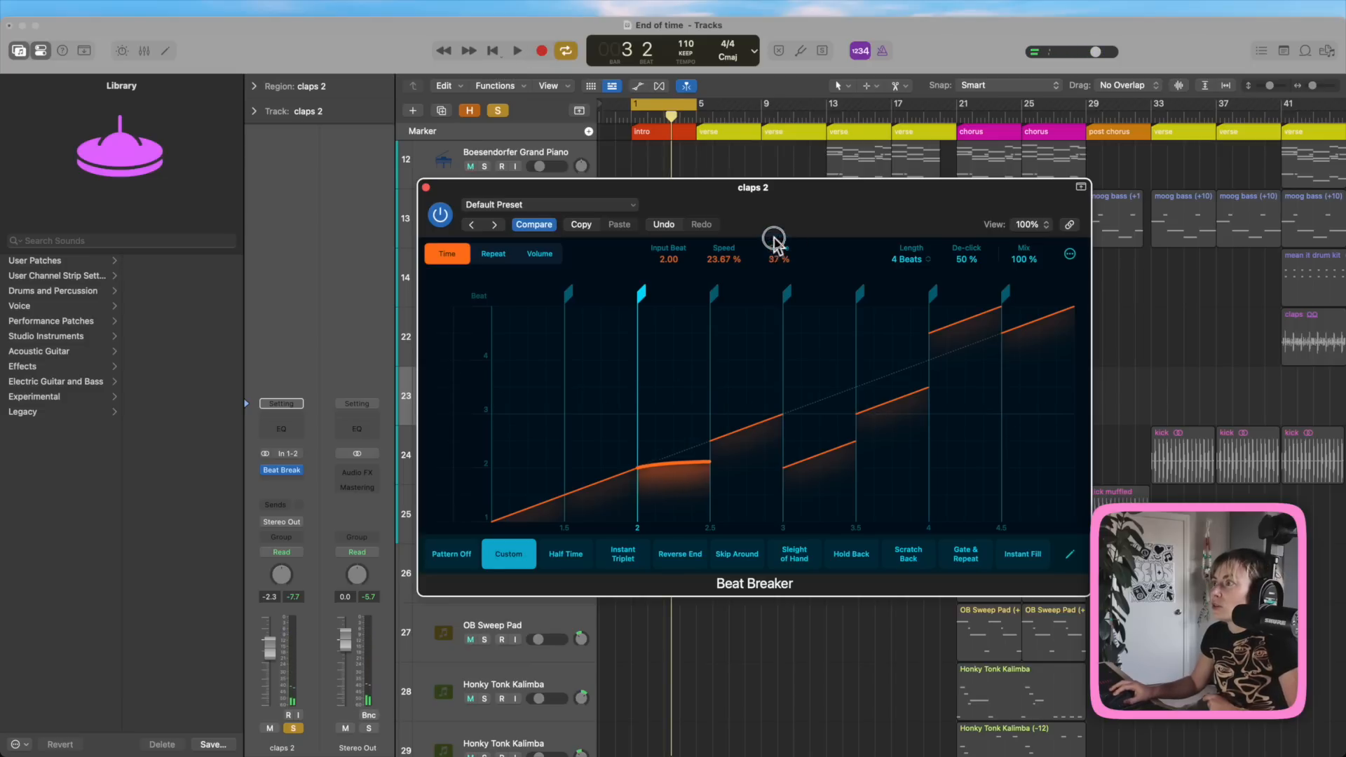
Step: Audition the beat 2 slice with a 32 % curve and restore its straight line
click(519, 50)
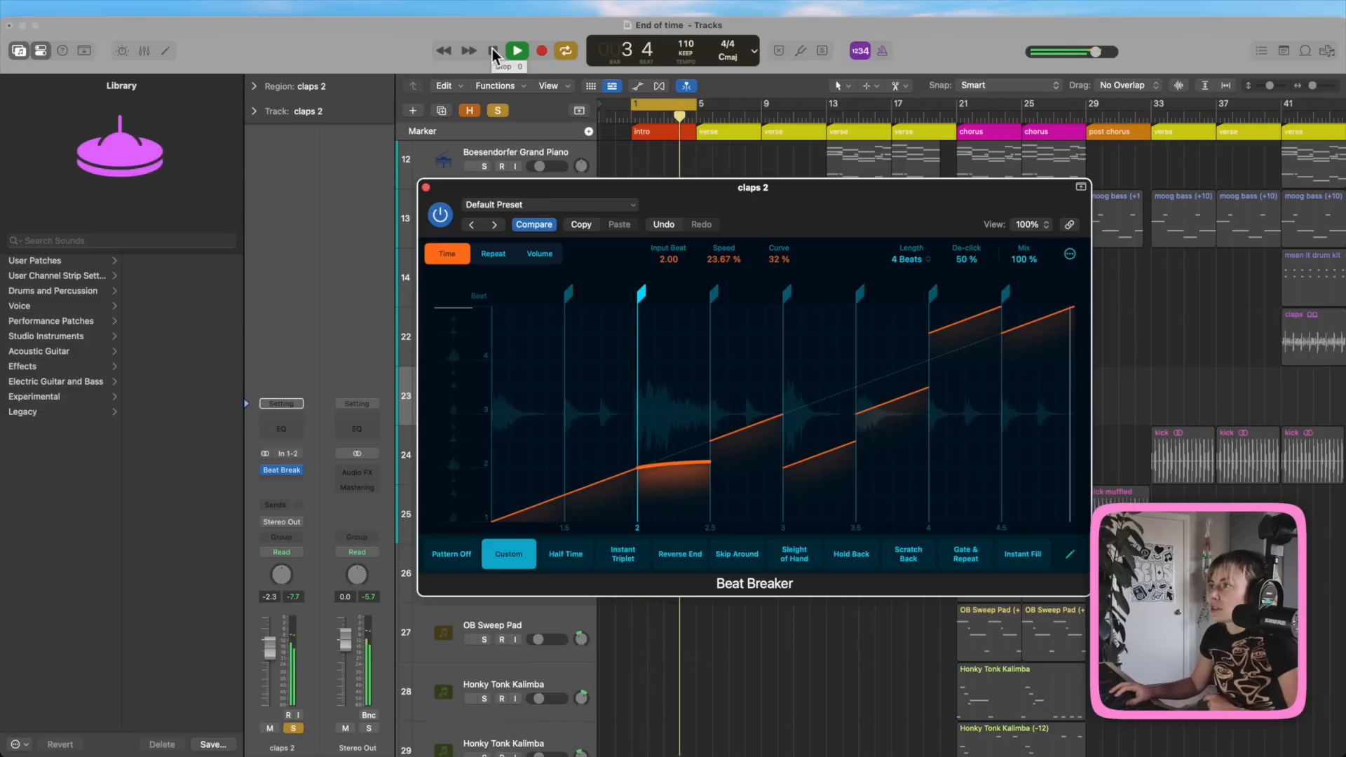
click(493, 51)
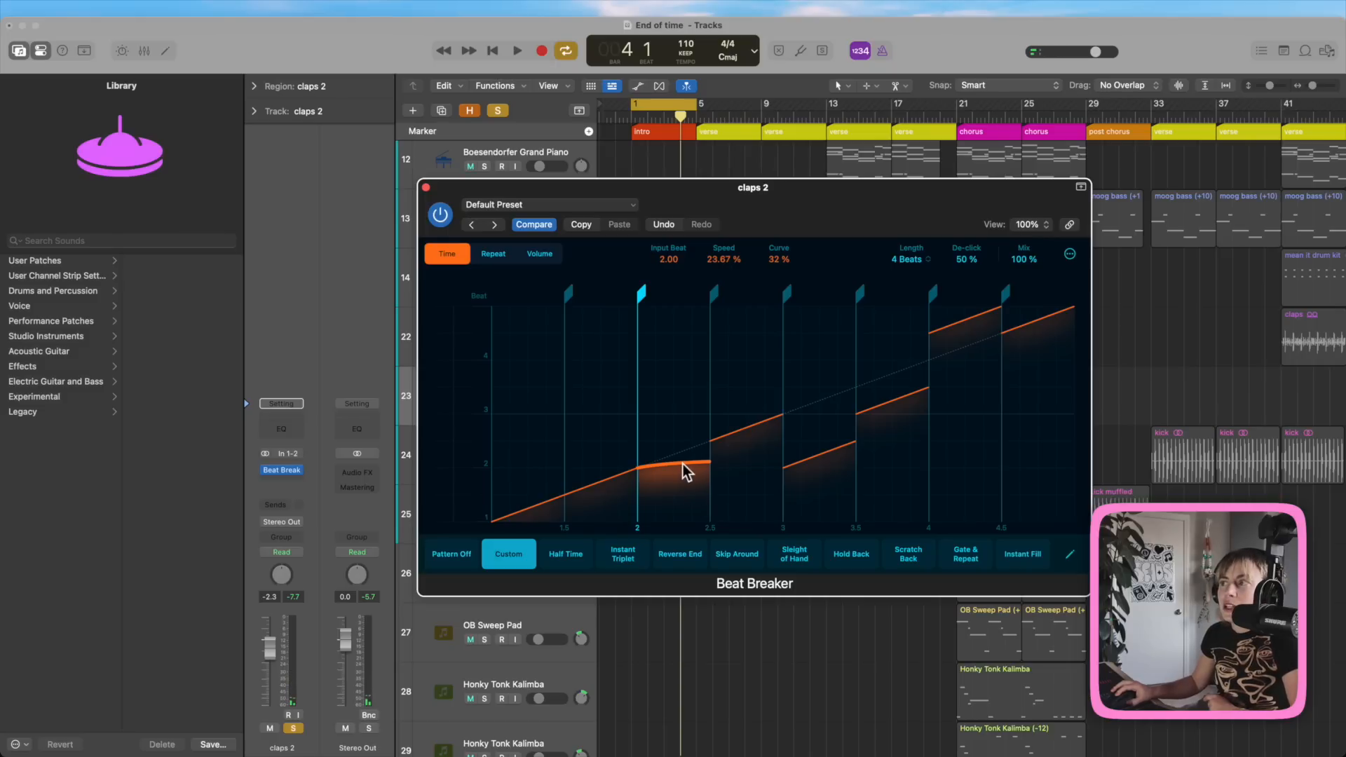
double_click(683, 464)
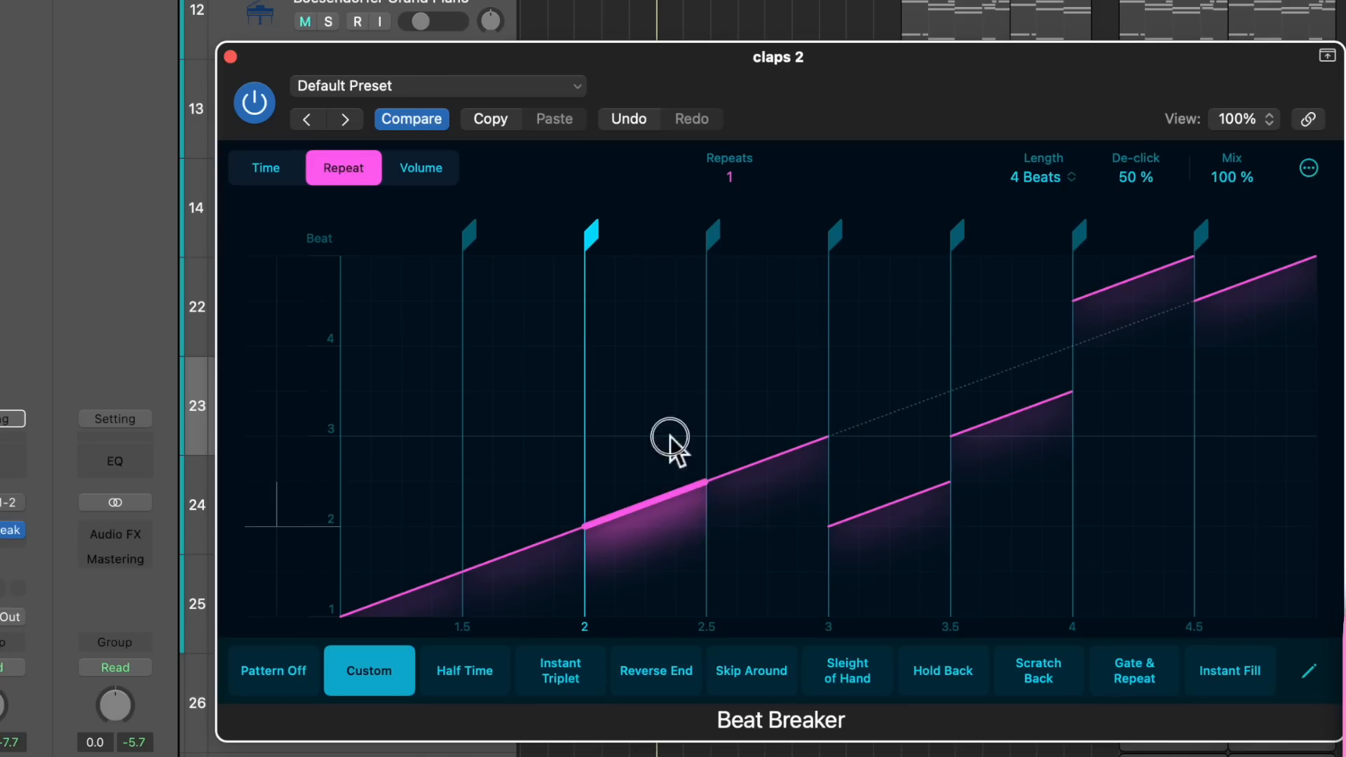
Step: Try 3 and 7 repeats on the beat 2 slice, set it to 4 repeats, and audition the loop
drag(670, 441, 635, 345)
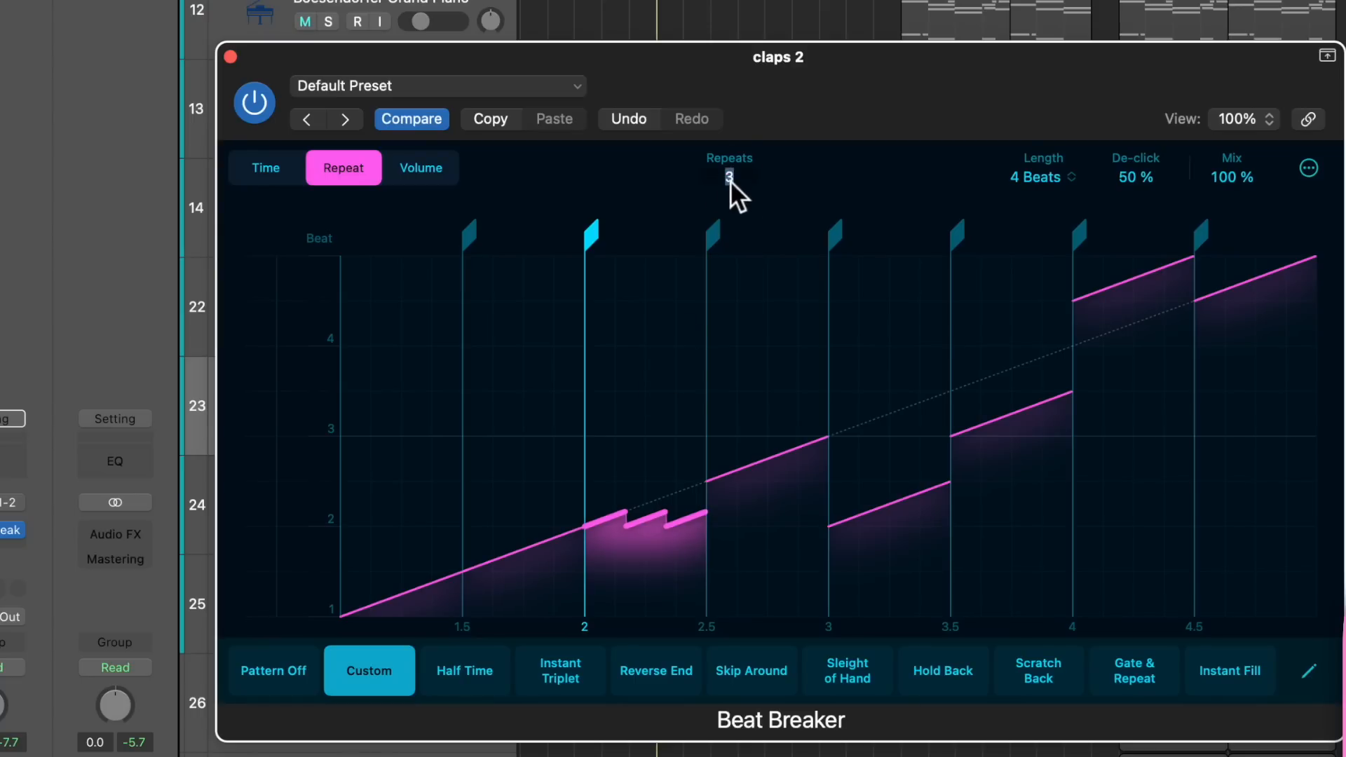
text(7)
key(Return)
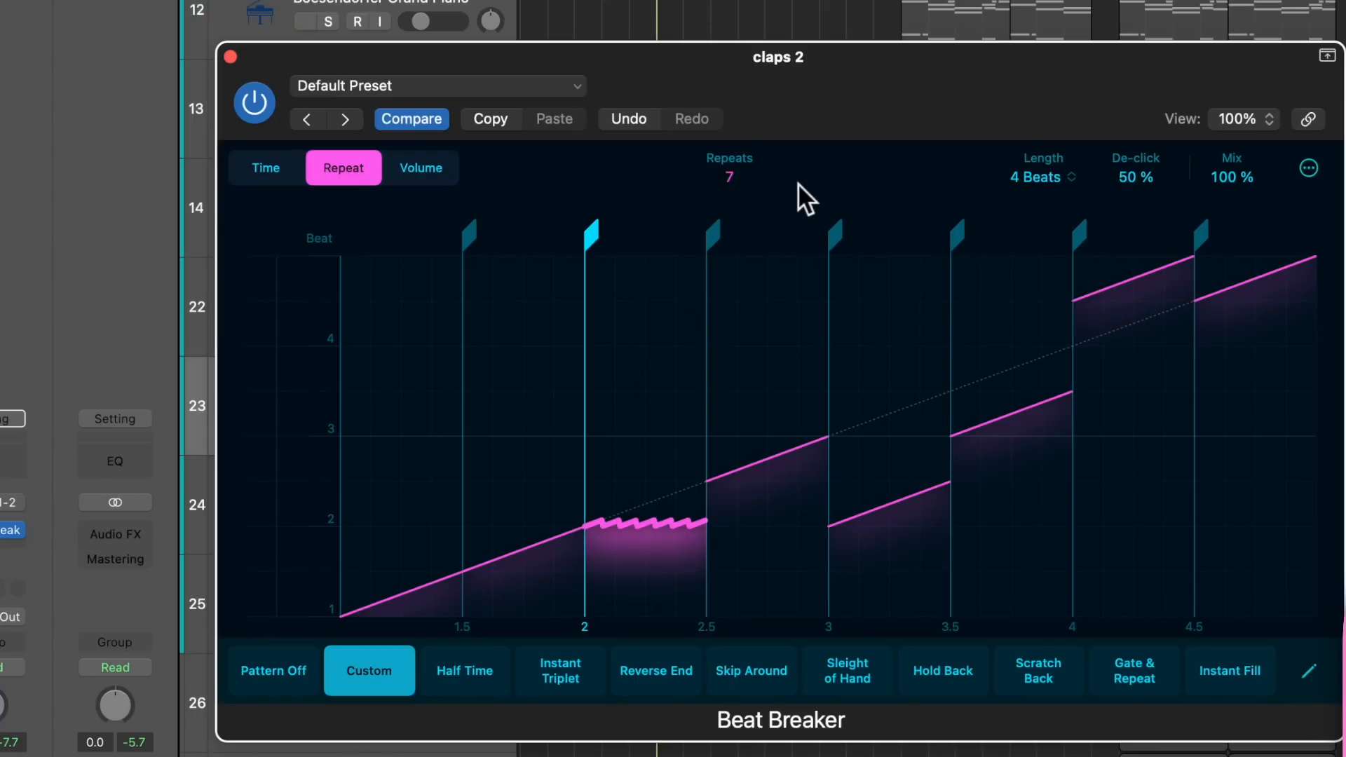
double_click(729, 176)
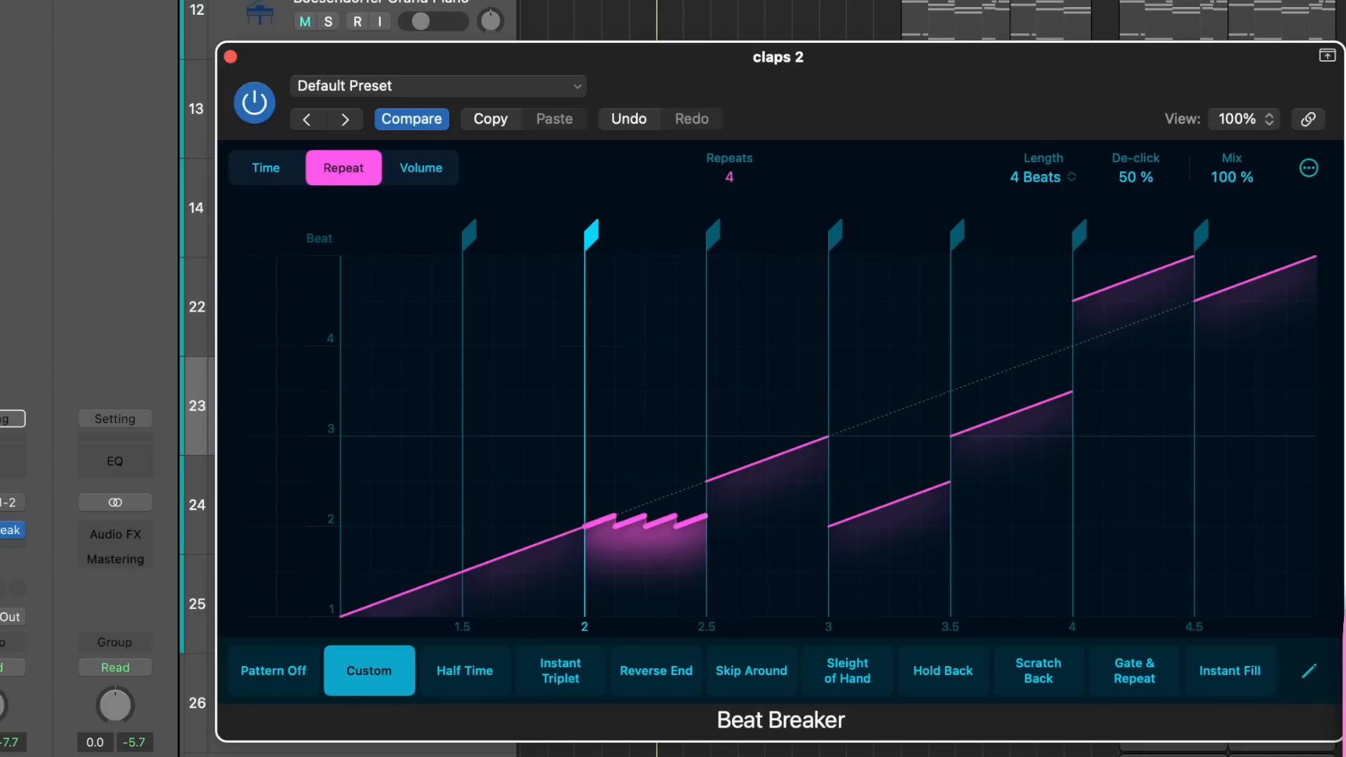
key(space)
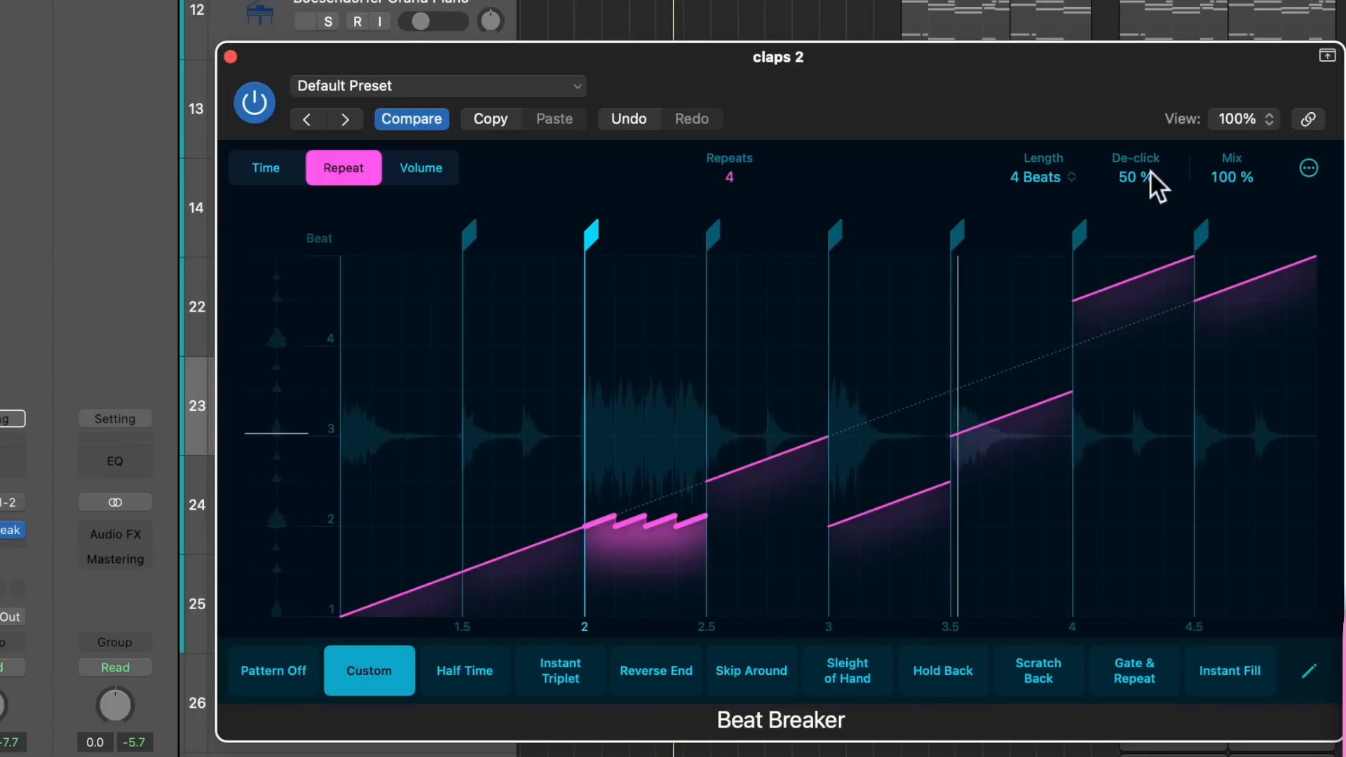
key(space)
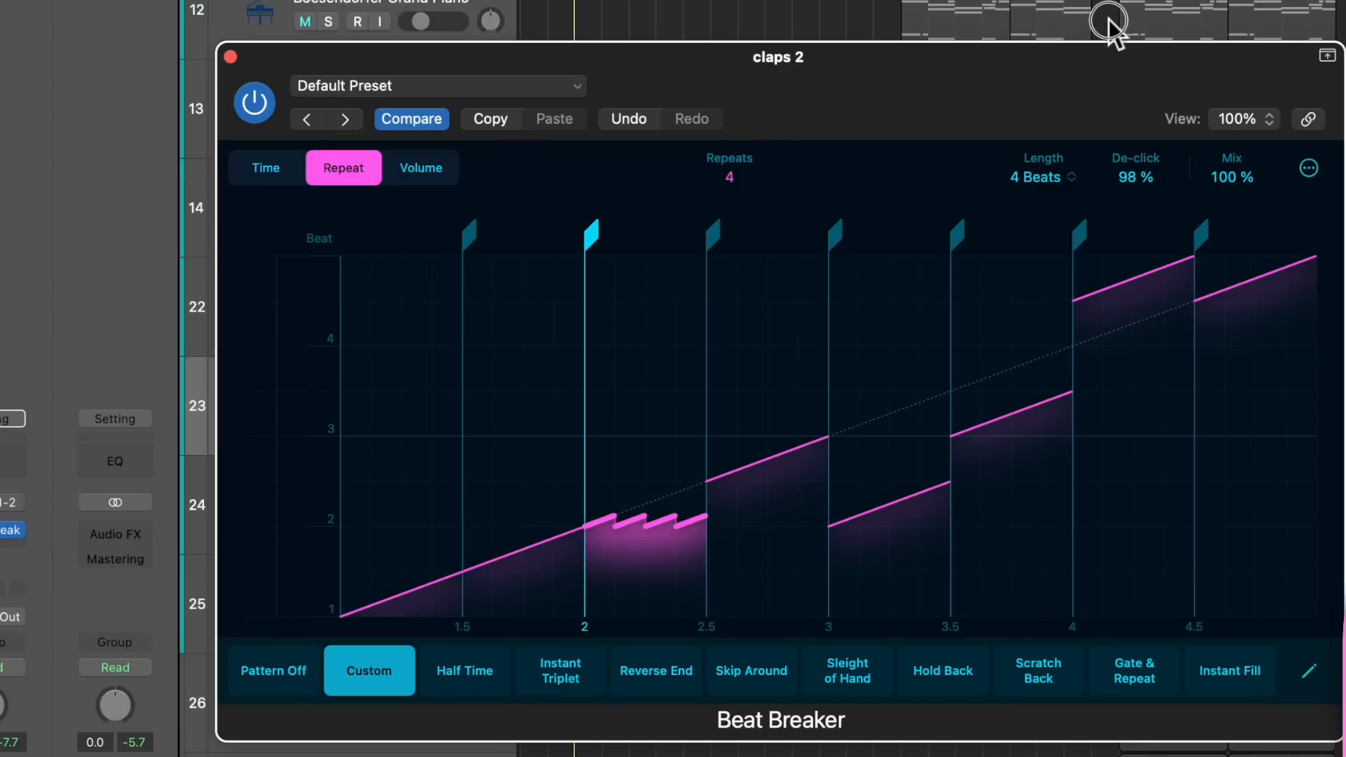
Step: Raise De-click to 100 % and set the beat 2 slice to 2 repeats while the loop plays
key(space)
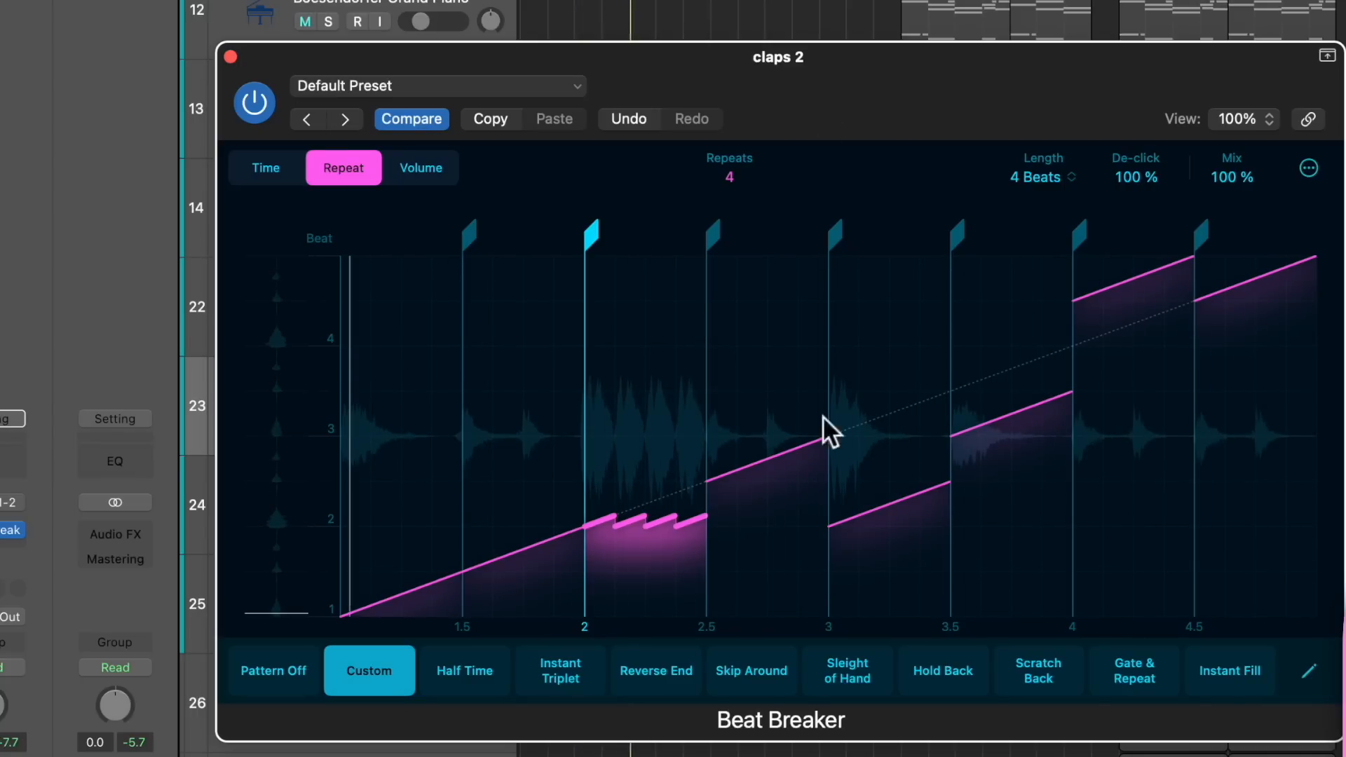
mouse_move(733, 181)
mouse_down()
mouse_move(732, 196)
mouse_move(727, 171)
mouse_up()
drag(646, 527, 685, 544)
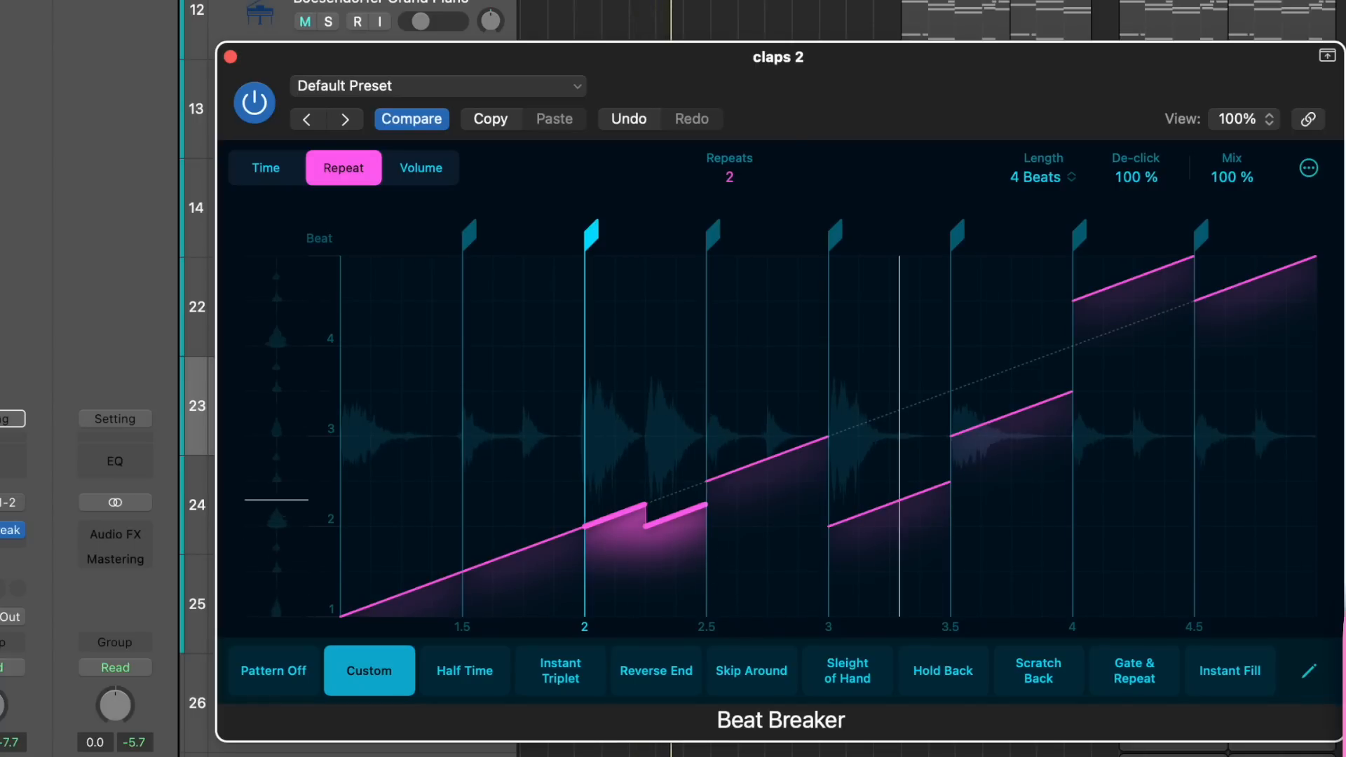
key(space)
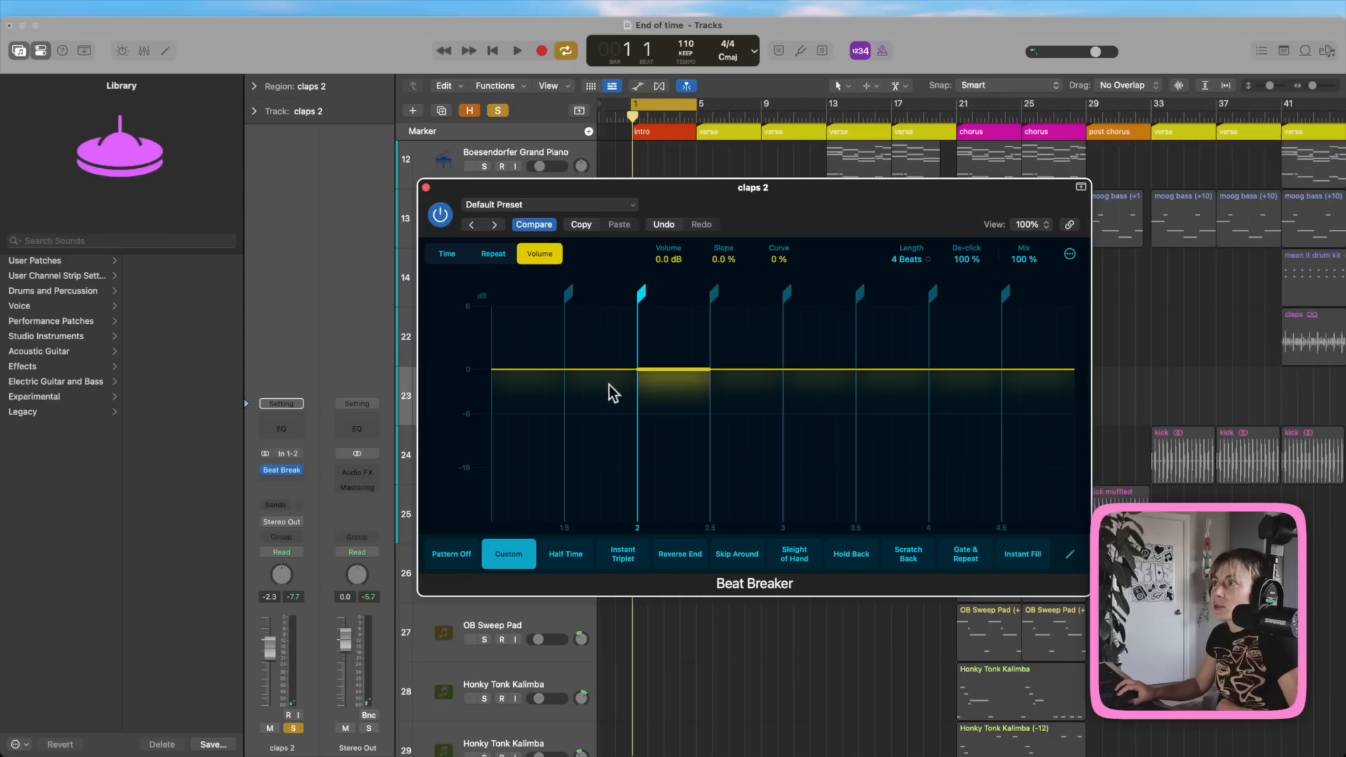
Step: Lower the beat 1.5 slice's volume to -2.8 dB, give the beat 2.5 slice a curved 92.0 % volume slope, and play the loop
drag(613, 391, 604, 388)
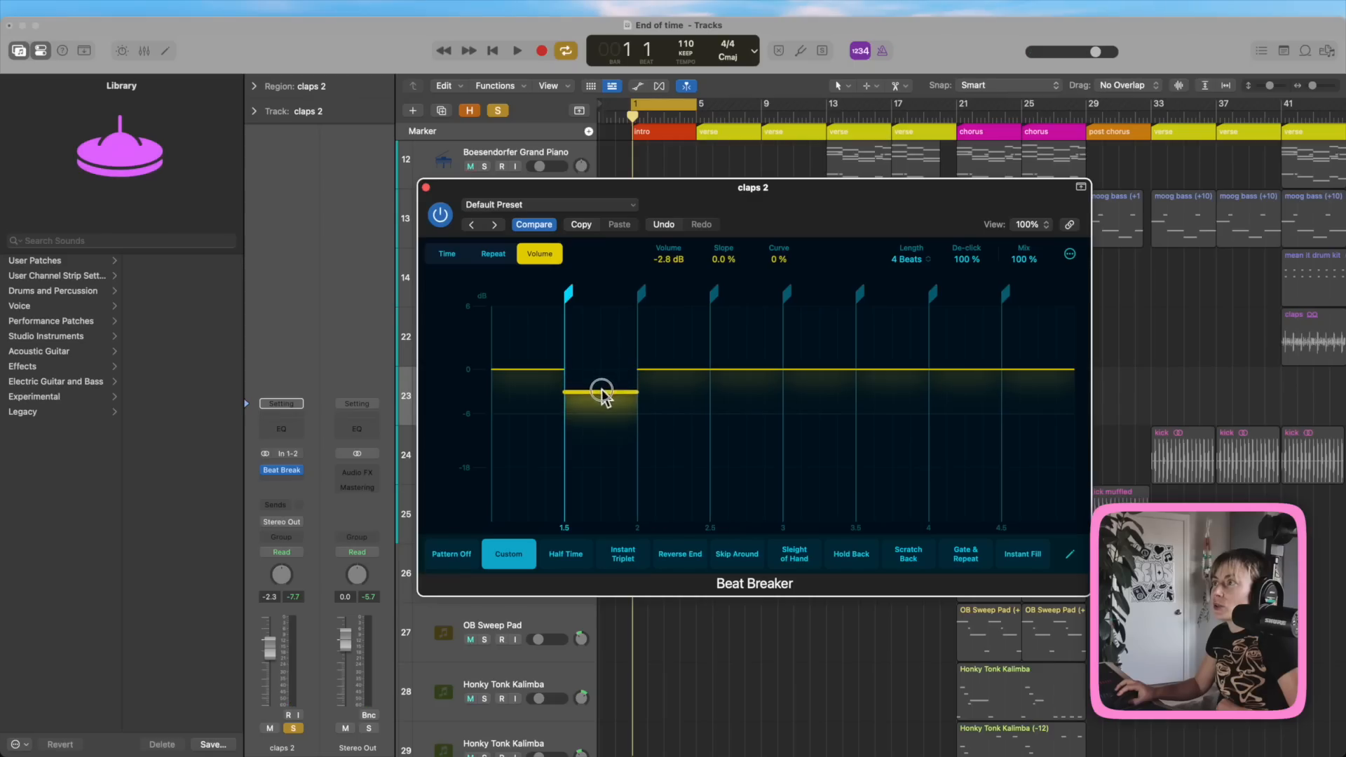
drag(755, 370, 752, 392)
mouse_move(726, 260)
mouse_down()
mouse_move(715, 246)
mouse_move(722, 259)
mouse_up()
drag(776, 392, 772, 378)
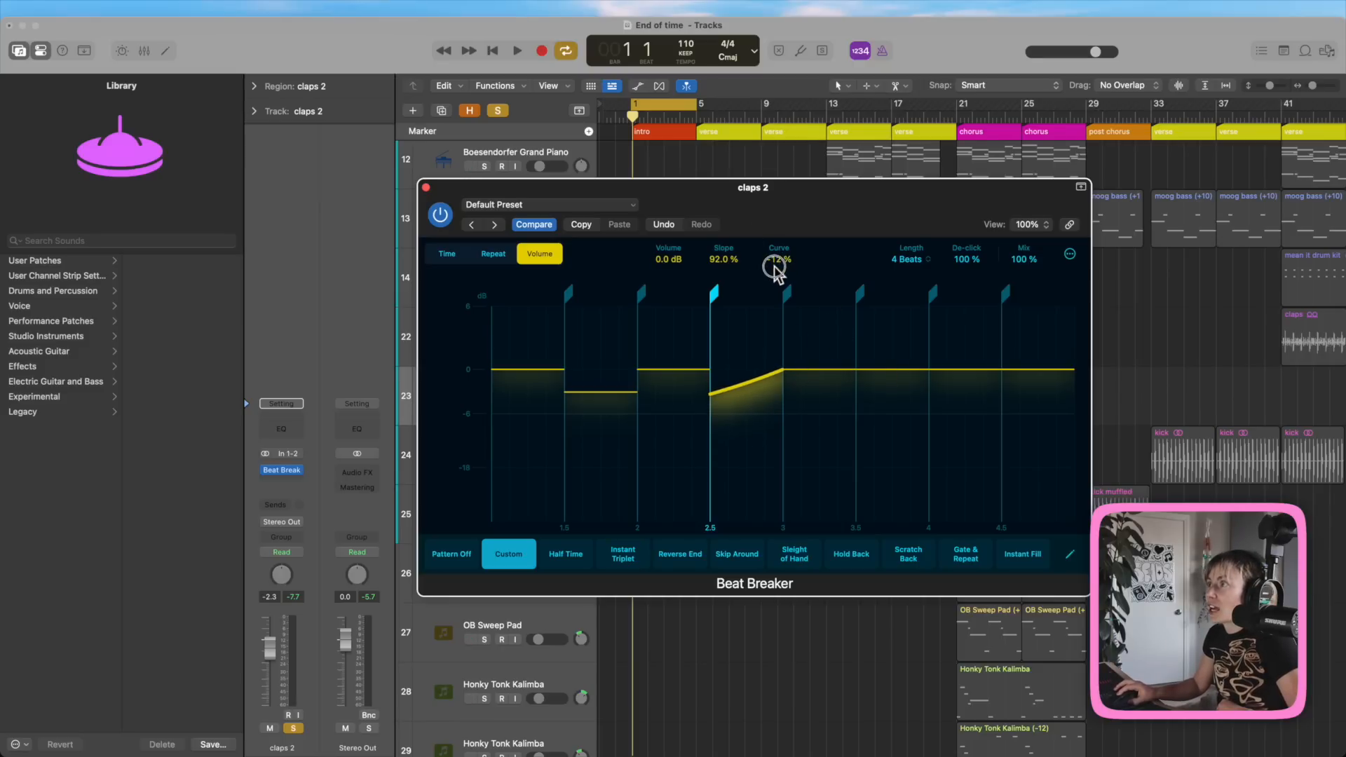
click(515, 52)
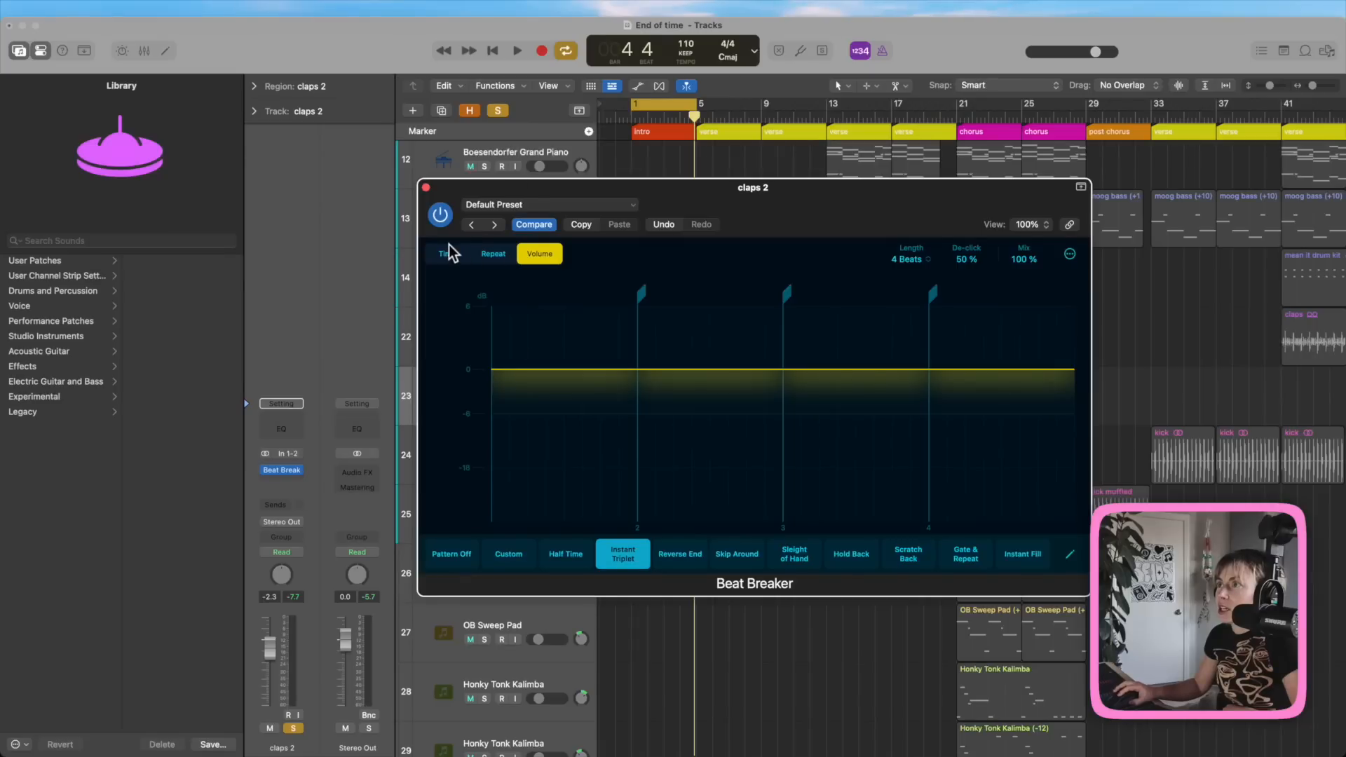
Step: Audition the Instant Triplet, Skip Around, Sleight of Hand and Hold Back patterns in the time view
click(448, 253)
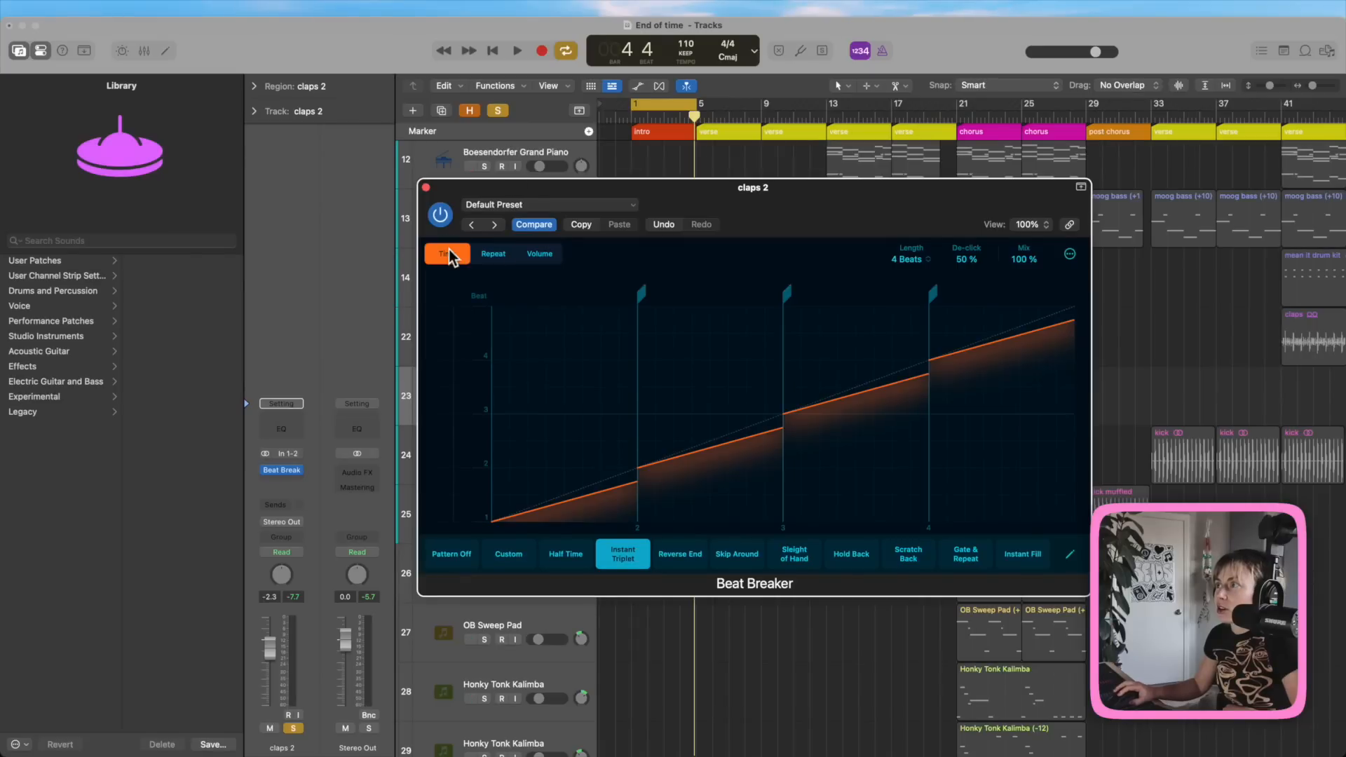
click(517, 51)
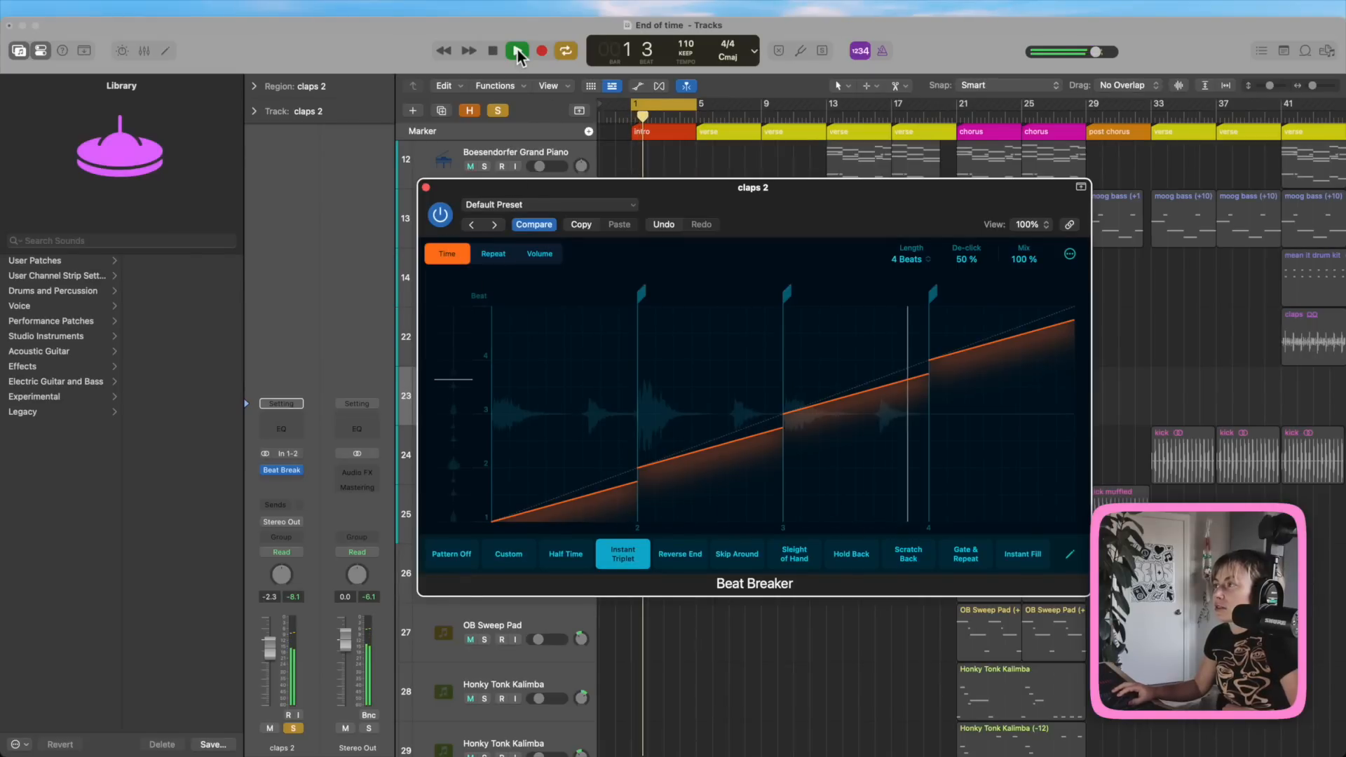
click(734, 554)
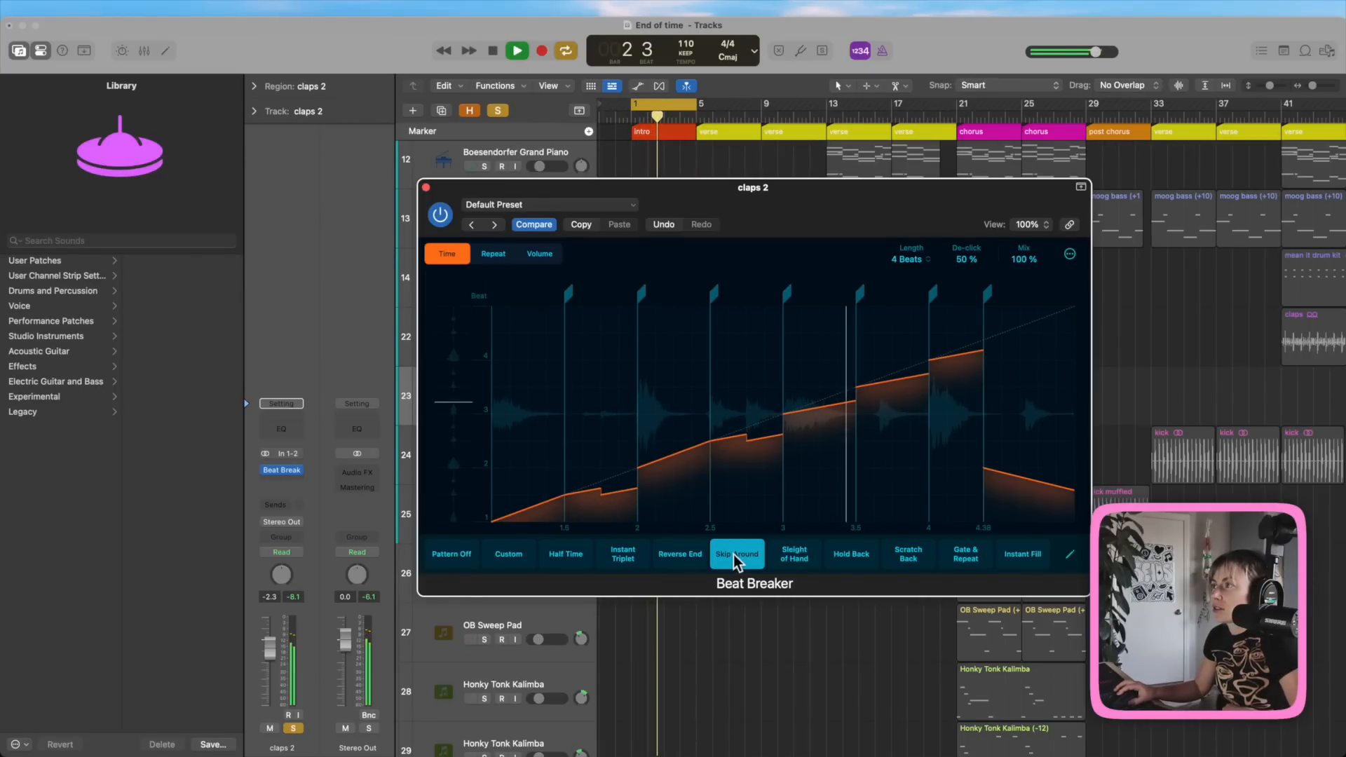
click(799, 558)
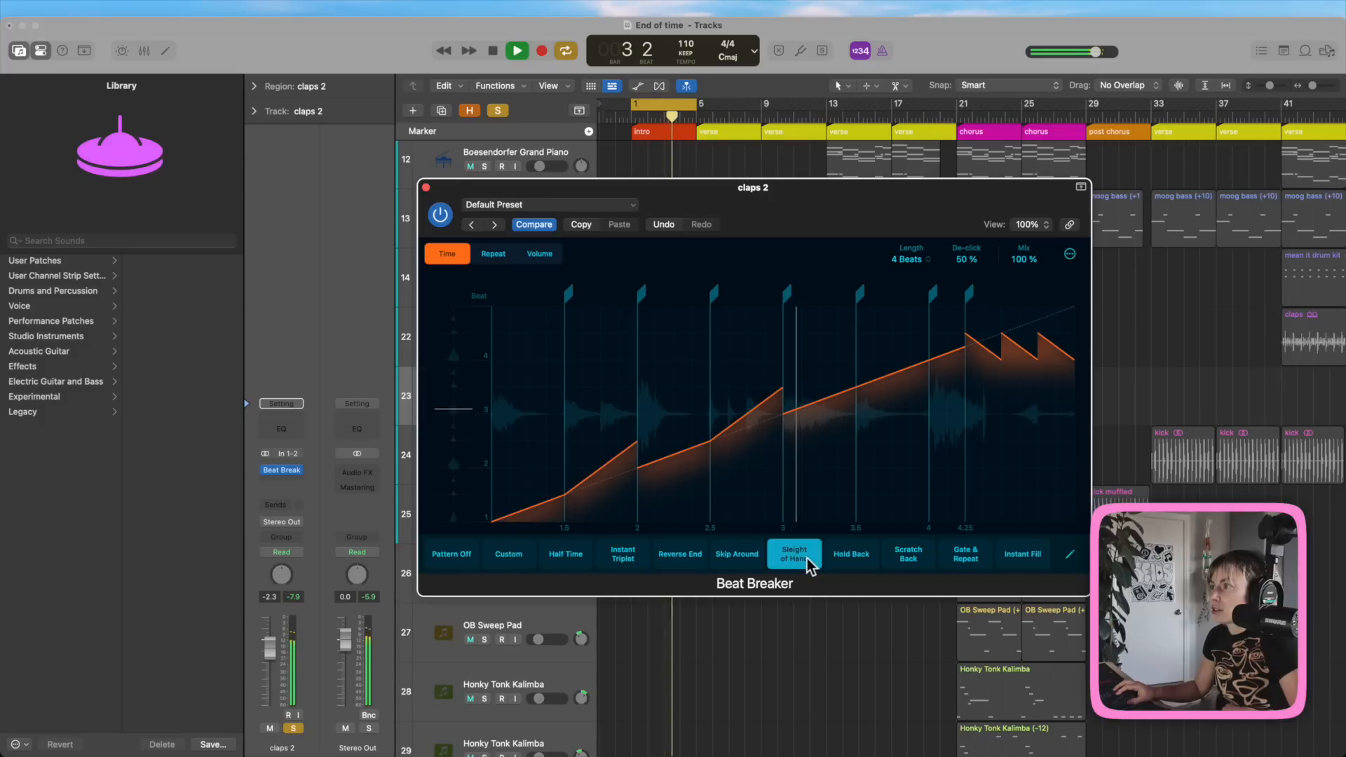
click(857, 560)
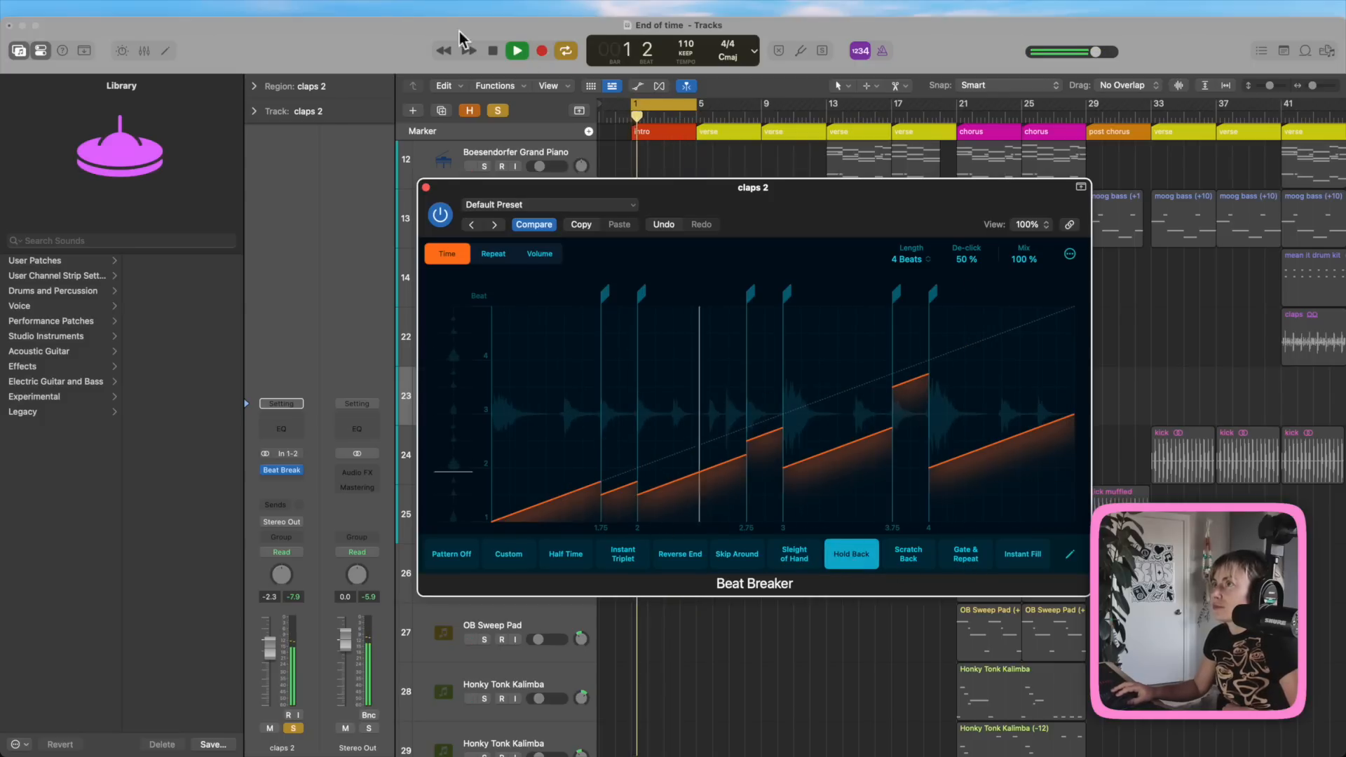
key(space)
Step: Load the Repeat & Scatter preset in Beat Breaker
click(634, 205)
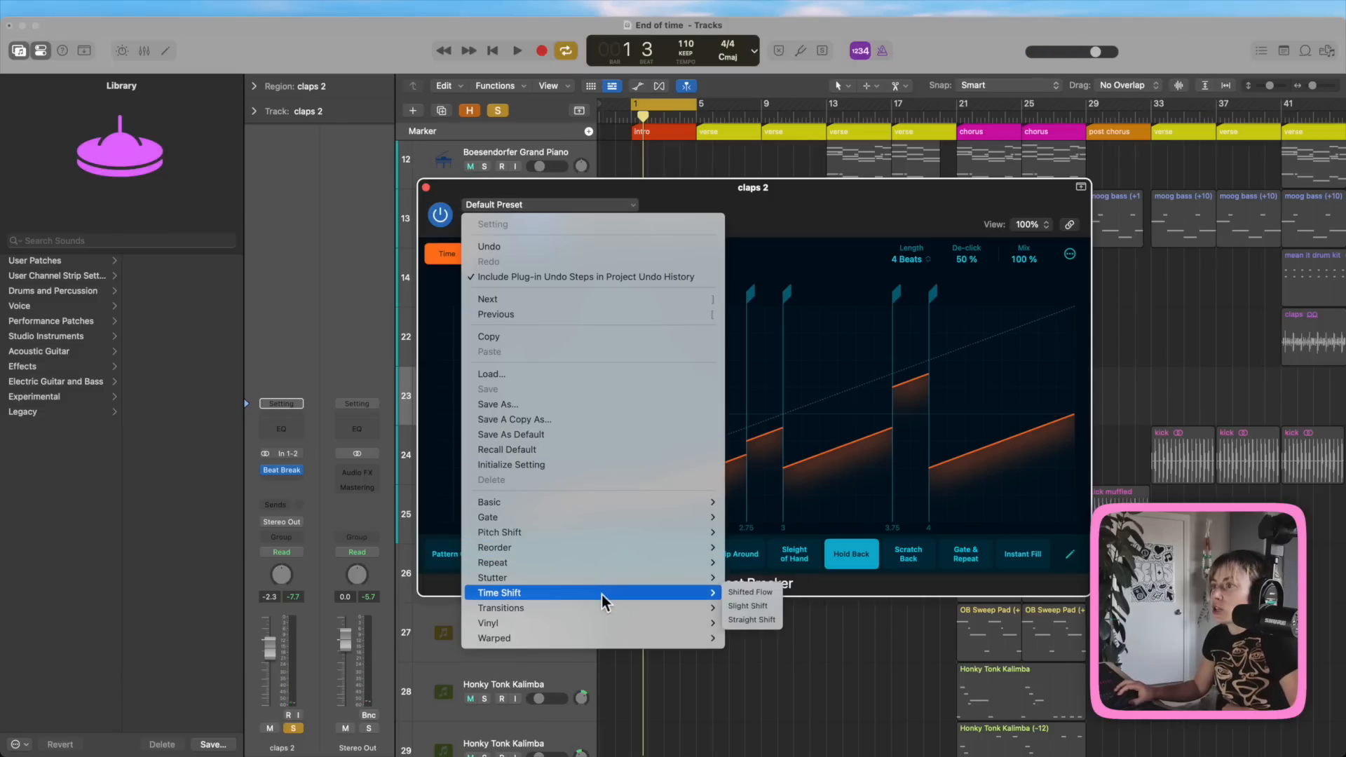
mouse_move(599, 575)
click(771, 590)
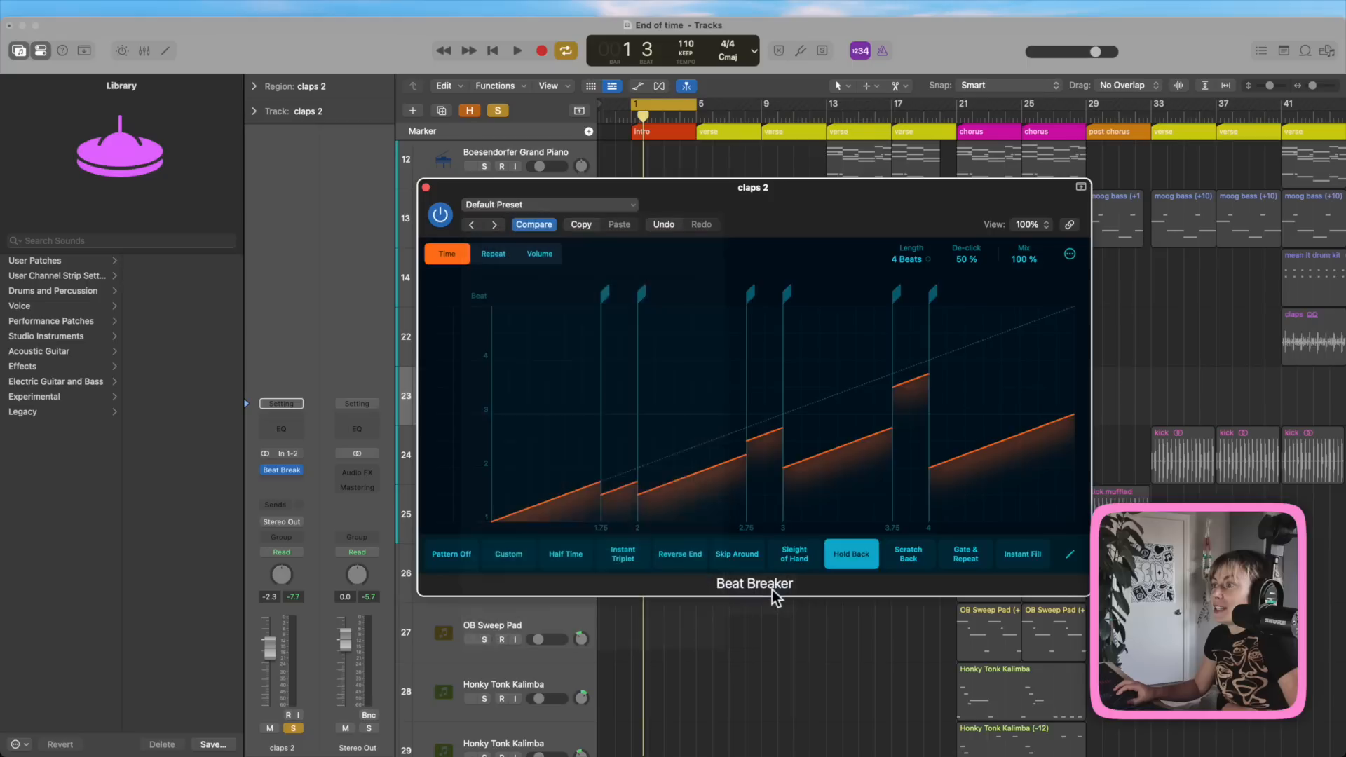
Step: Play the loop through several Repeat & Scatter patterns, including Repeat 1/32, Scatter Repeat 2 and Repeat 1/8, ending on Repeat 1/16
click(516, 52)
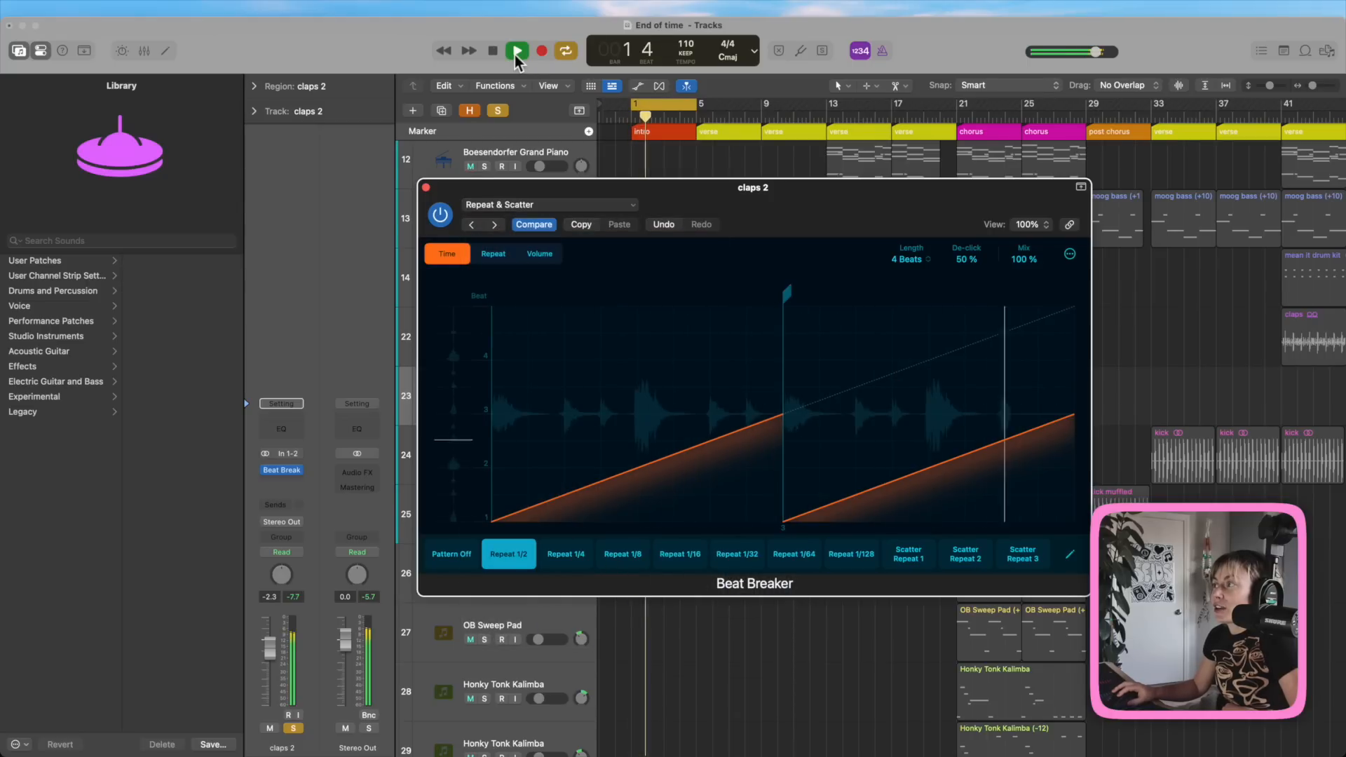
click(740, 565)
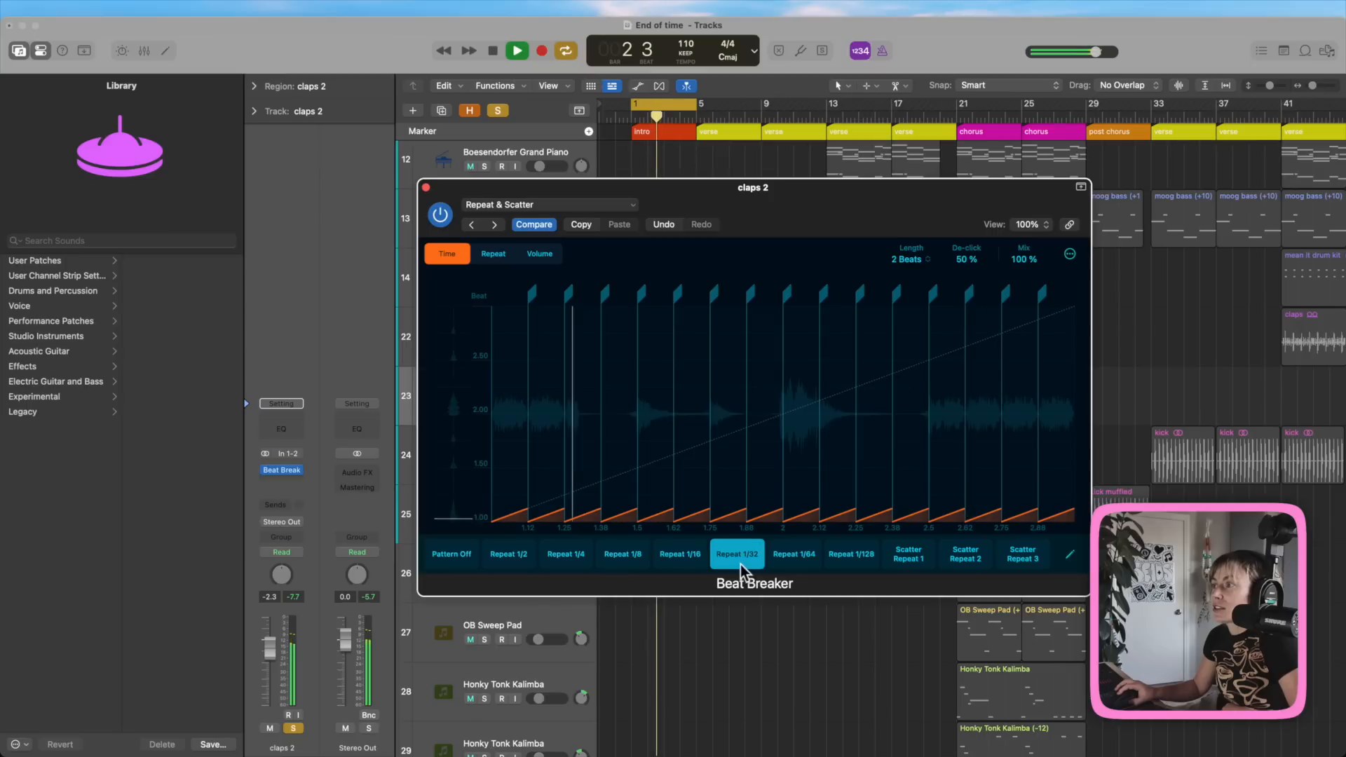
click(803, 557)
click(839, 555)
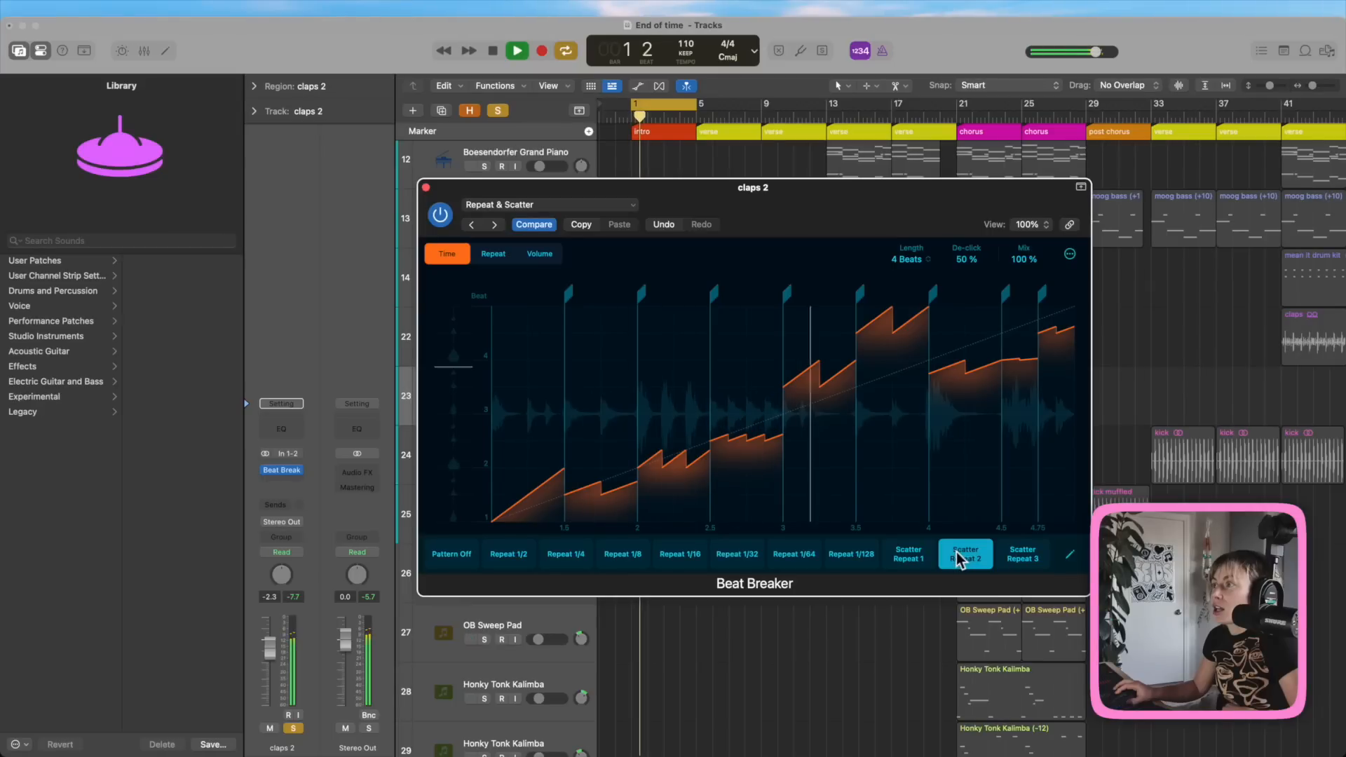
click(616, 553)
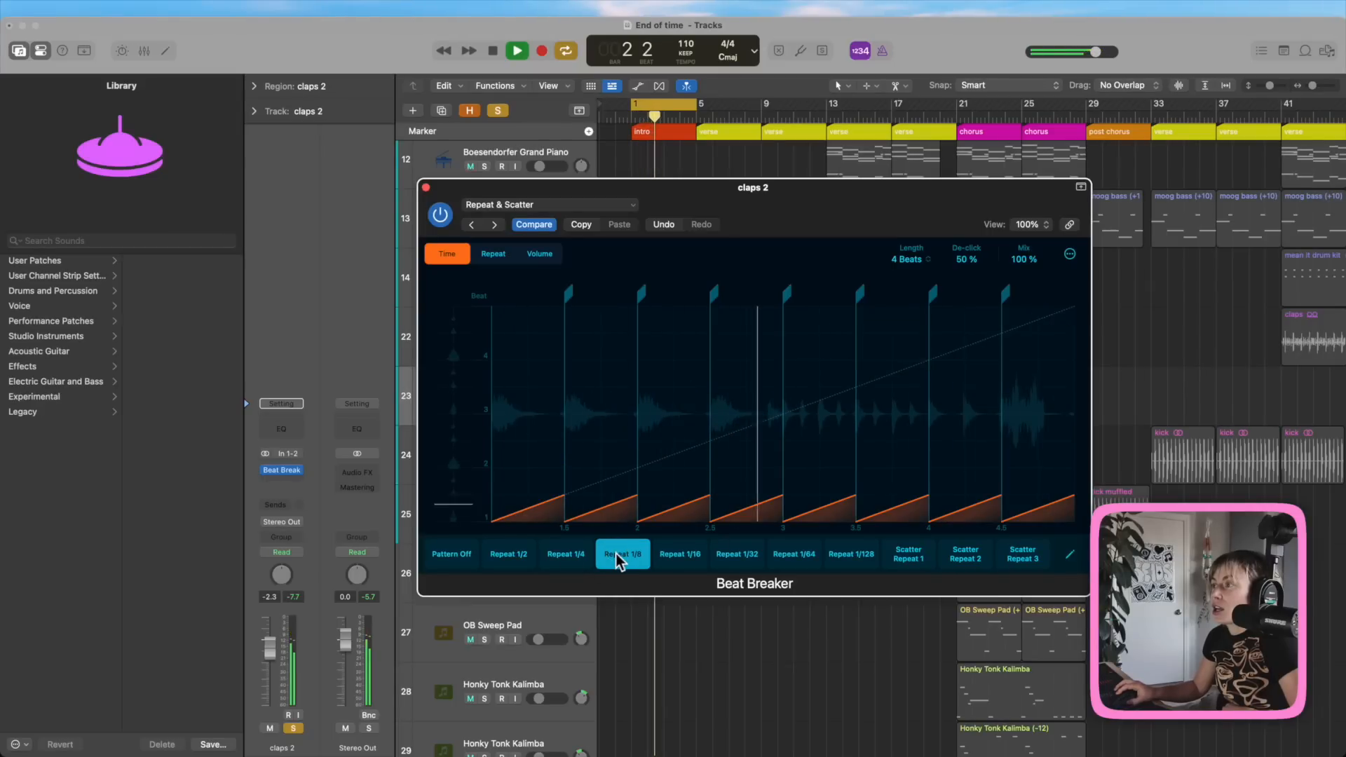
click(685, 558)
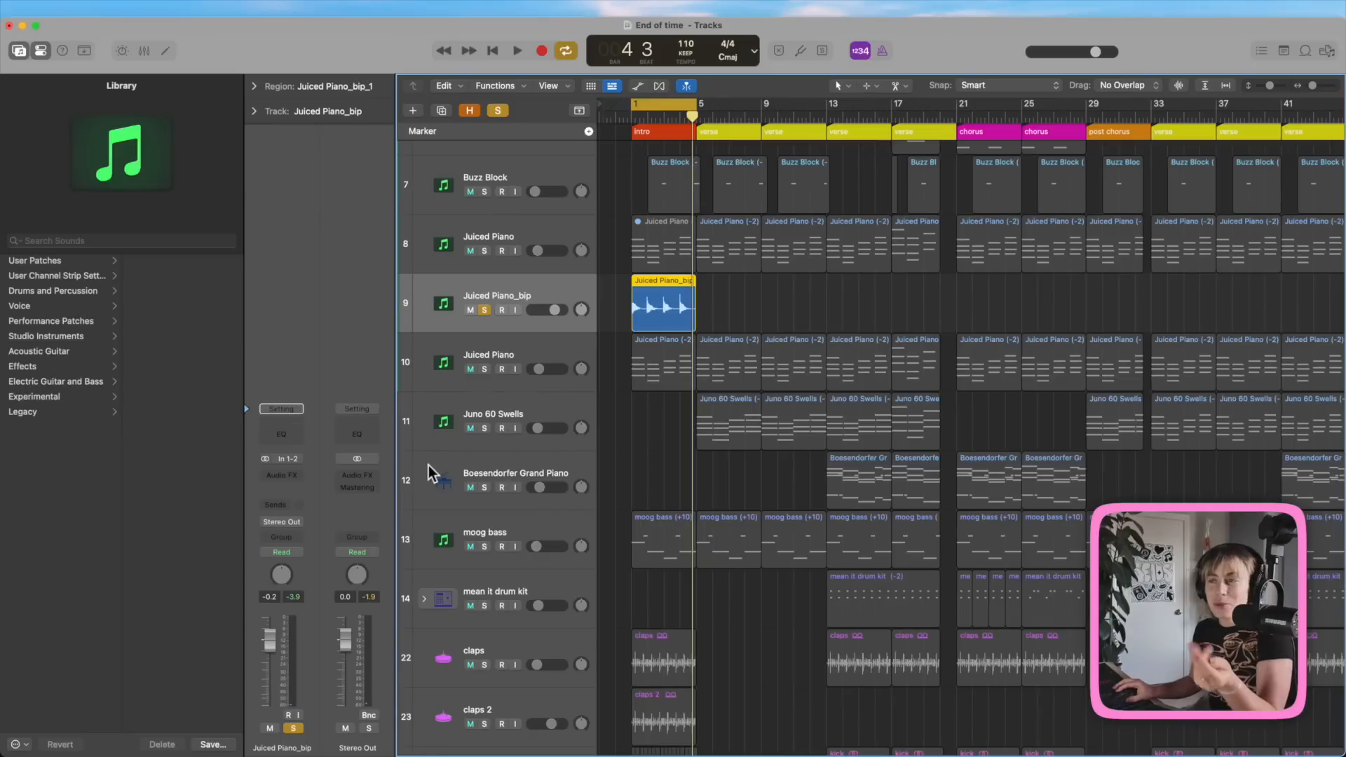
Step: Insert Beat Breaker on the Juiced Piano_bip track and move its beat 1.5 and beat 3 slices to input beat 2.50
click(300, 477)
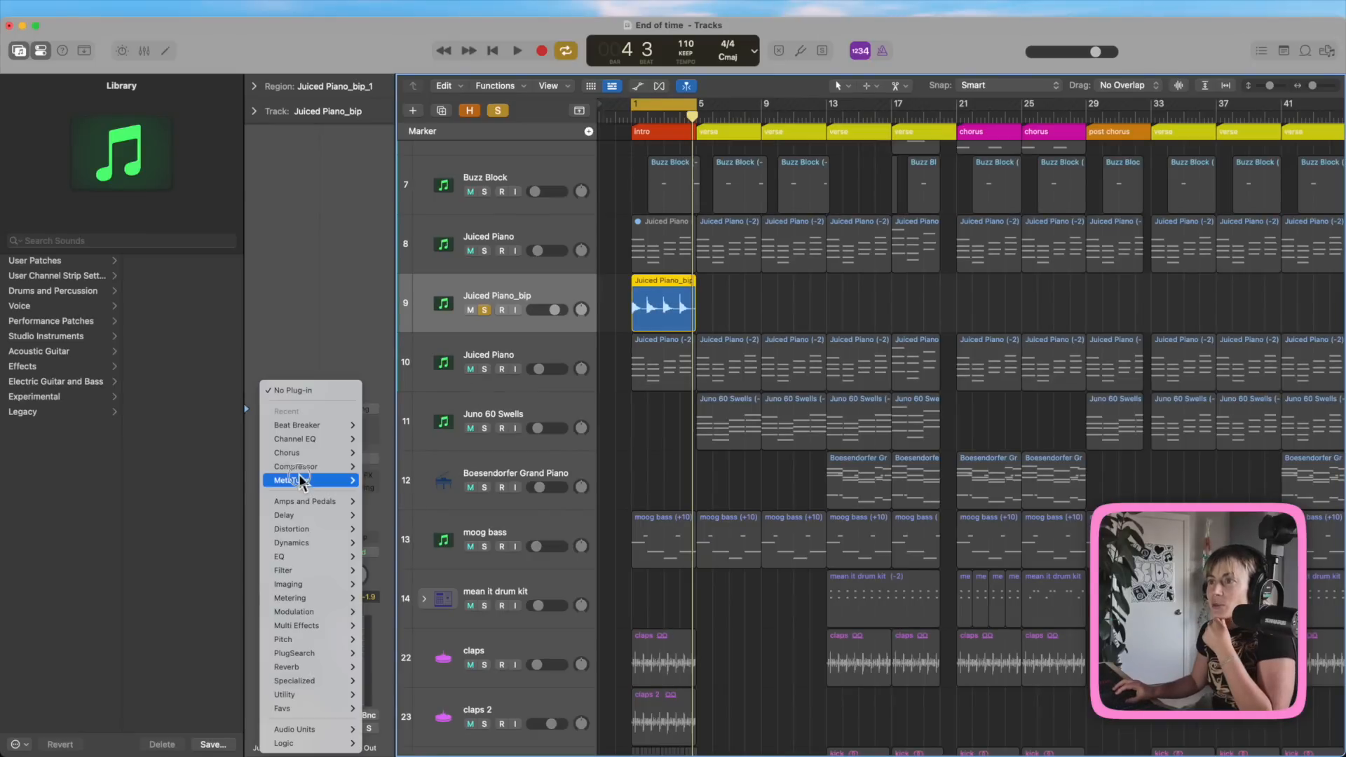
click(306, 426)
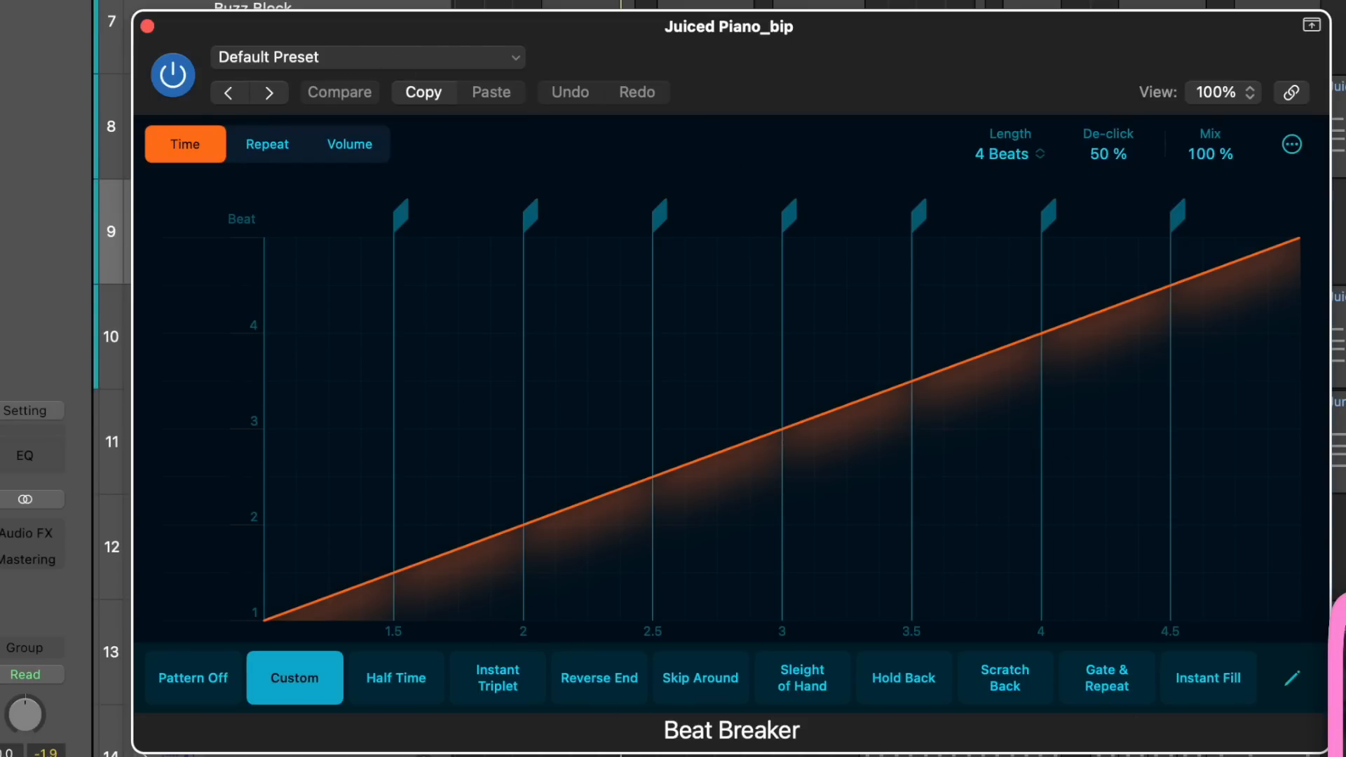
drag(438, 554, 429, 451)
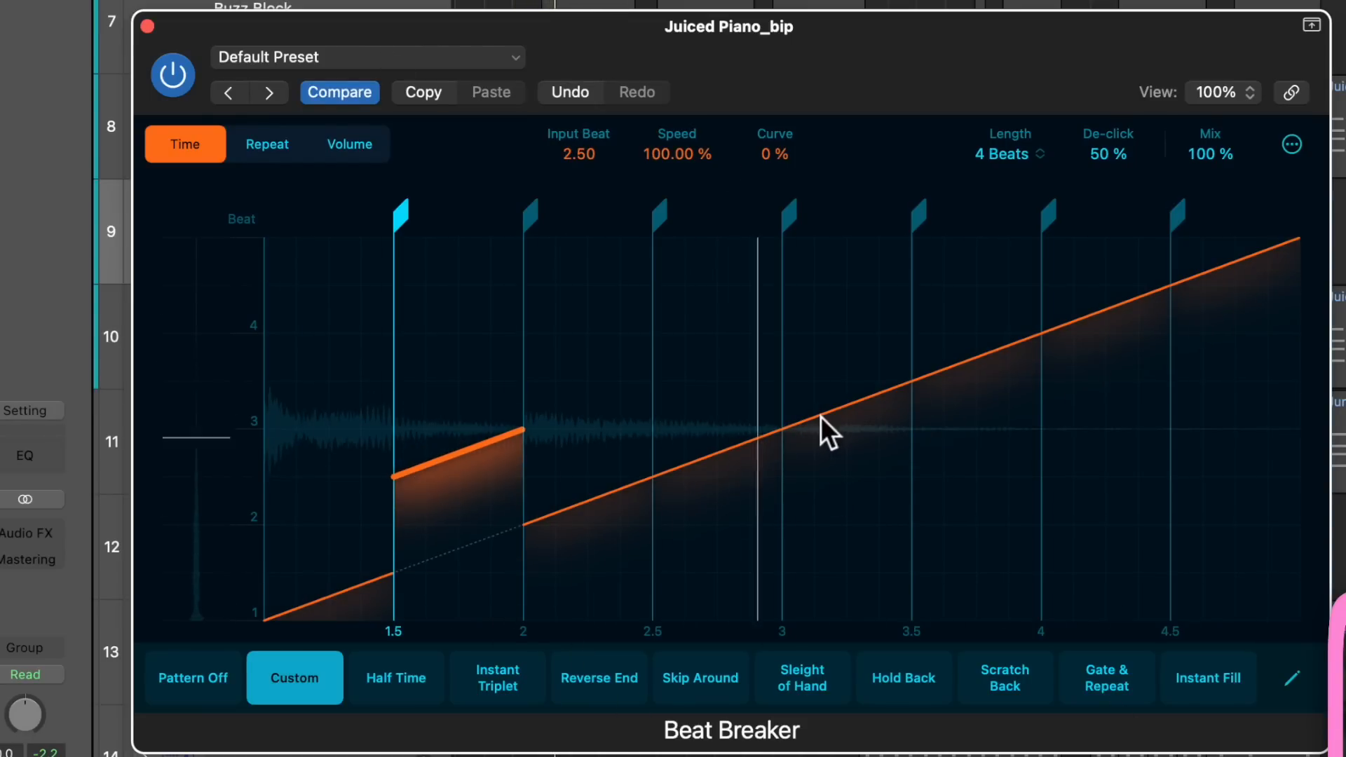
drag(820, 415, 827, 476)
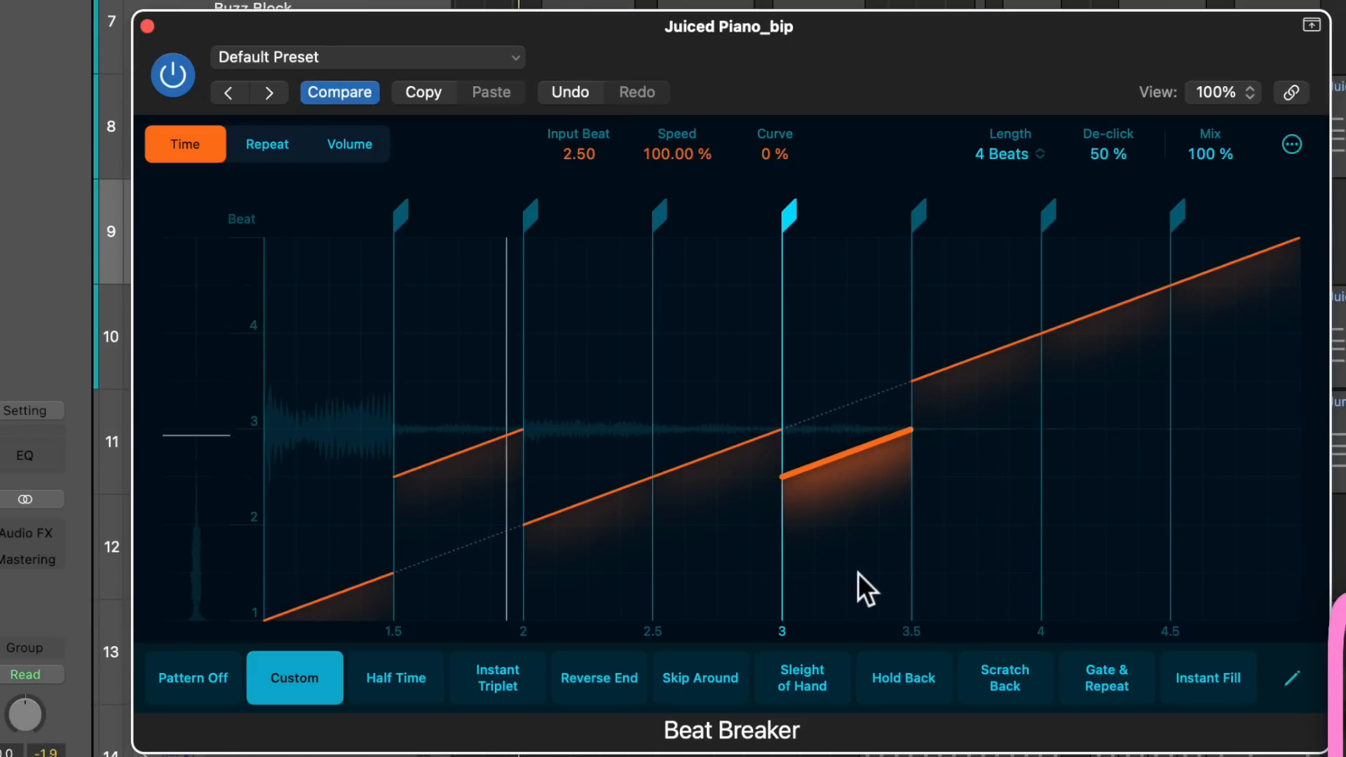
Step: Set the repeats to 2 for the slices at beats 2, 4 and 4.5 in the repeat view
click(607, 491)
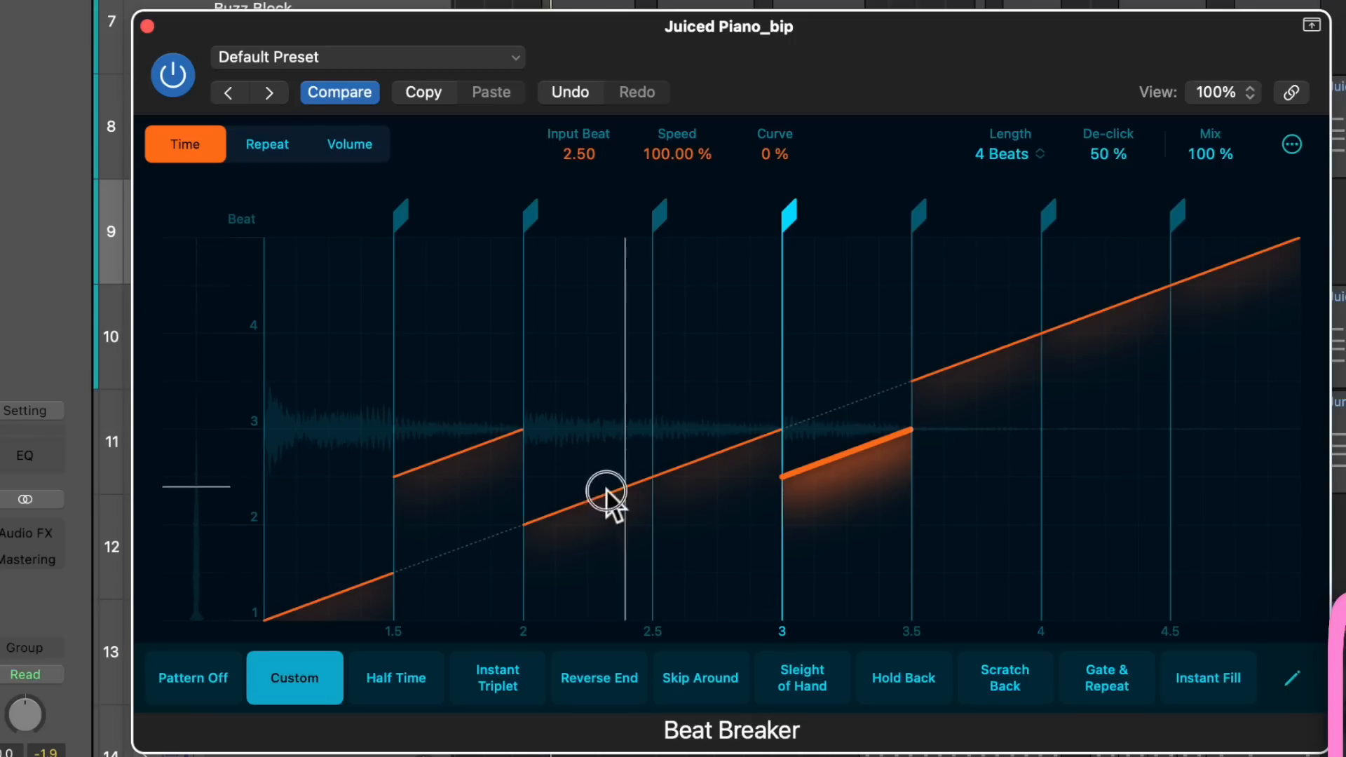
click(270, 149)
drag(595, 506, 575, 400)
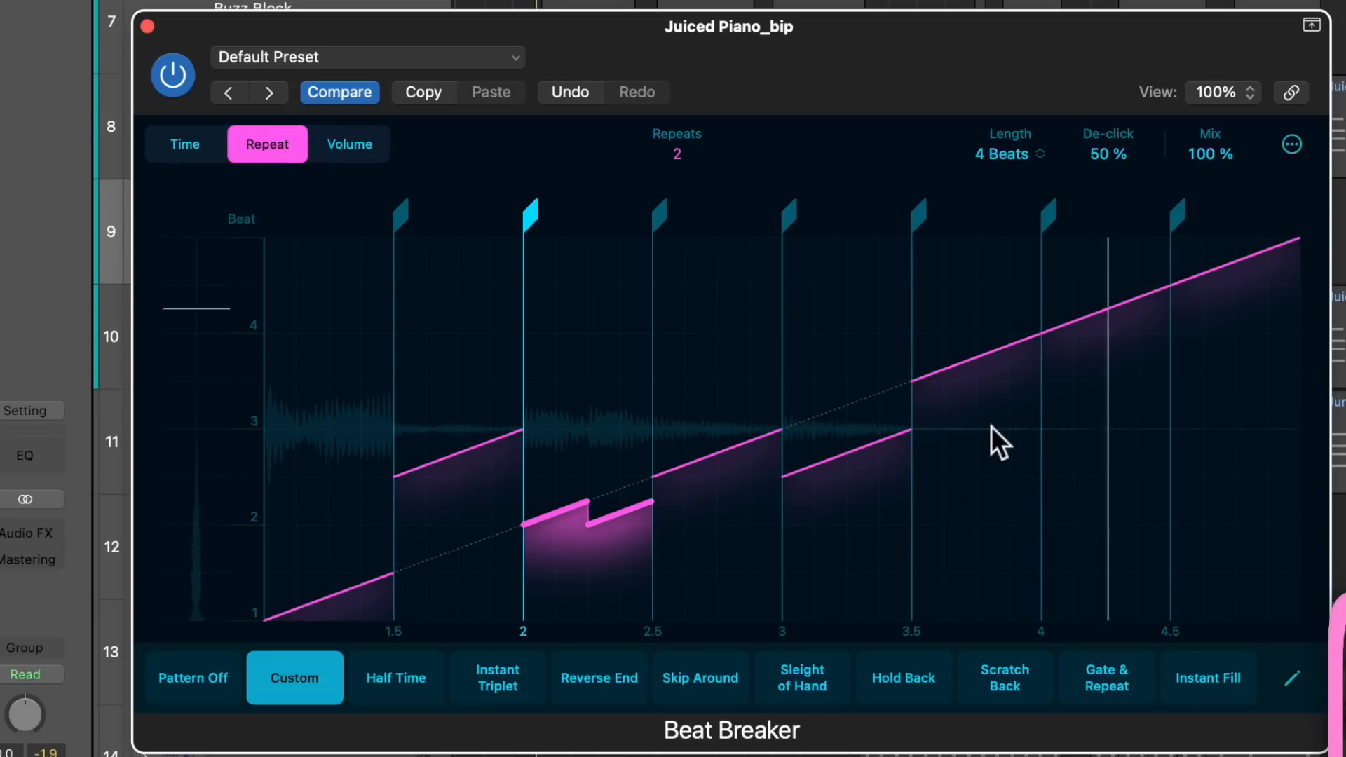
drag(1121, 343, 1094, 240)
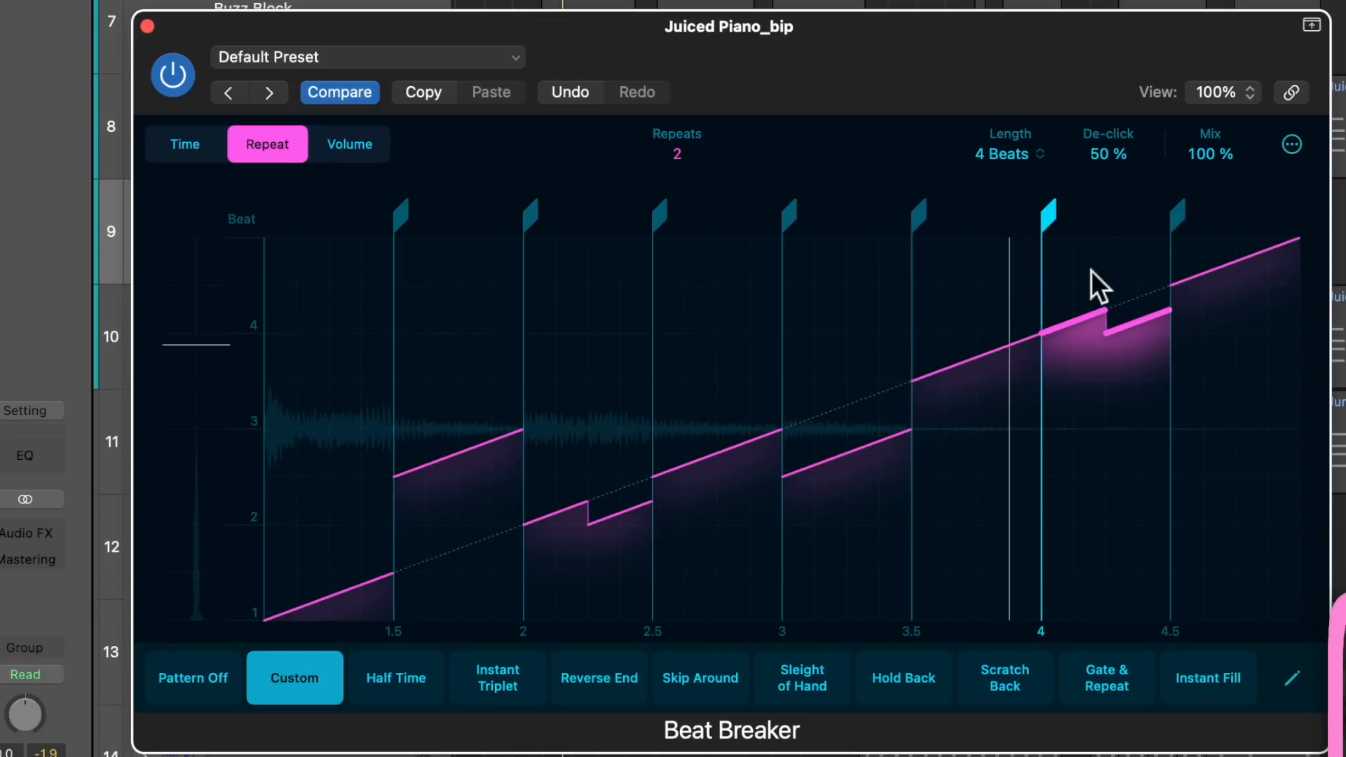
click(1236, 210)
drag(1236, 211, 1220, 169)
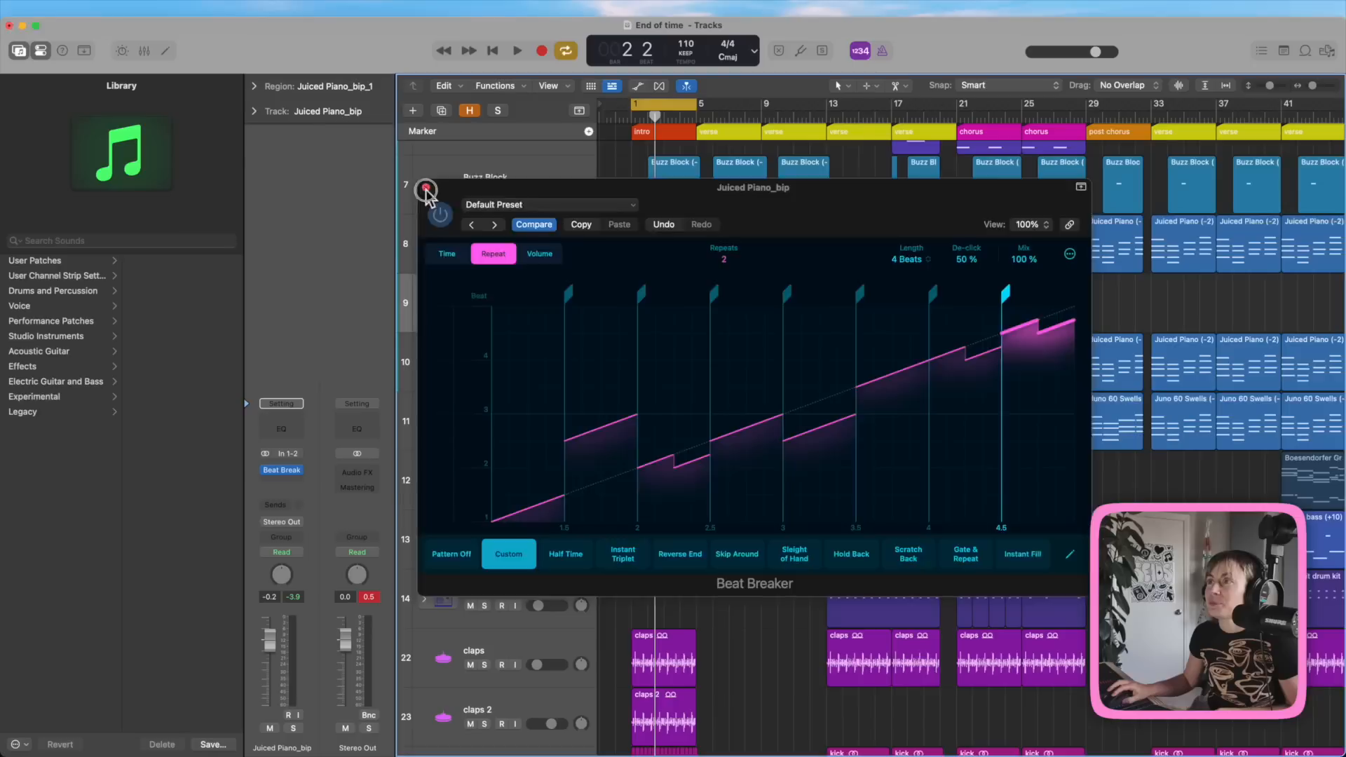
Step: Close the piano's Beat Breaker, then solo and play the second lead vocals track
click(426, 188)
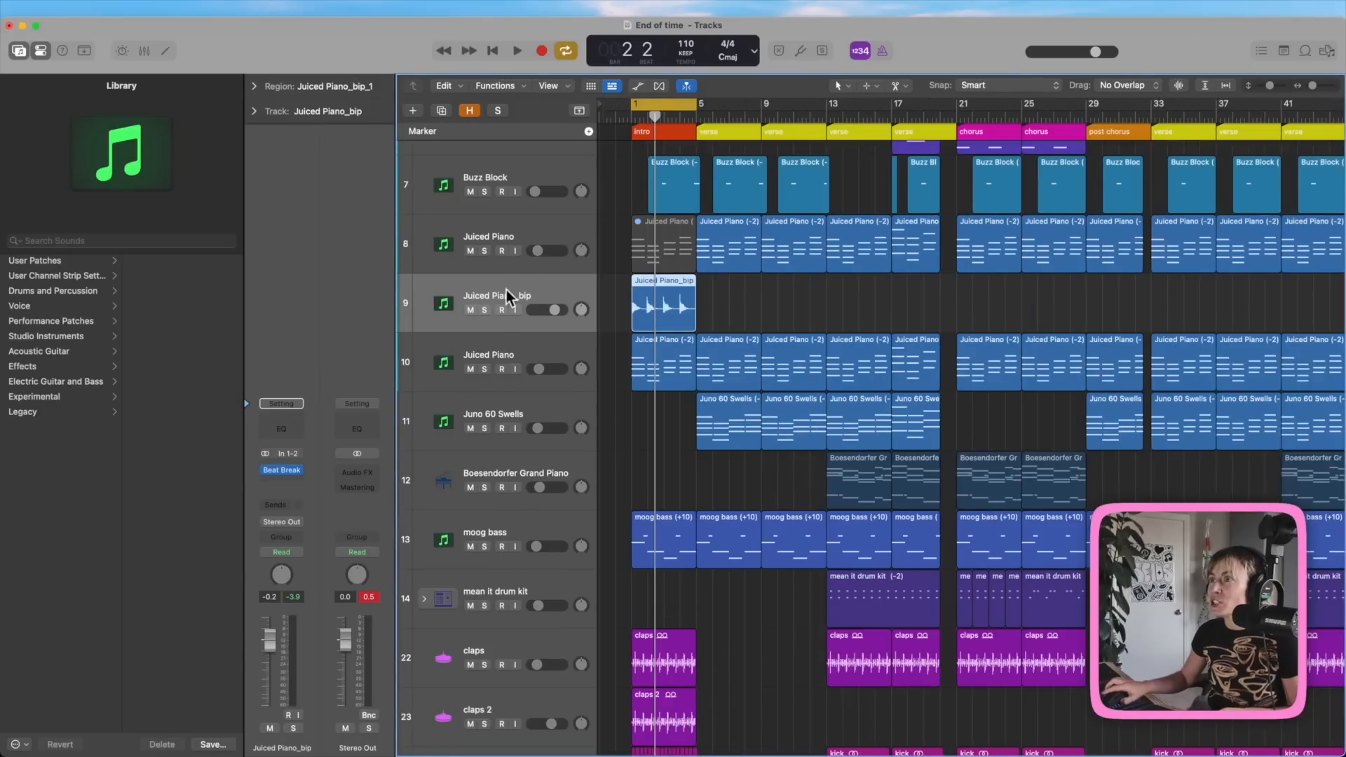
scroll(506, 288, up, 5)
click(485, 237)
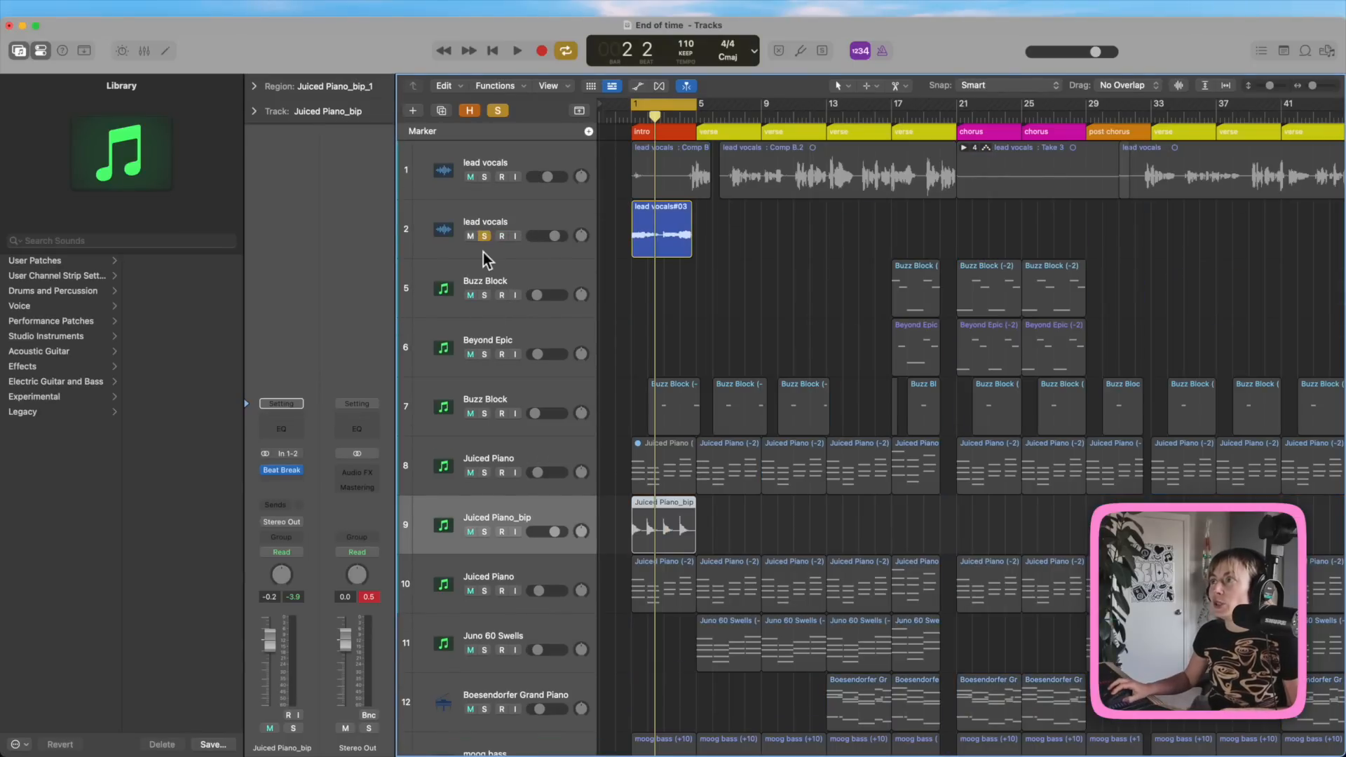
click(516, 51)
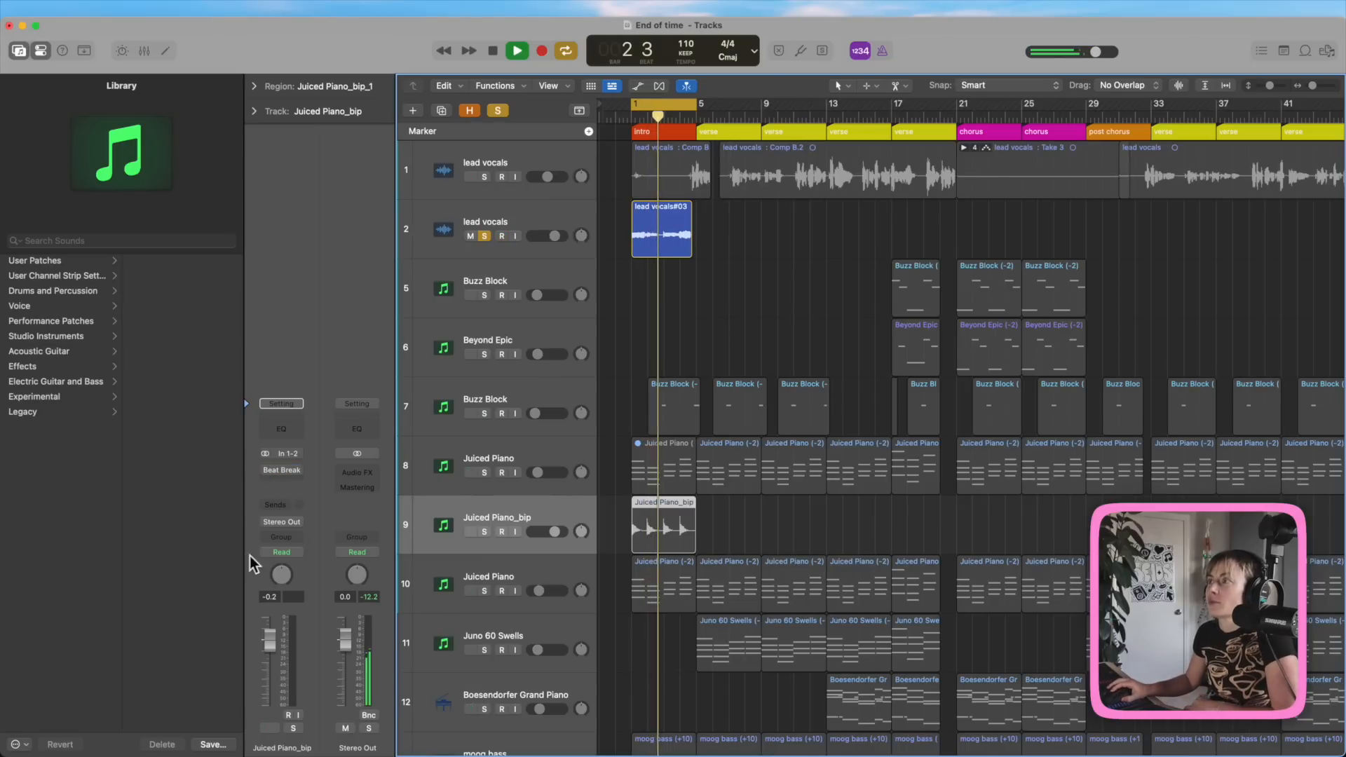
Step: Insert Beat Breaker on the second lead vocals track, moving the beat 1.5 and 3.5 slices to input beat 2.50 and the beat 2.5 slice to 2.00
click(494, 221)
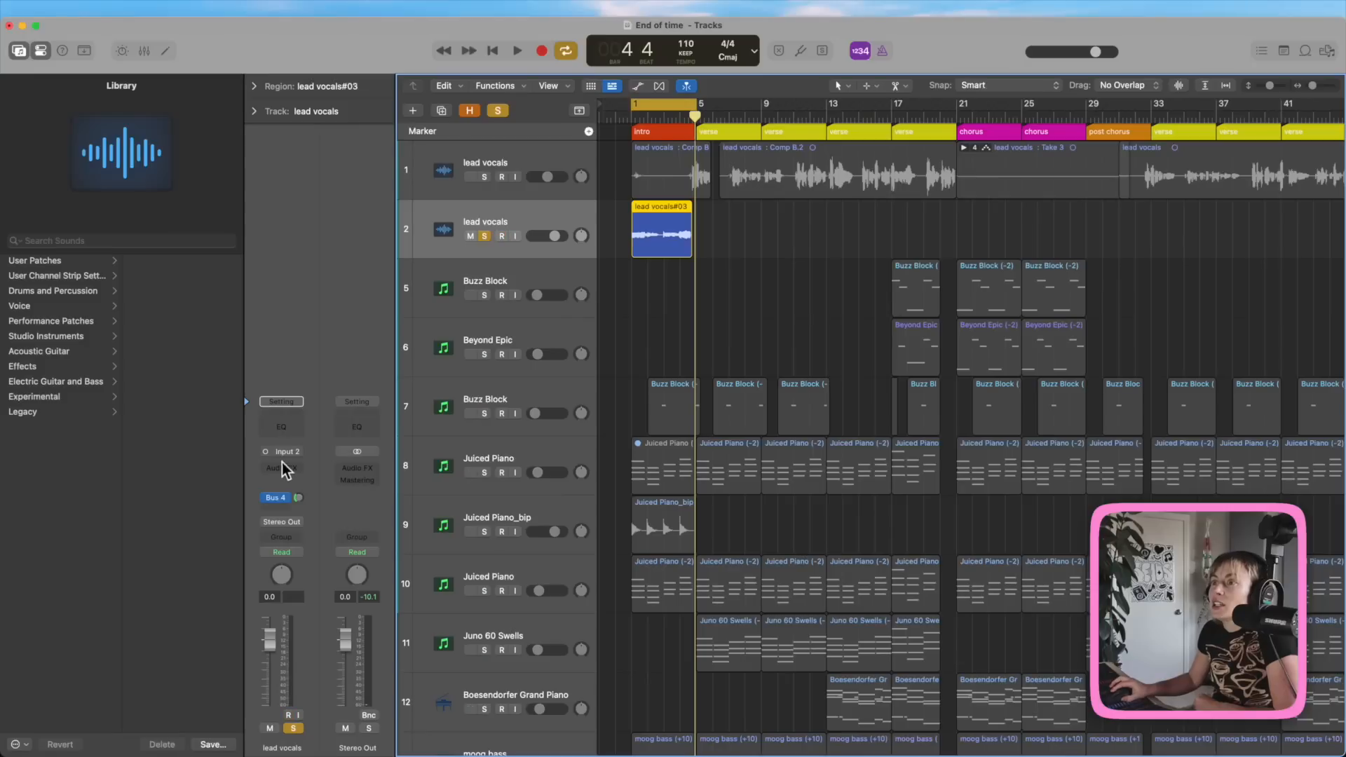
click(300, 470)
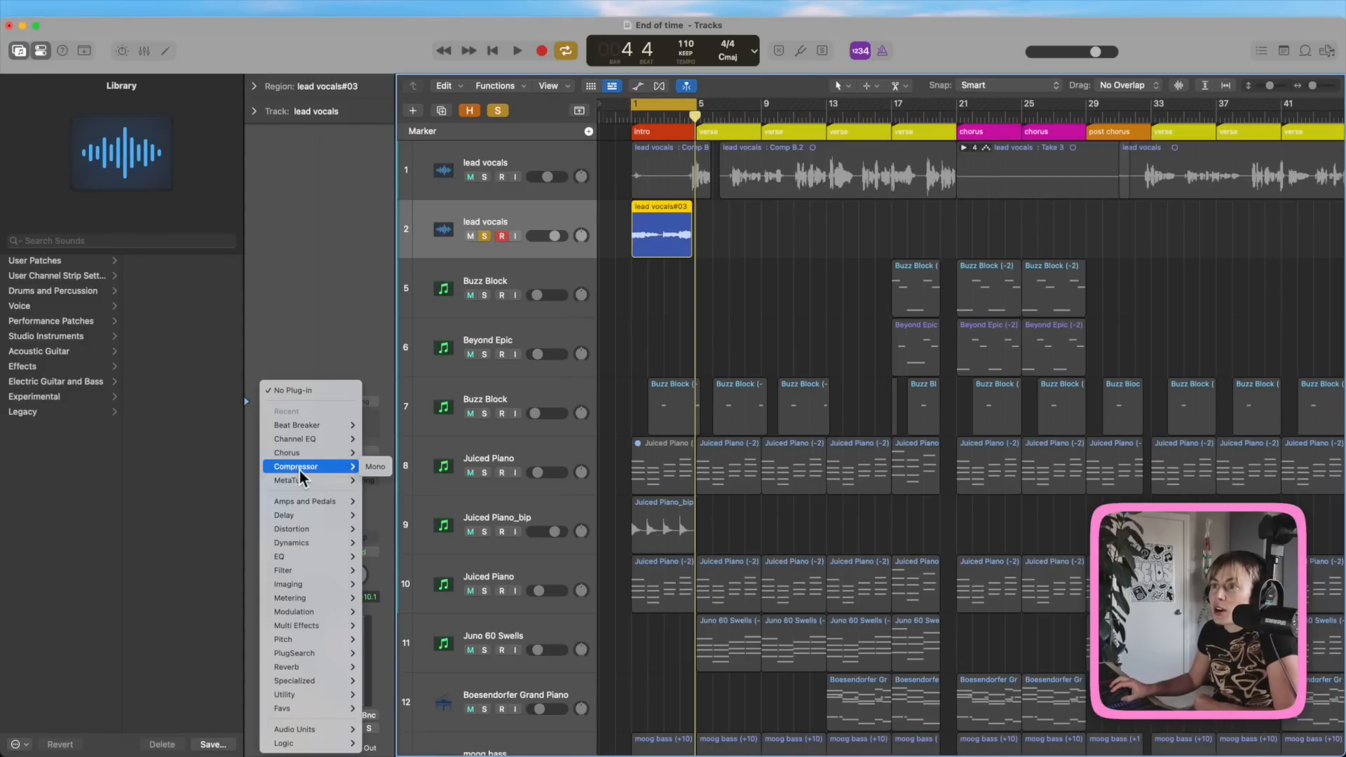
click(297, 426)
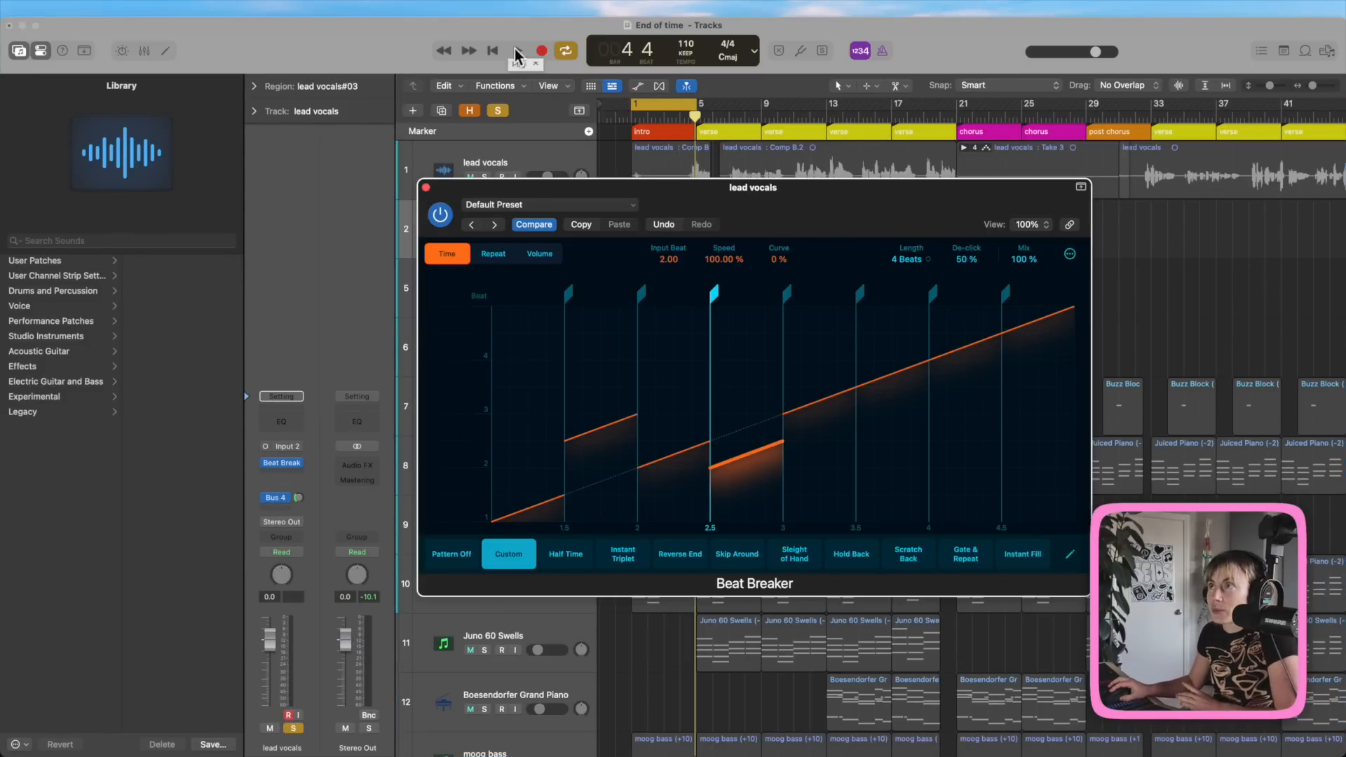
click(517, 52)
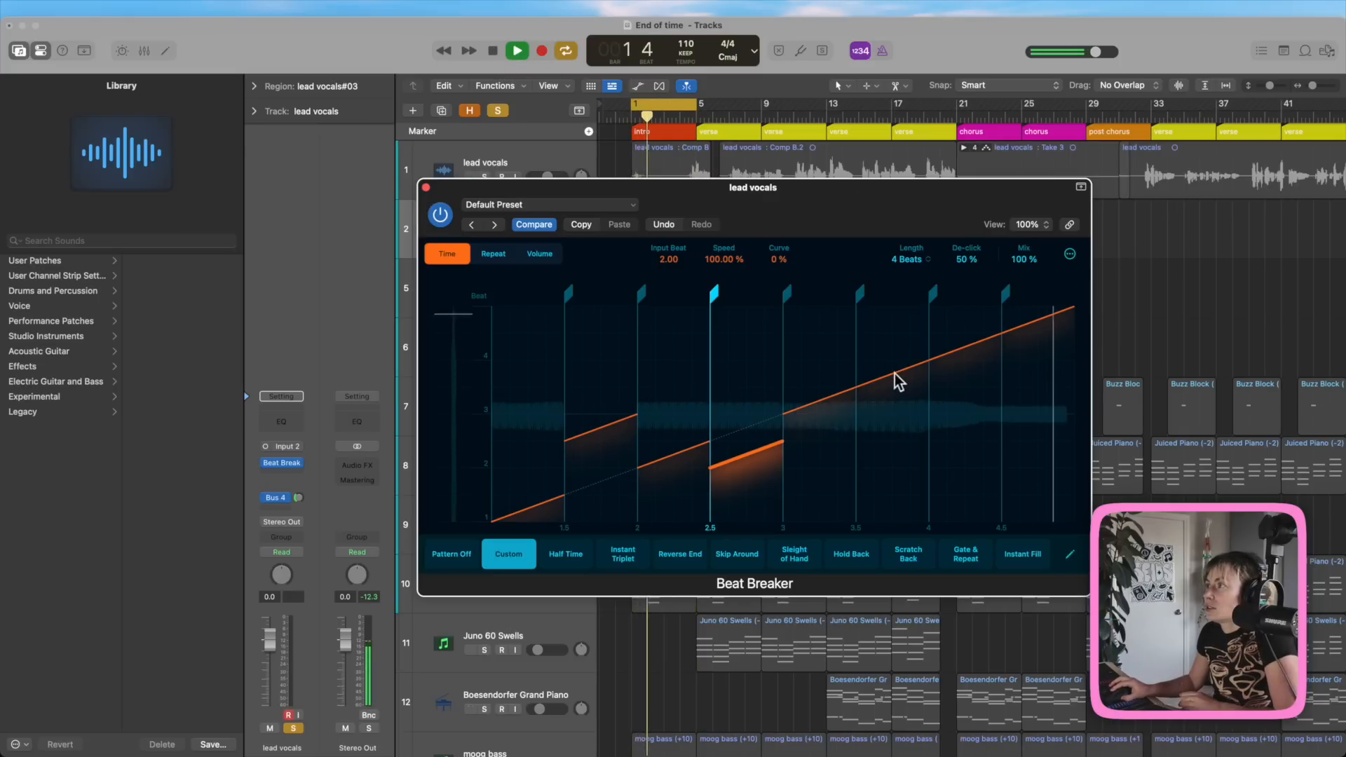
drag(895, 379, 925, 426)
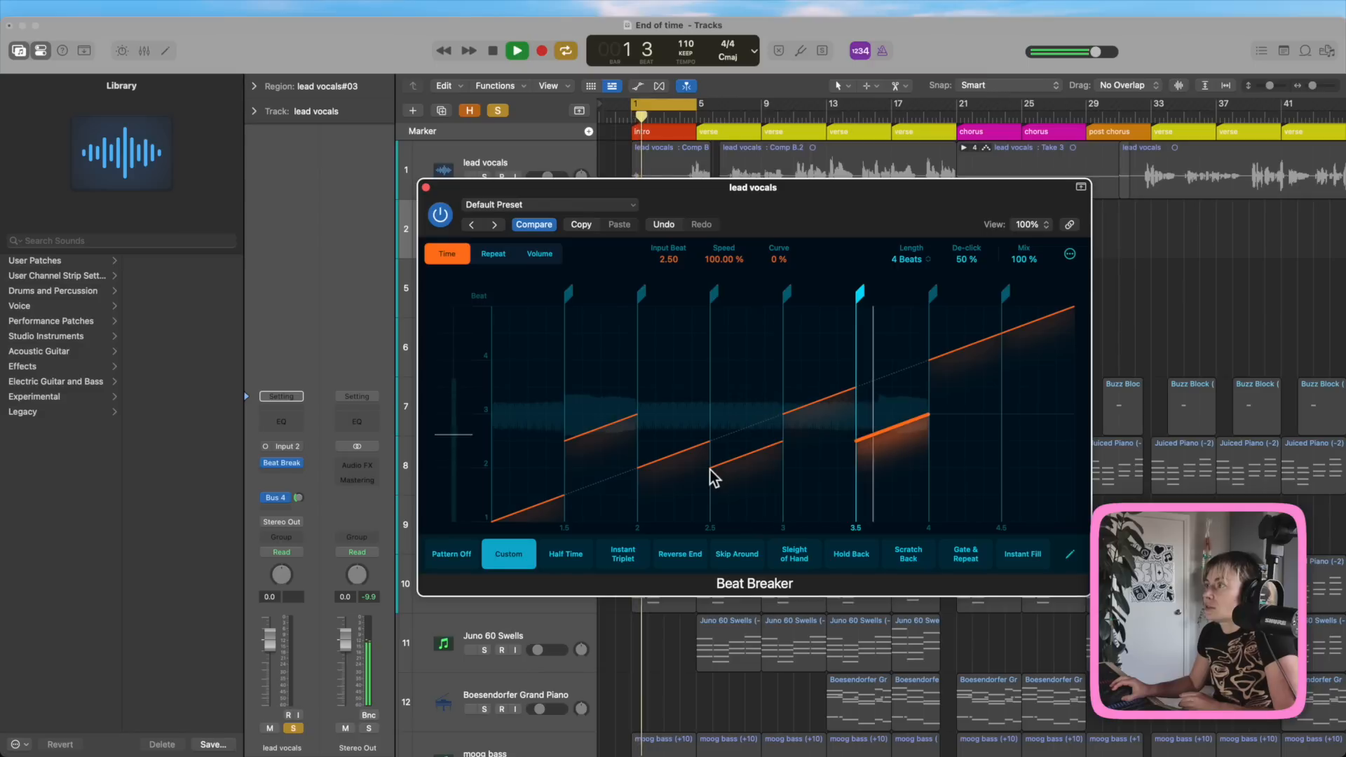
Step: Raise the vocal Beat Breaker's De-click to 100 % and replay the loop
drag(977, 265, 967, 147)
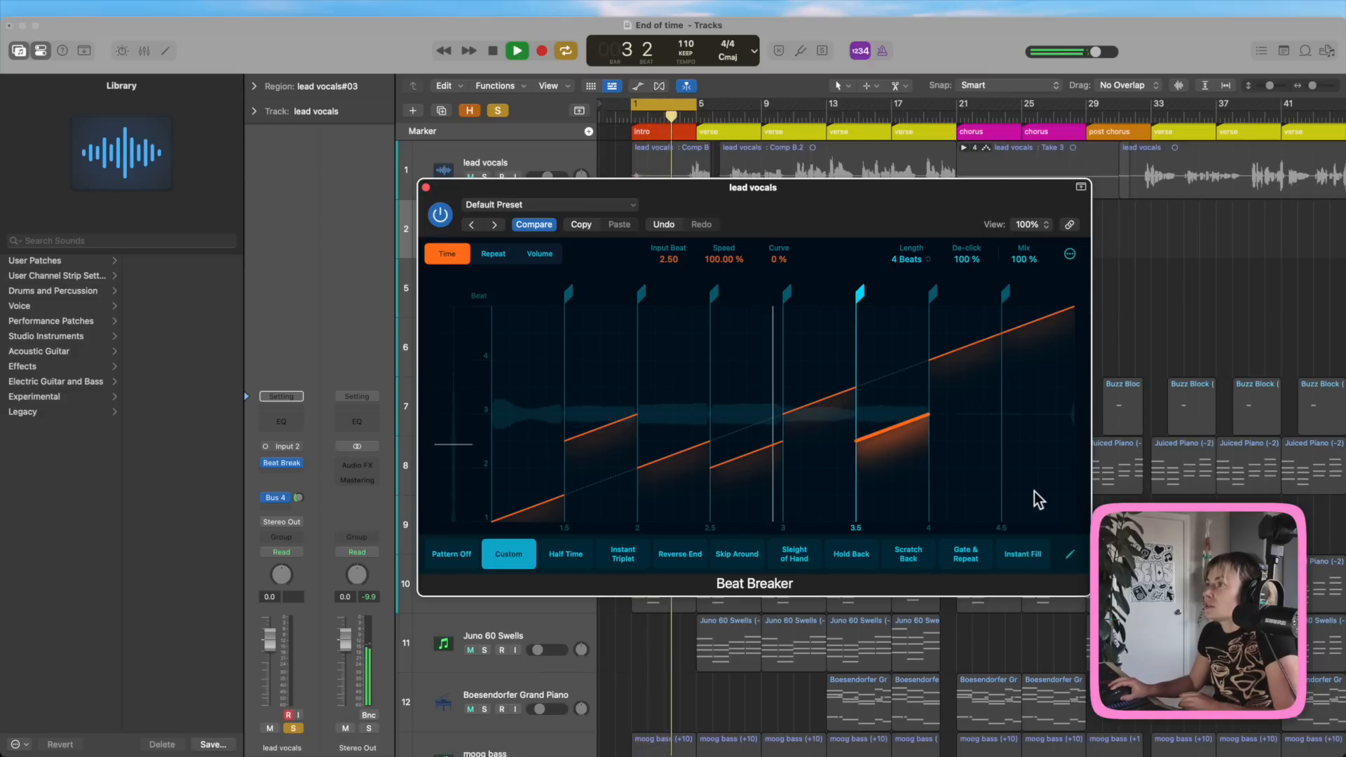
key(space)
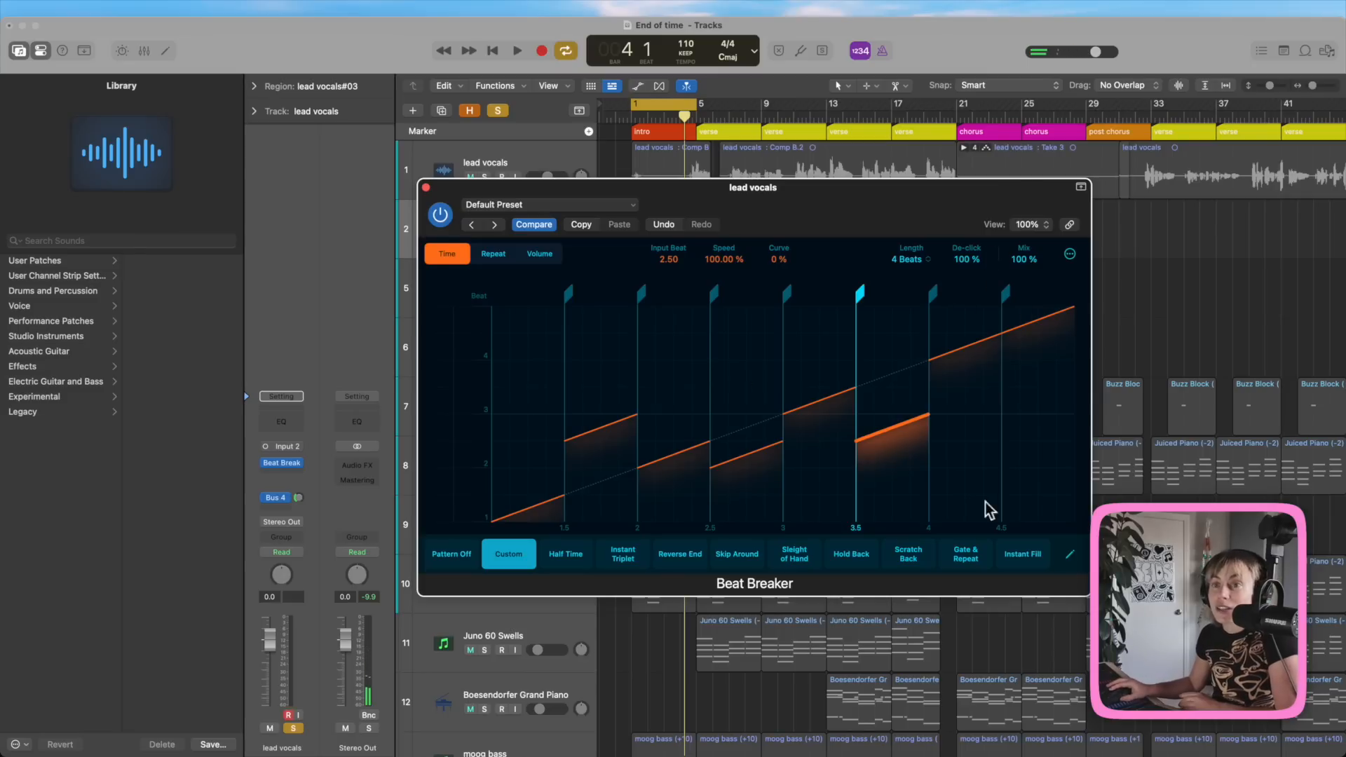
click(517, 53)
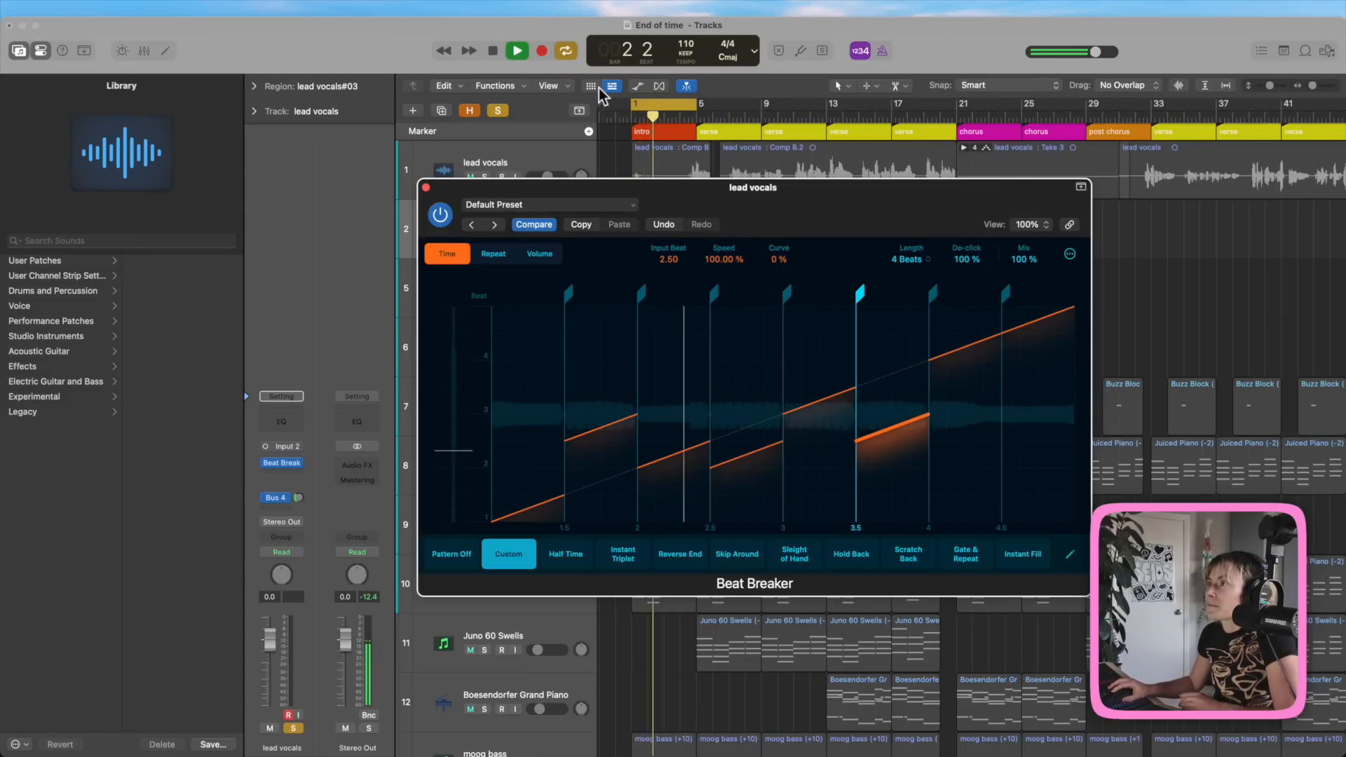
Step: Set the beat 2 slice's speed to 162.75 % and solo Juiced Piano track 10 to play along with the vocals
key(space)
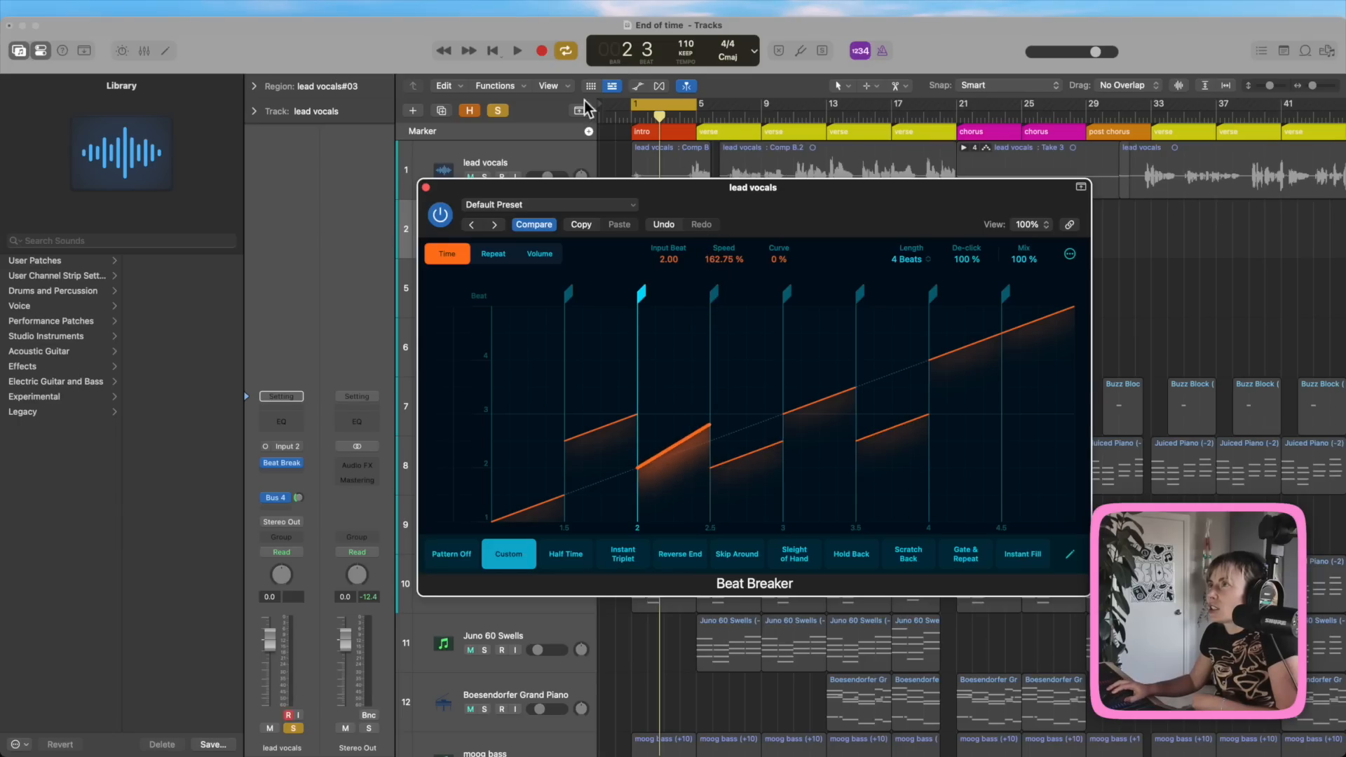
drag(682, 195, 955, 230)
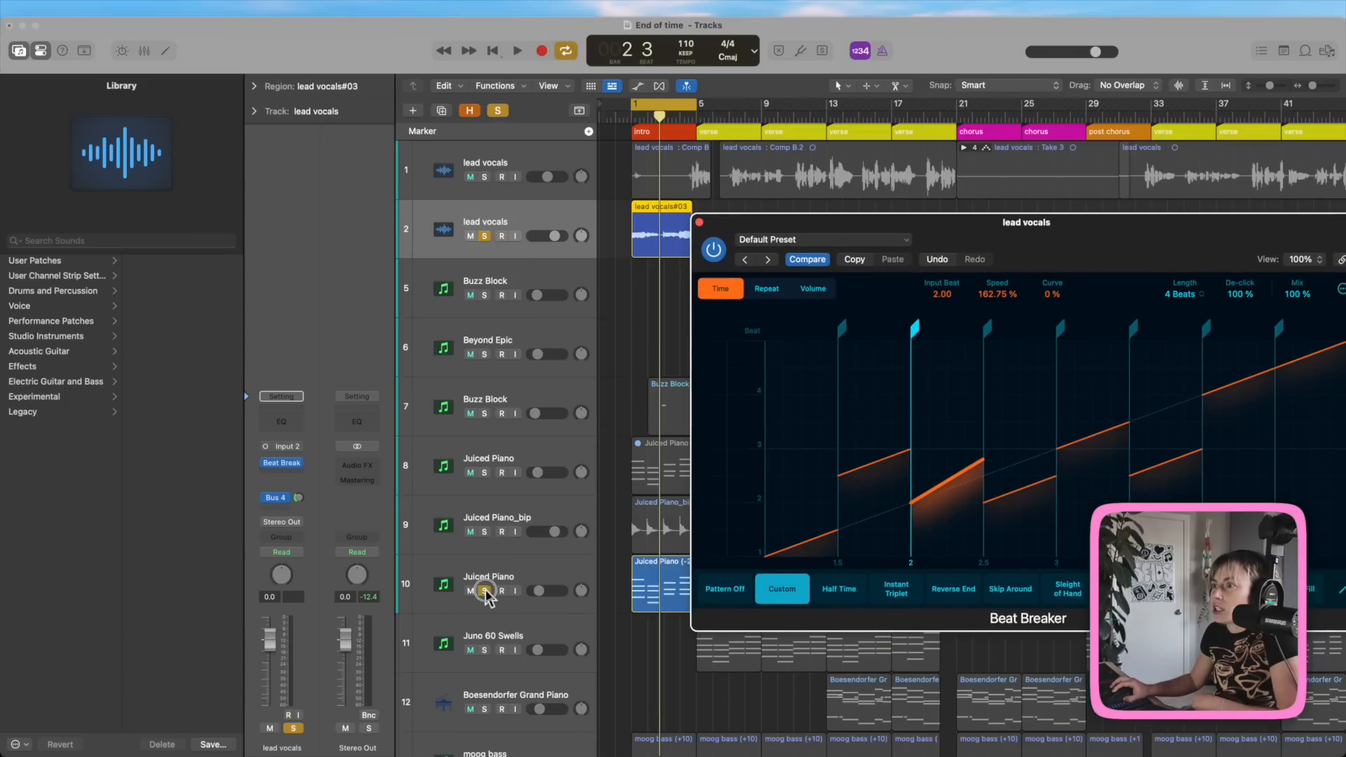
drag(1045, 223, 684, 241)
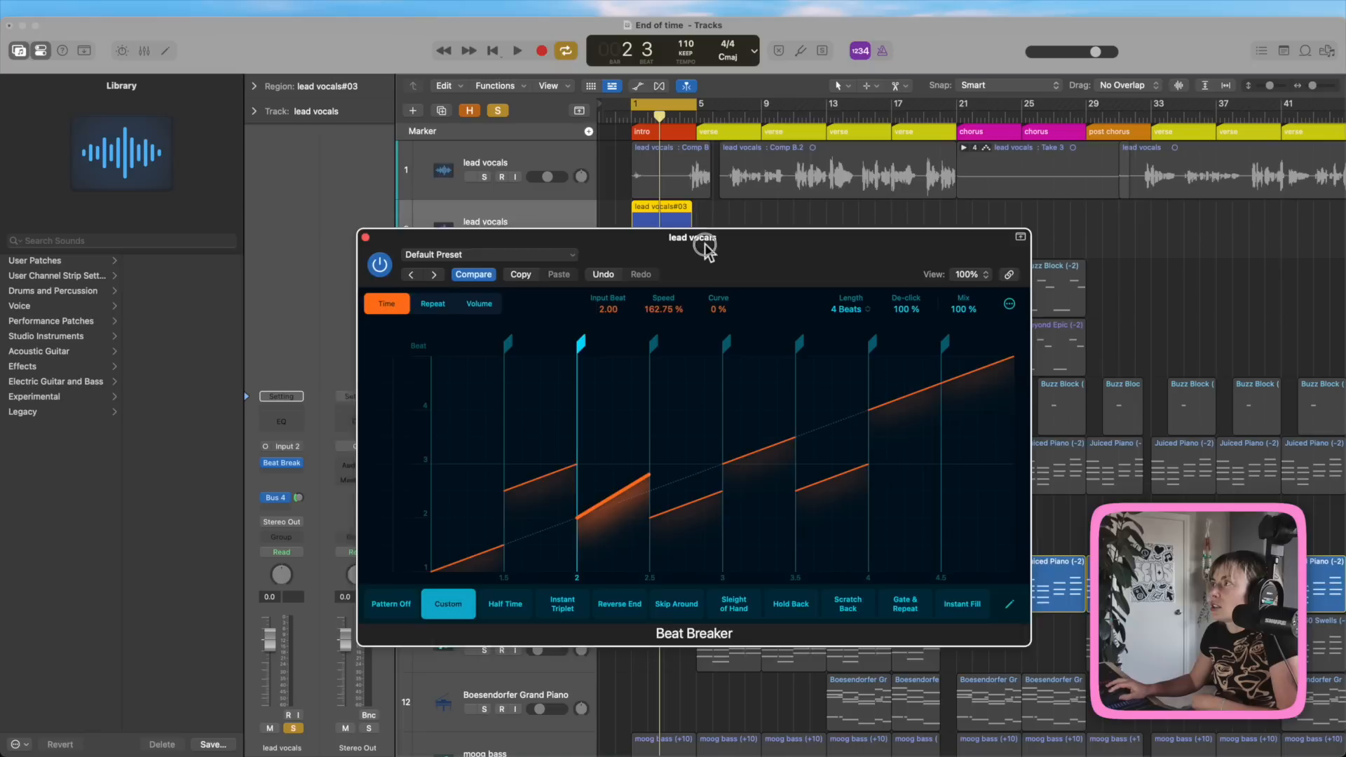
click(517, 51)
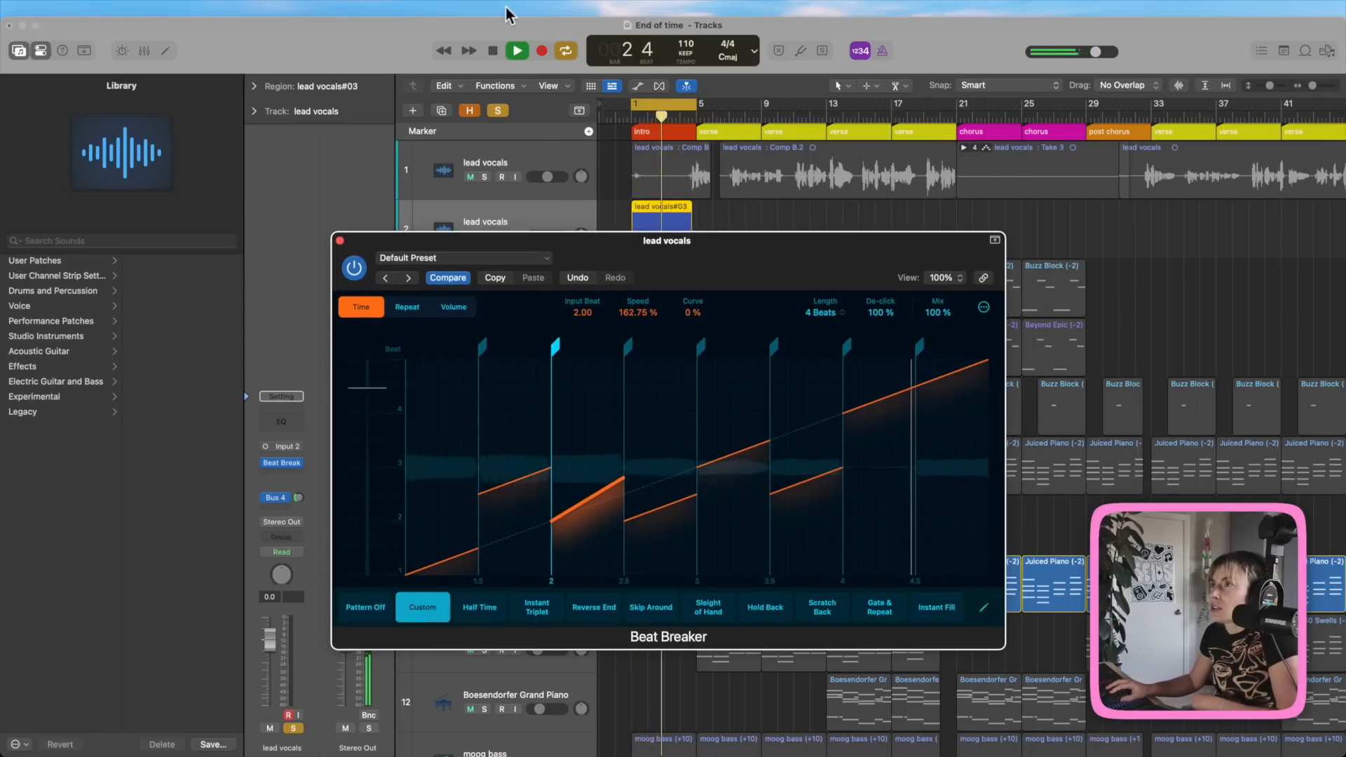
Step: Try different speeds on the beat 2 slice during playback, starting with 142.75 % and ending on 74.75 %
key(space)
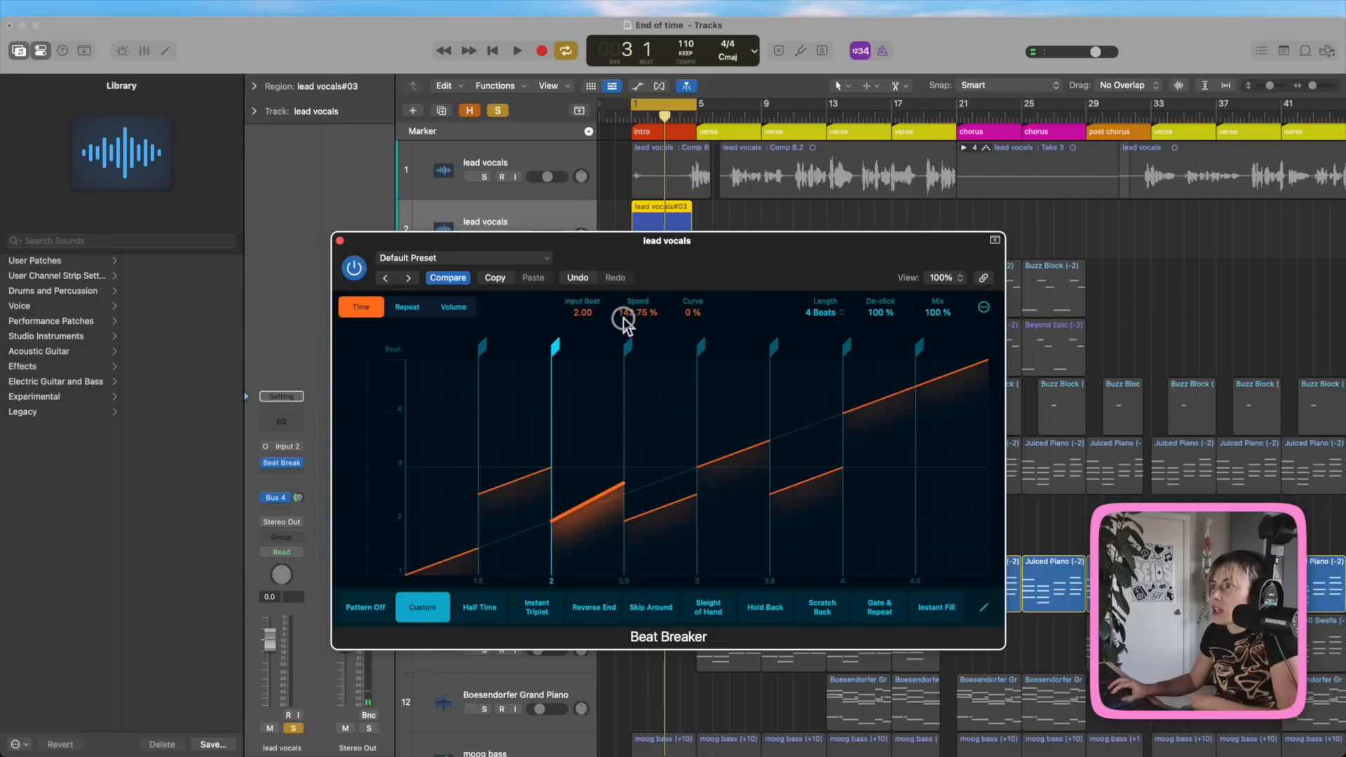
click(517, 50)
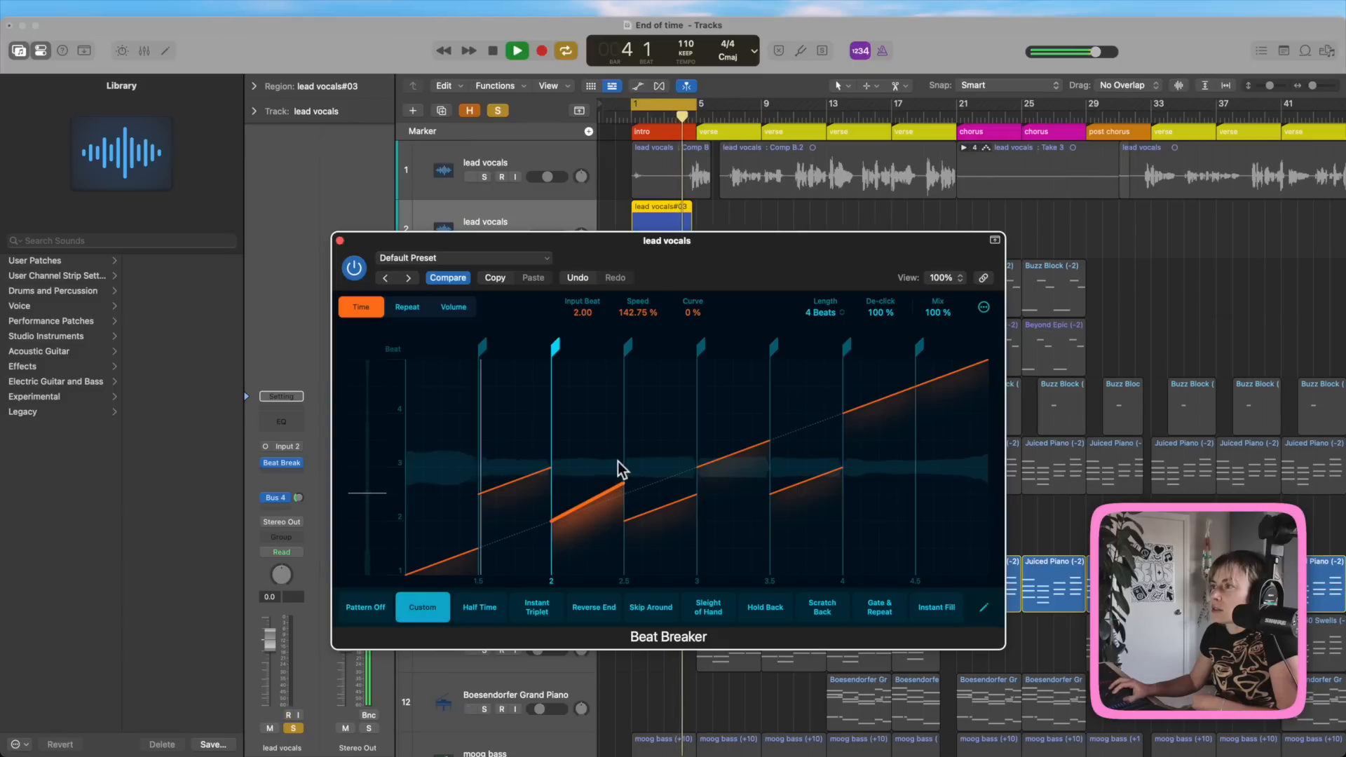
mouse_move(625, 307)
mouse_down()
mouse_move(625, 291)
mouse_move(621, 313)
mouse_up()
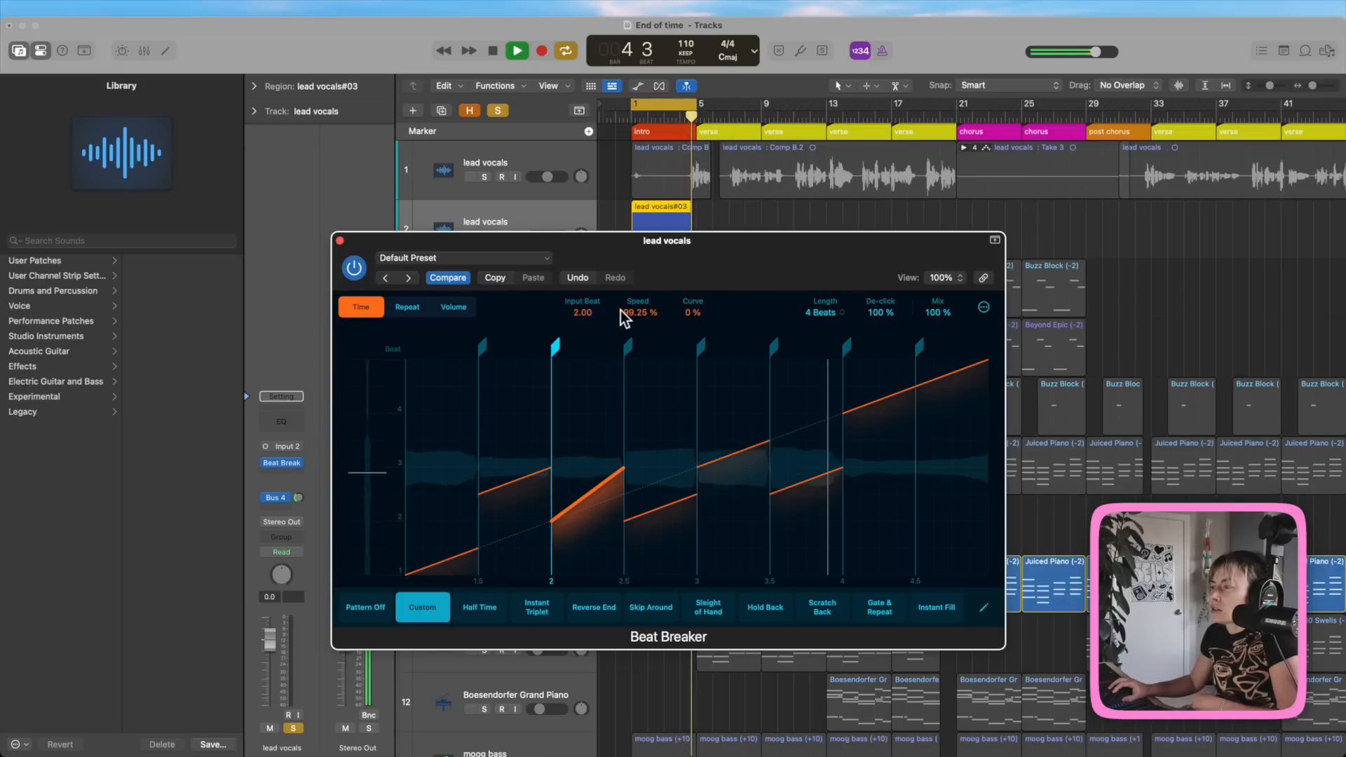
drag(621, 310, 620, 308)
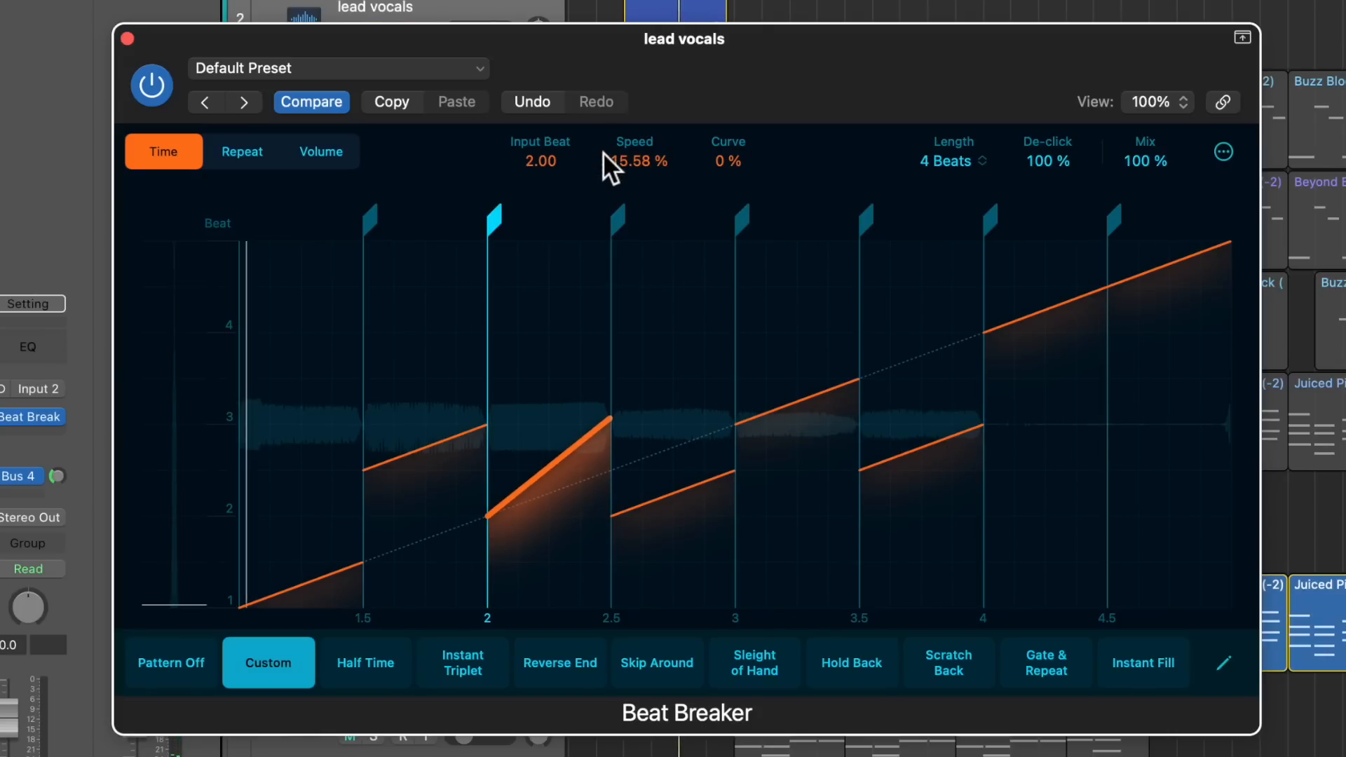
click(604, 170)
mouse_move(601, 158)
mouse_down()
mouse_move(598, 204)
mouse_move(607, 157)
mouse_up()
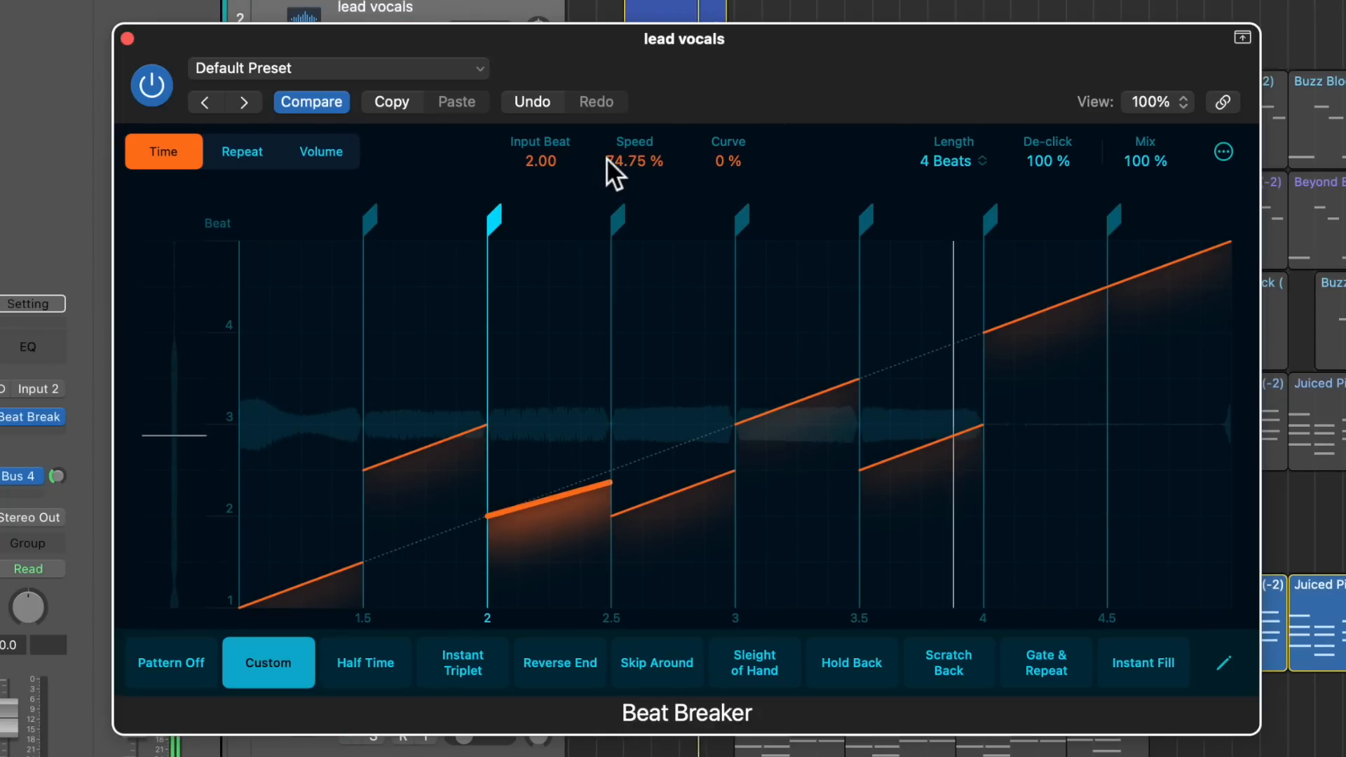
Step: Audition slower and faster speeds on the beat 3 slice, such as 53.17 %, and settle on 203.33 %
click(797, 399)
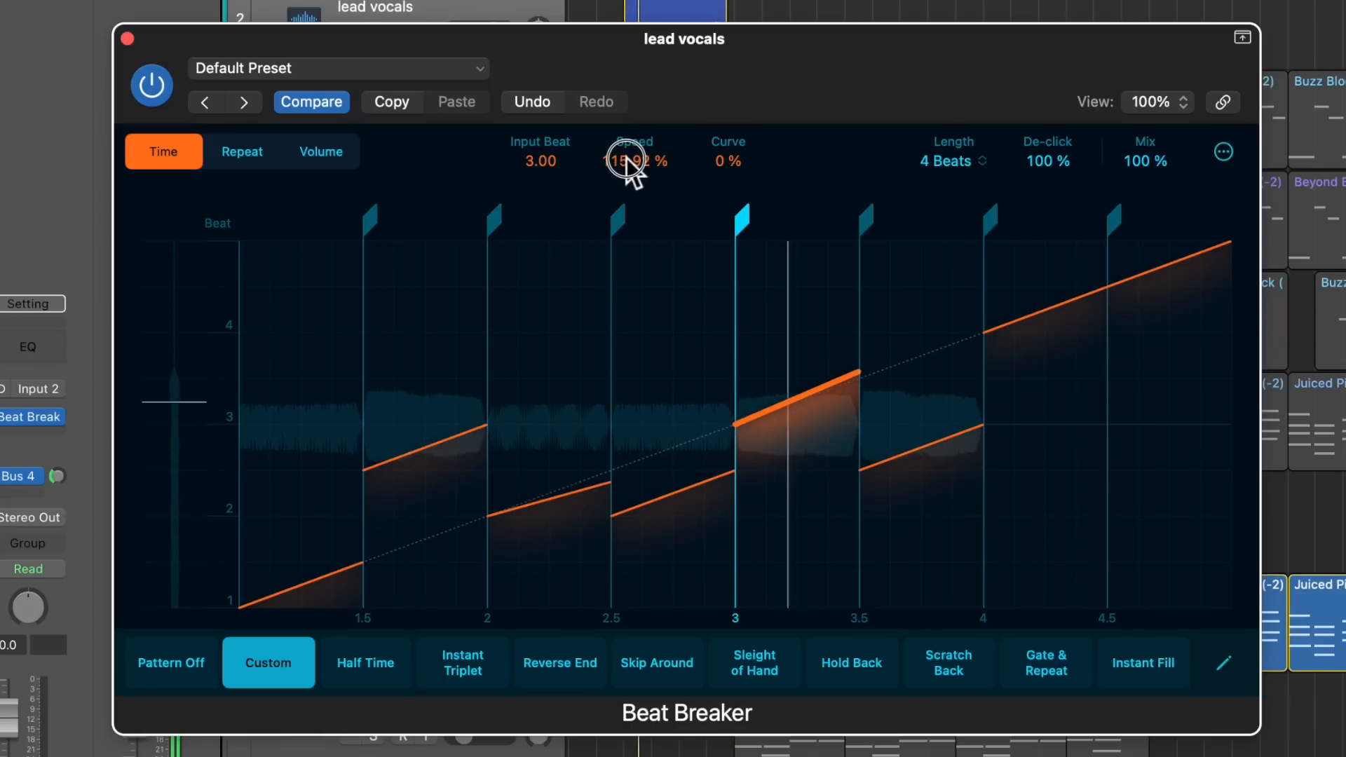
drag(626, 165, 628, 171)
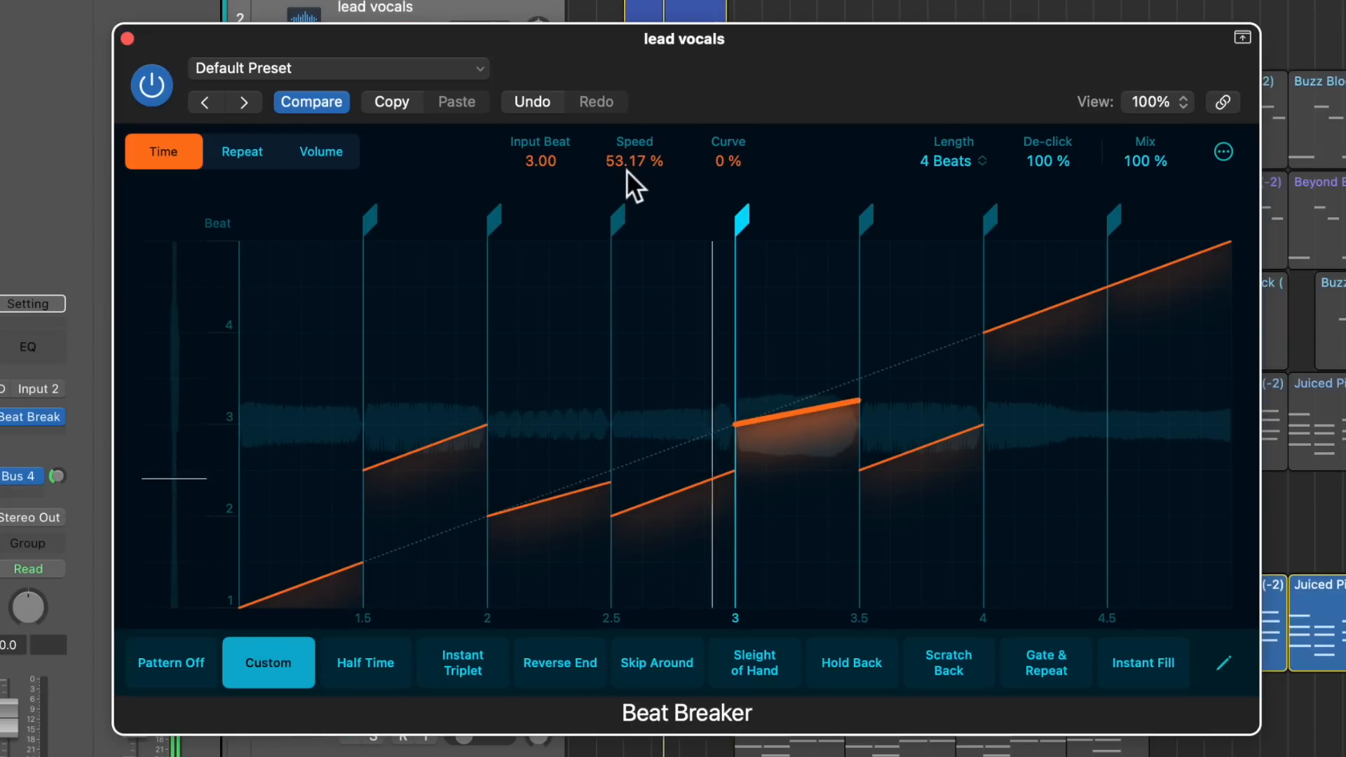
drag(619, 167, 604, 135)
click(617, 160)
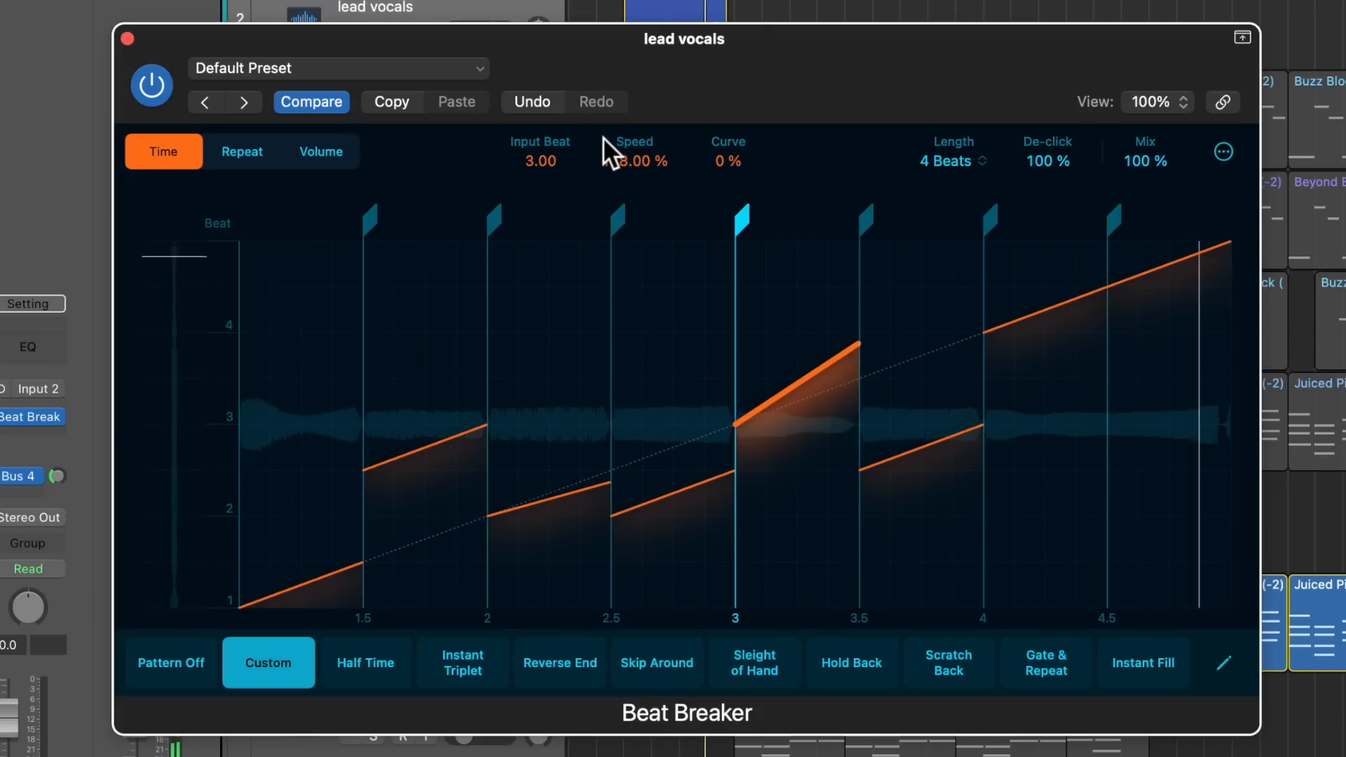
drag(610, 161, 604, 153)
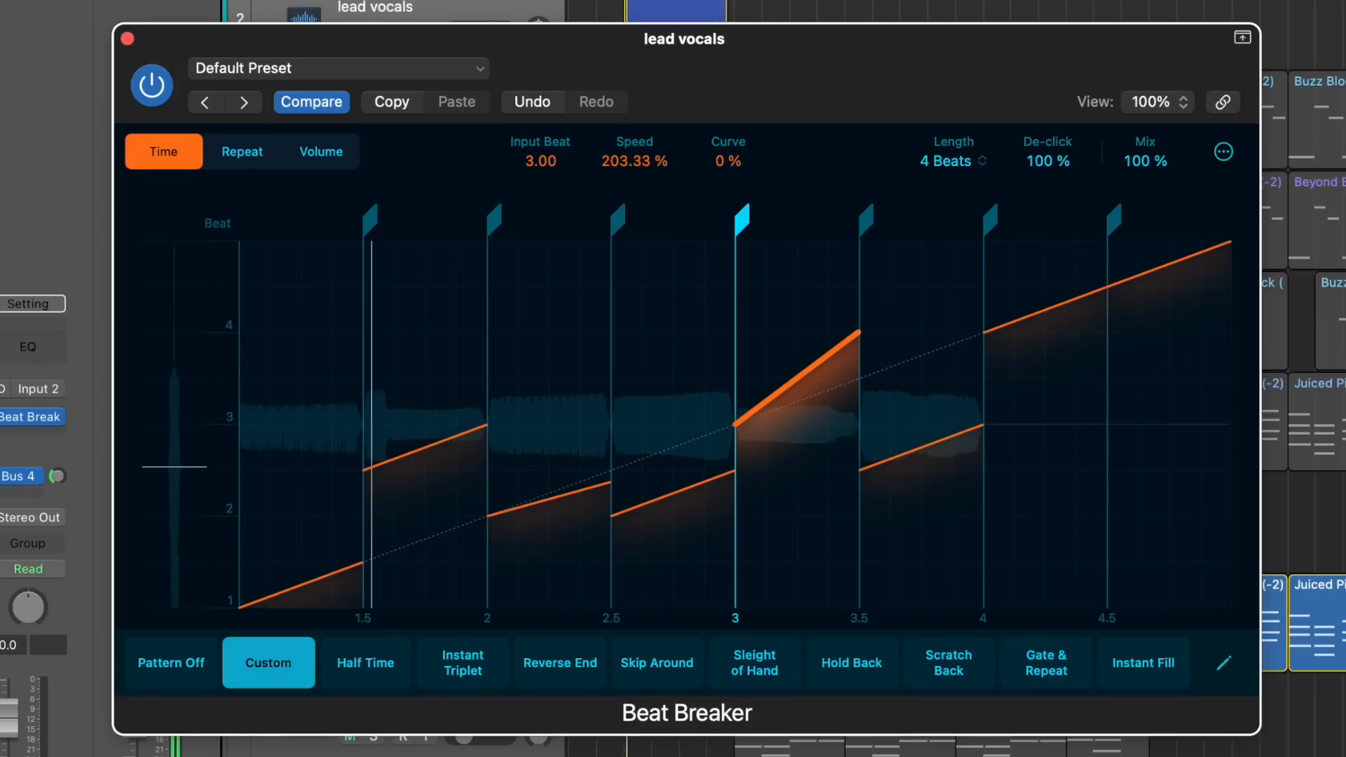
key(space)
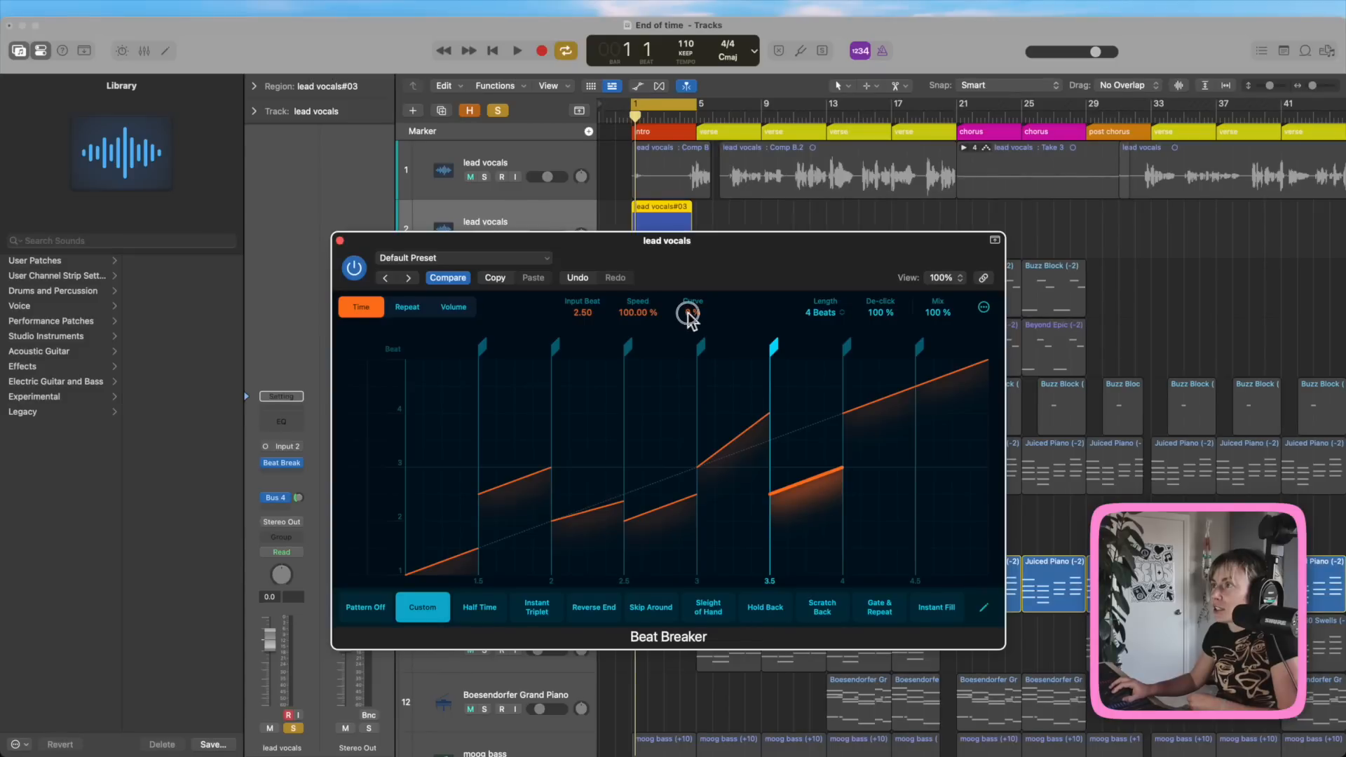
Step: Audition curve values of 49 %, 0 % and -23 % on the beat 3.5 slice during playback
drag(675, 276, 674, 272)
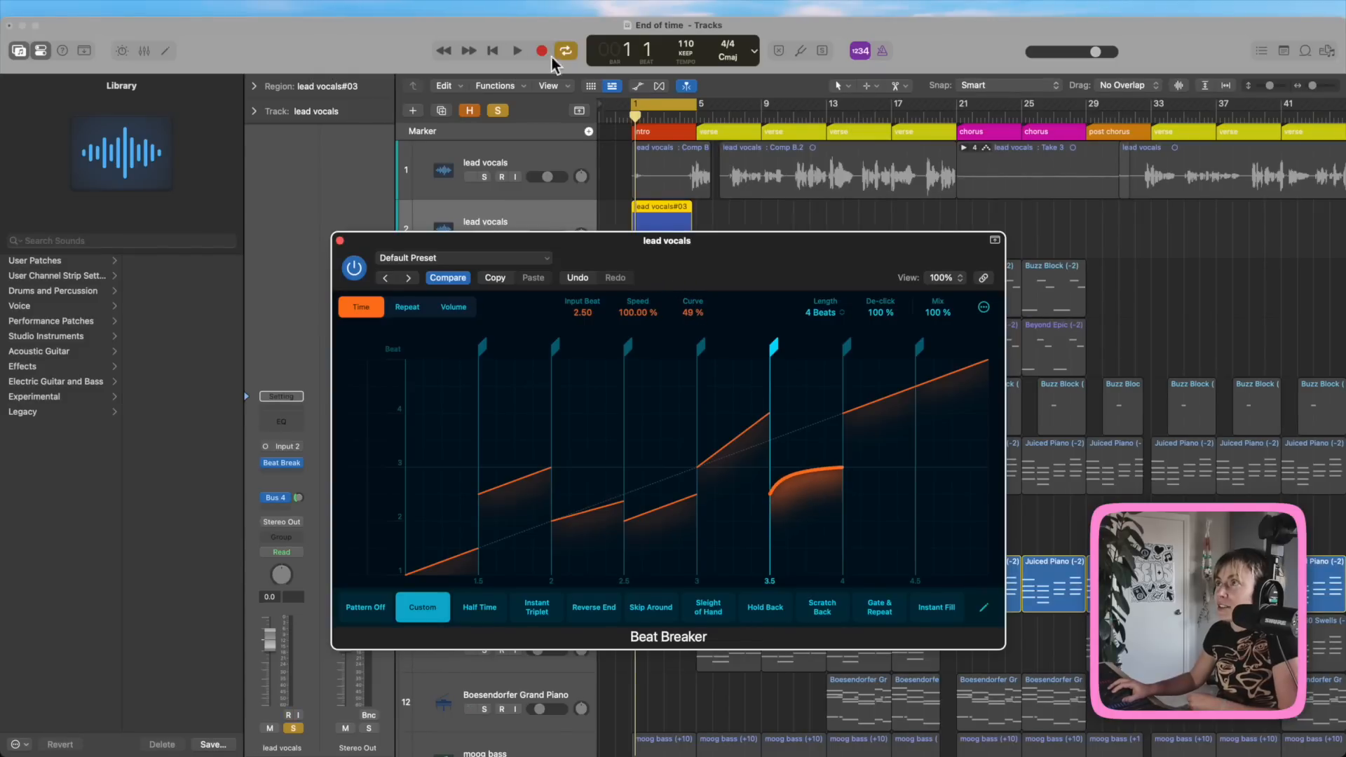
click(517, 52)
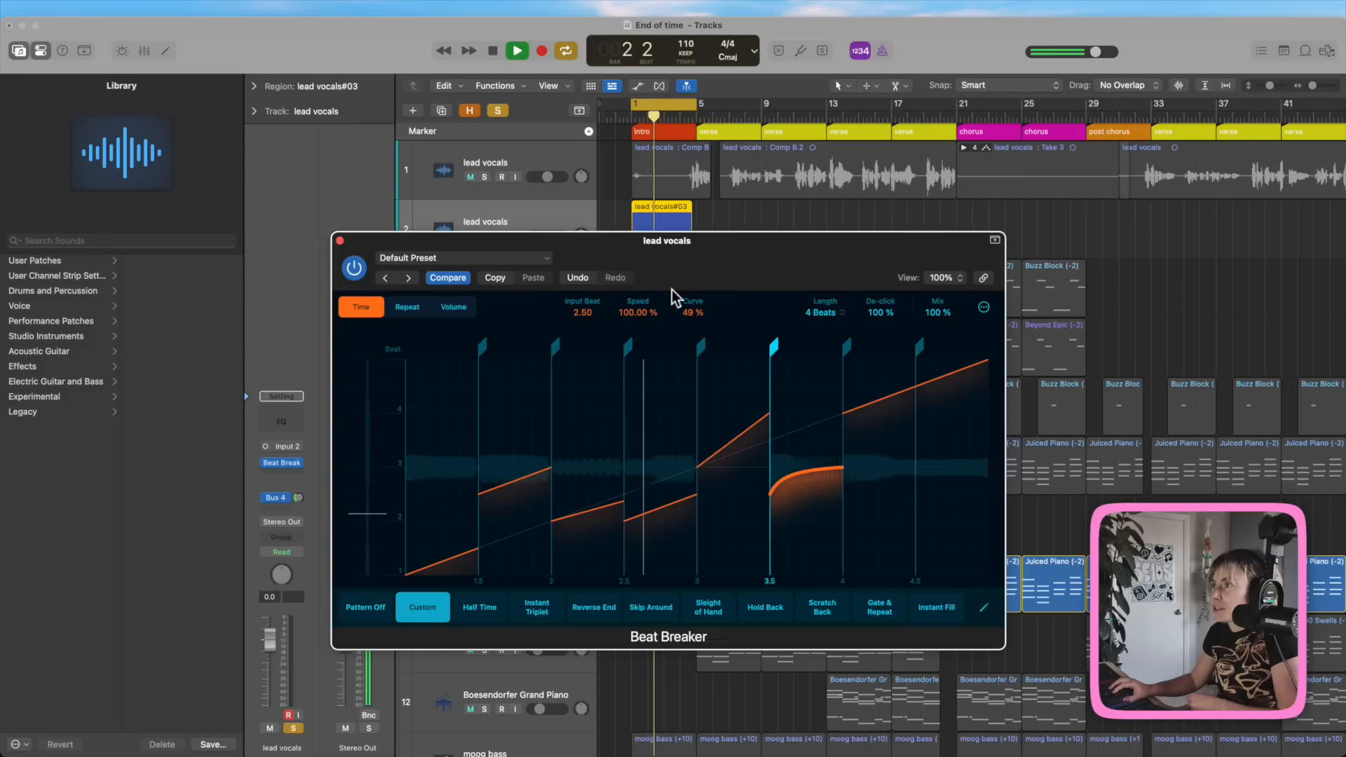
drag(684, 314, 694, 368)
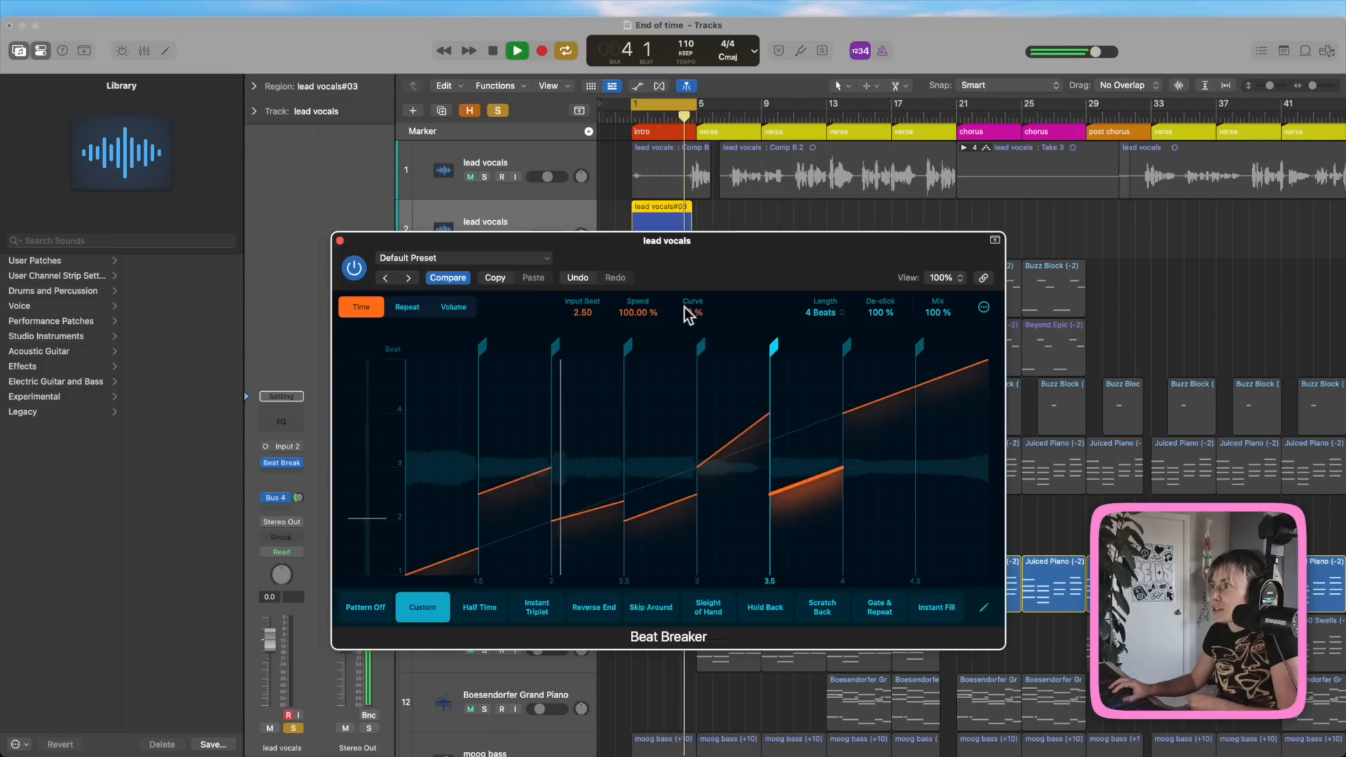
drag(679, 312, 690, 344)
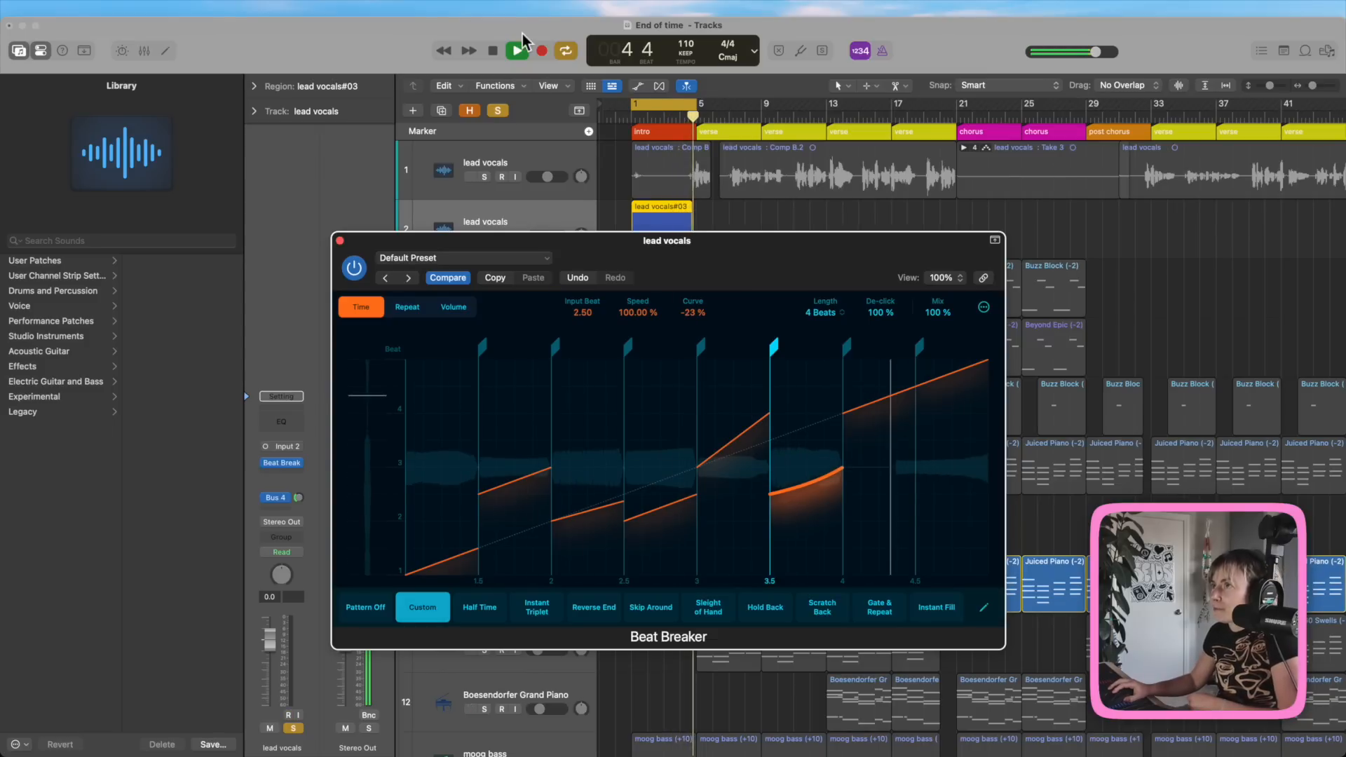
Step: Stop playback, reset the beat 3.5 slice and move it to input beat 2.50 with a straight curve
click(494, 51)
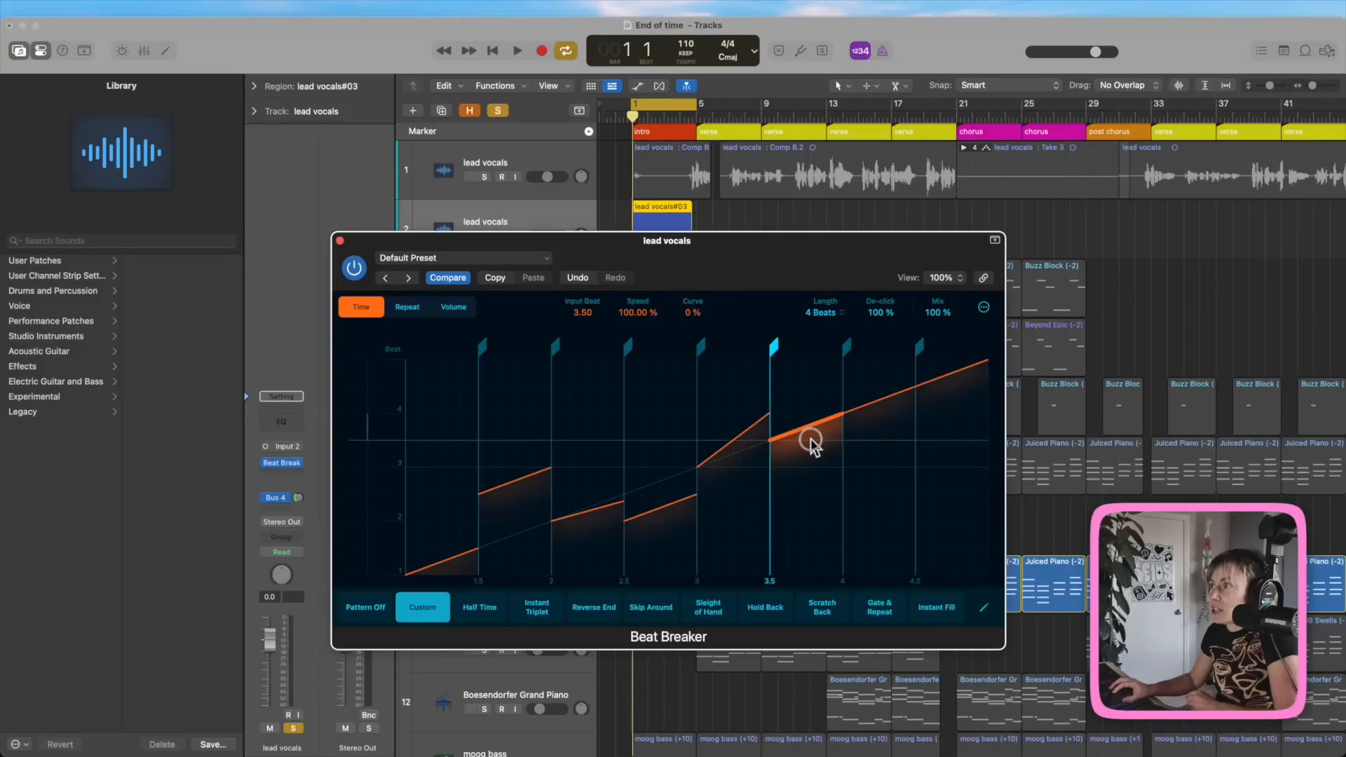
drag(811, 441, 818, 480)
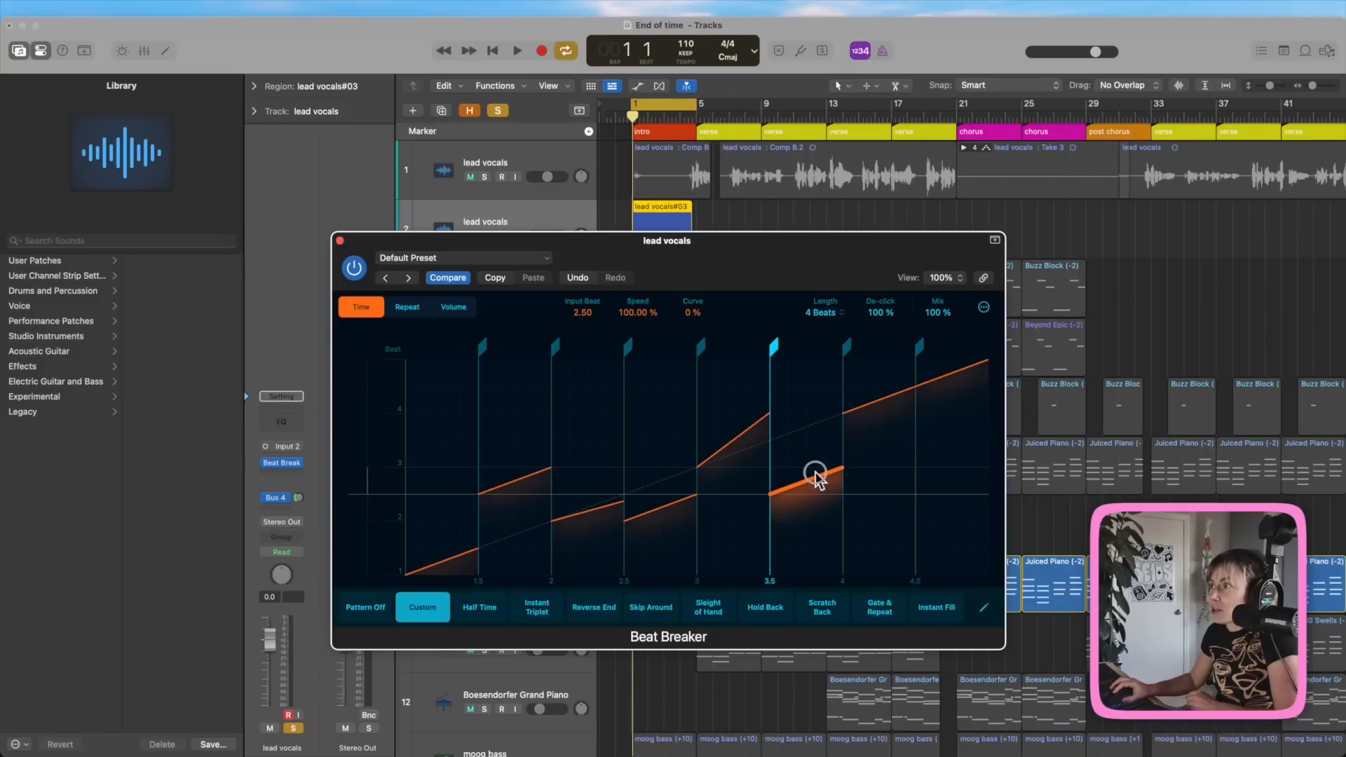
Step: Audition the edited lead vocals pattern and set the beat 1.5 slice to 2 repeats
click(519, 48)
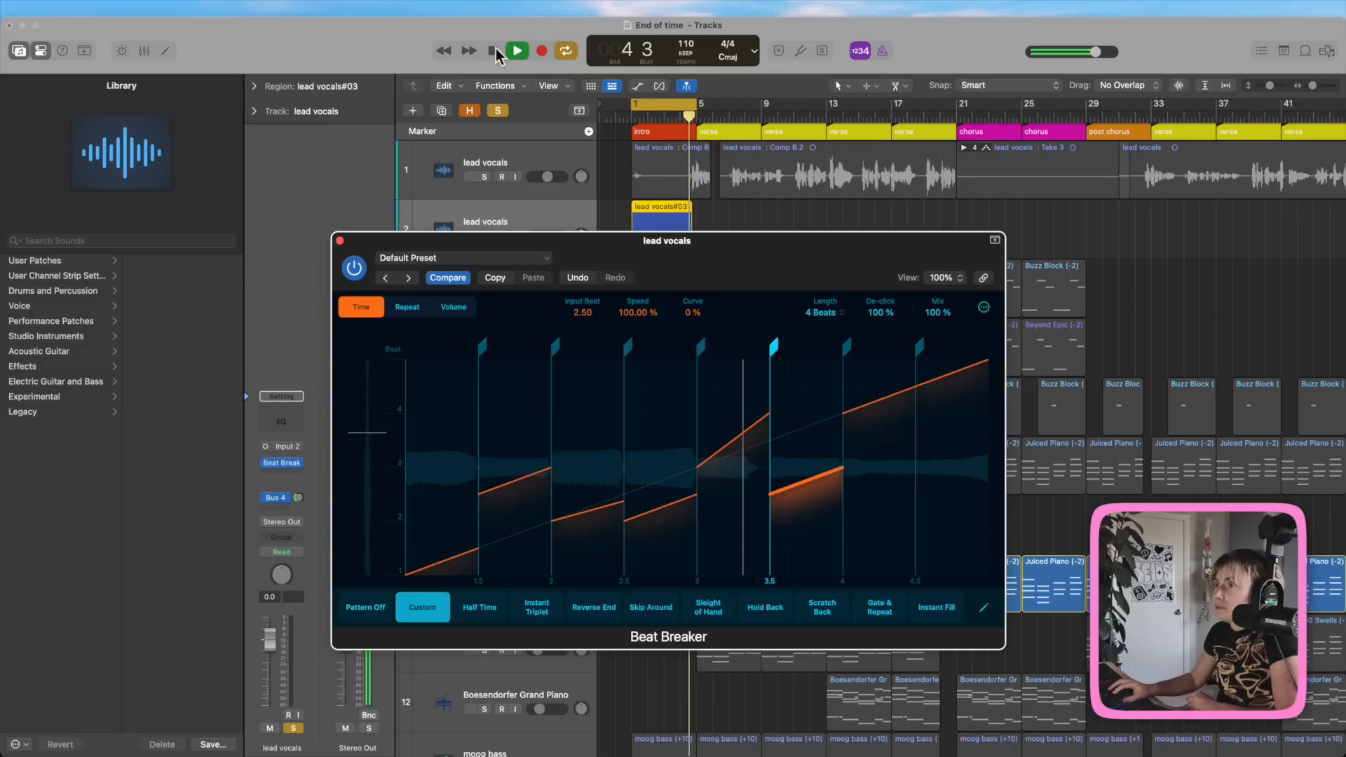
click(494, 50)
click(407, 308)
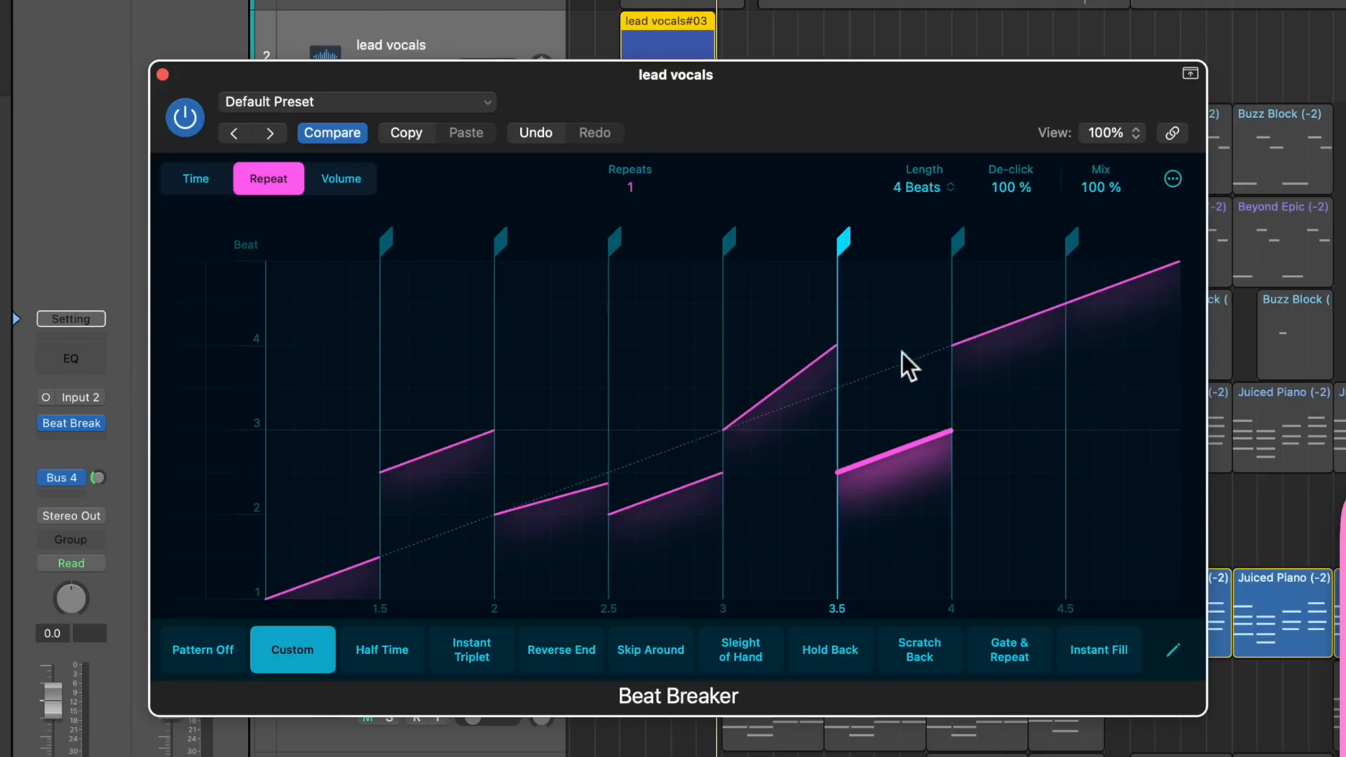
click(435, 450)
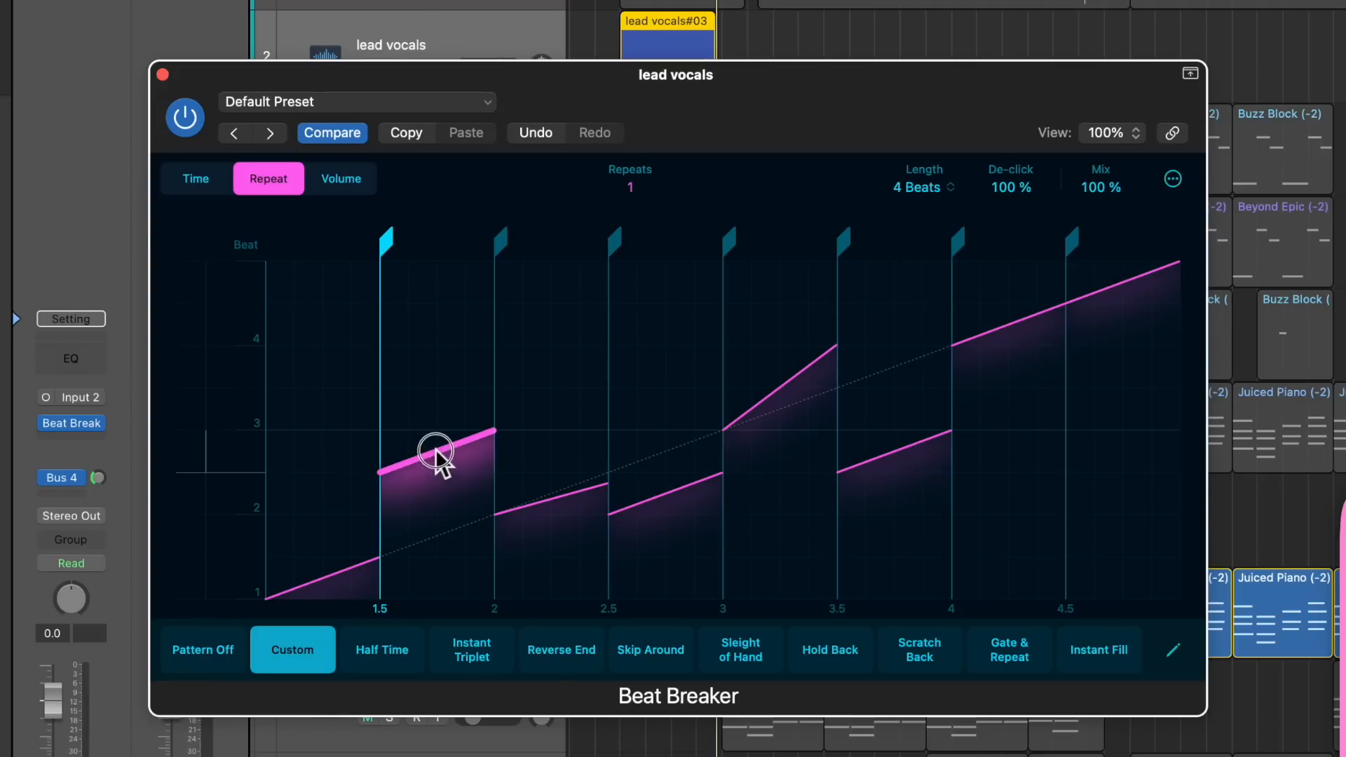
drag(441, 487, 413, 413)
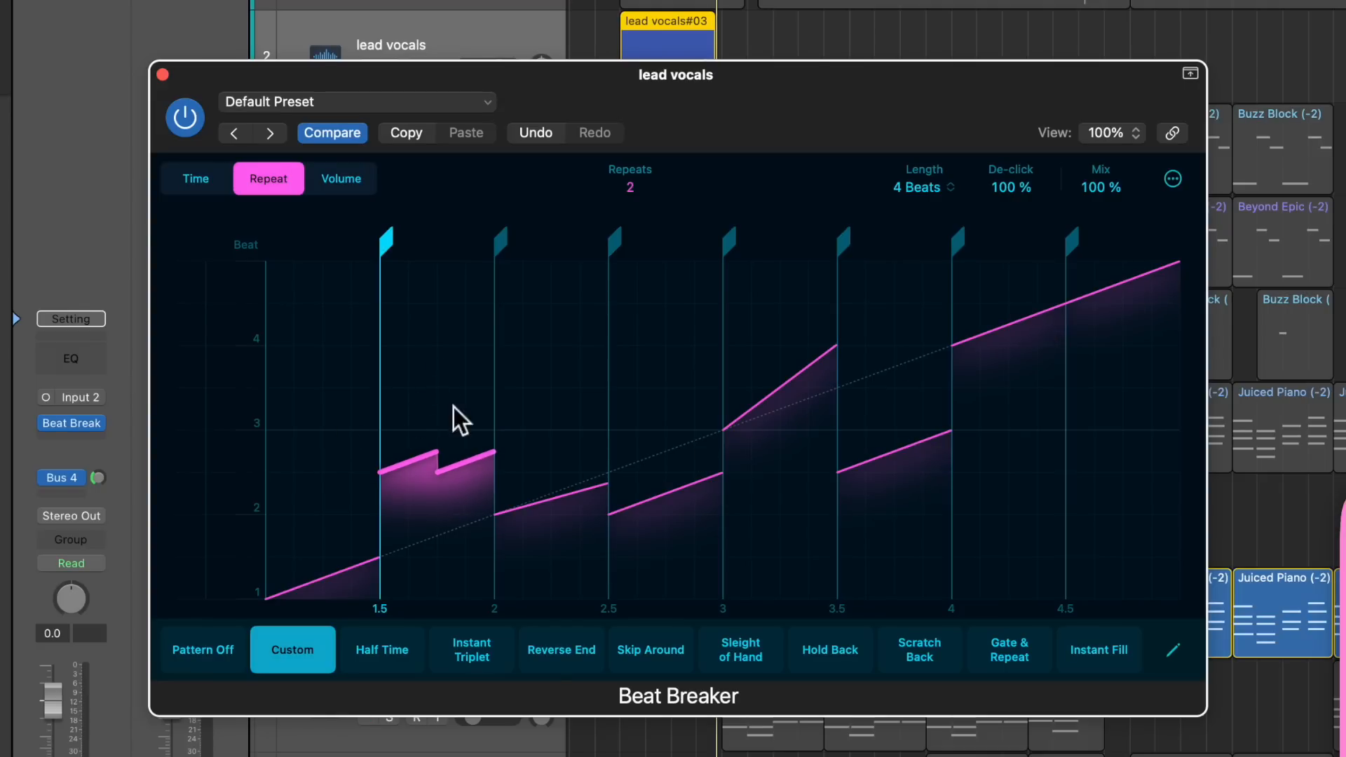
Step: During playback, try the beat 1.5 slice marker at output beat 1.62 and return it to 1.50
key(space)
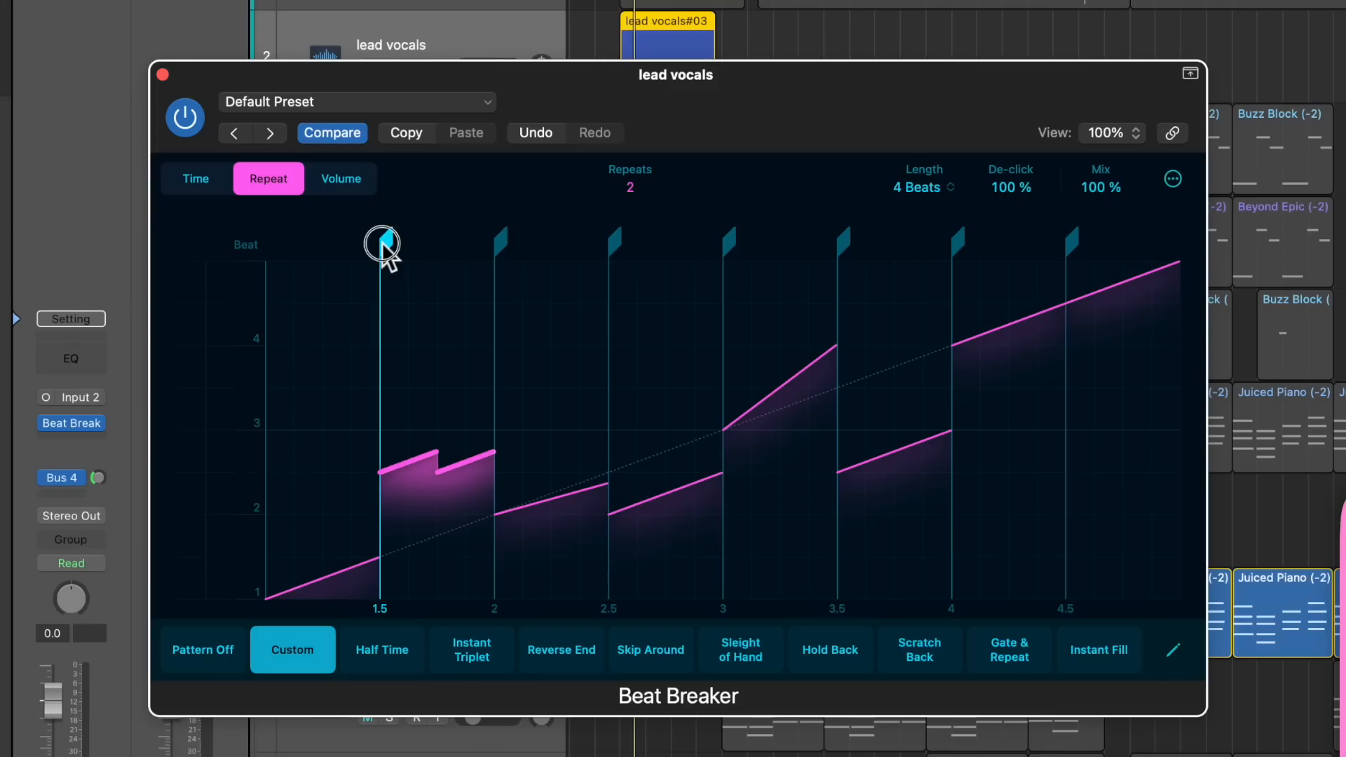
drag(385, 250, 408, 254)
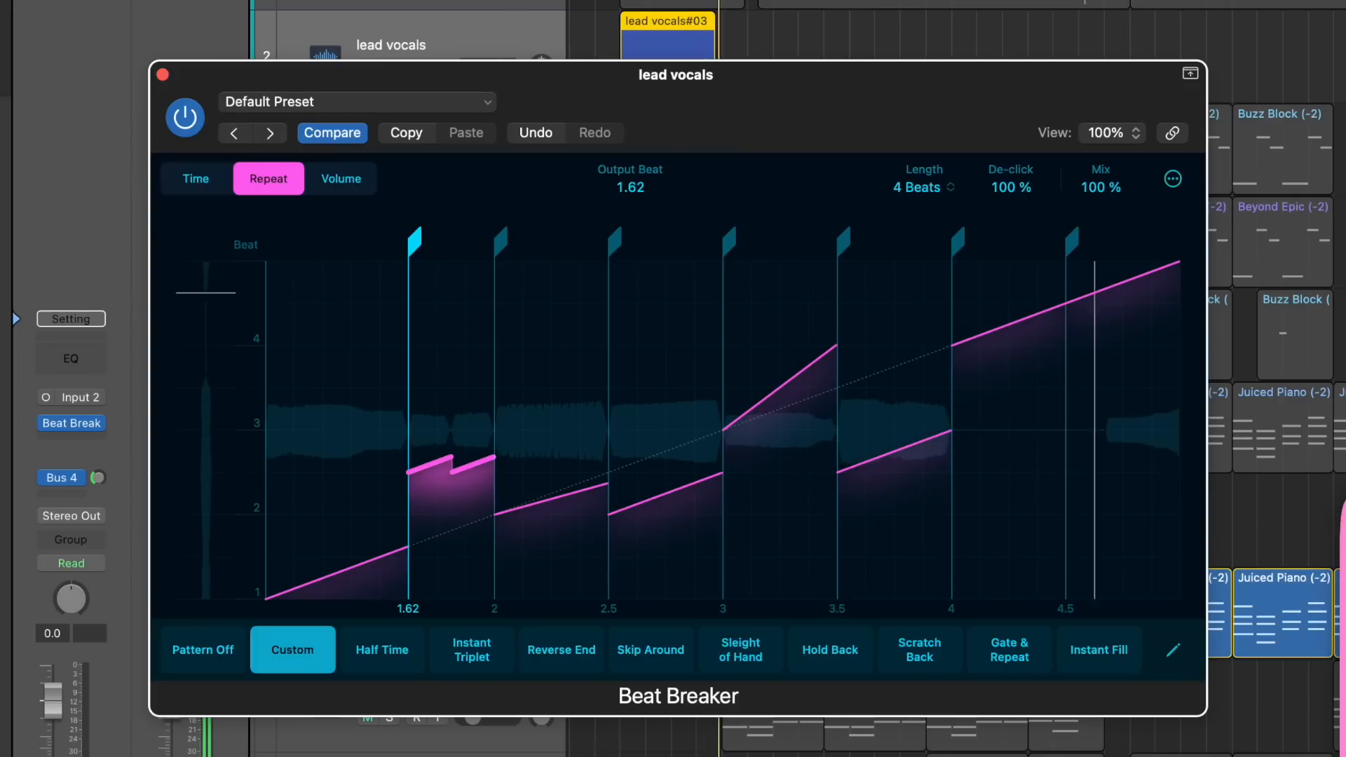
drag(413, 244, 387, 242)
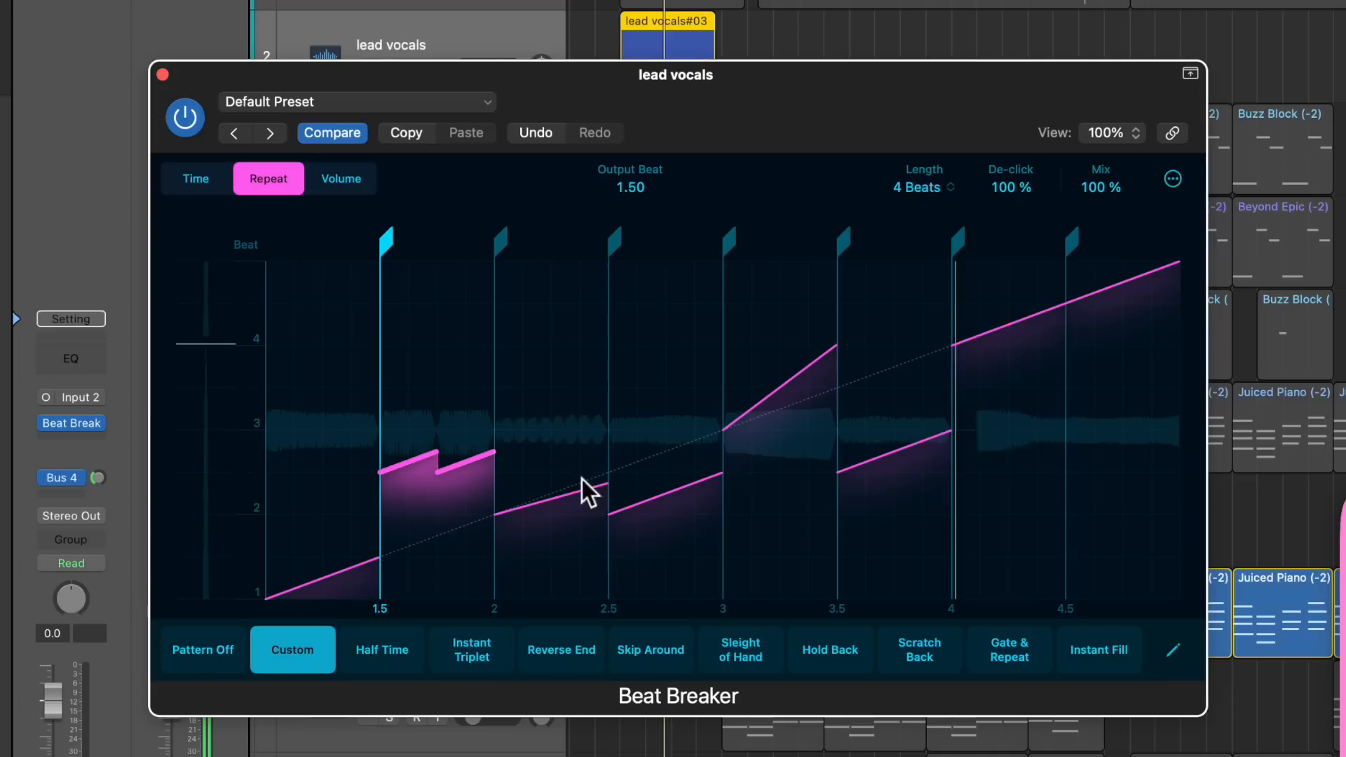
Step: Unsolo the lead vocals track and bounce it in place to a new track with effects included and normalization off
key(ctrl+s)
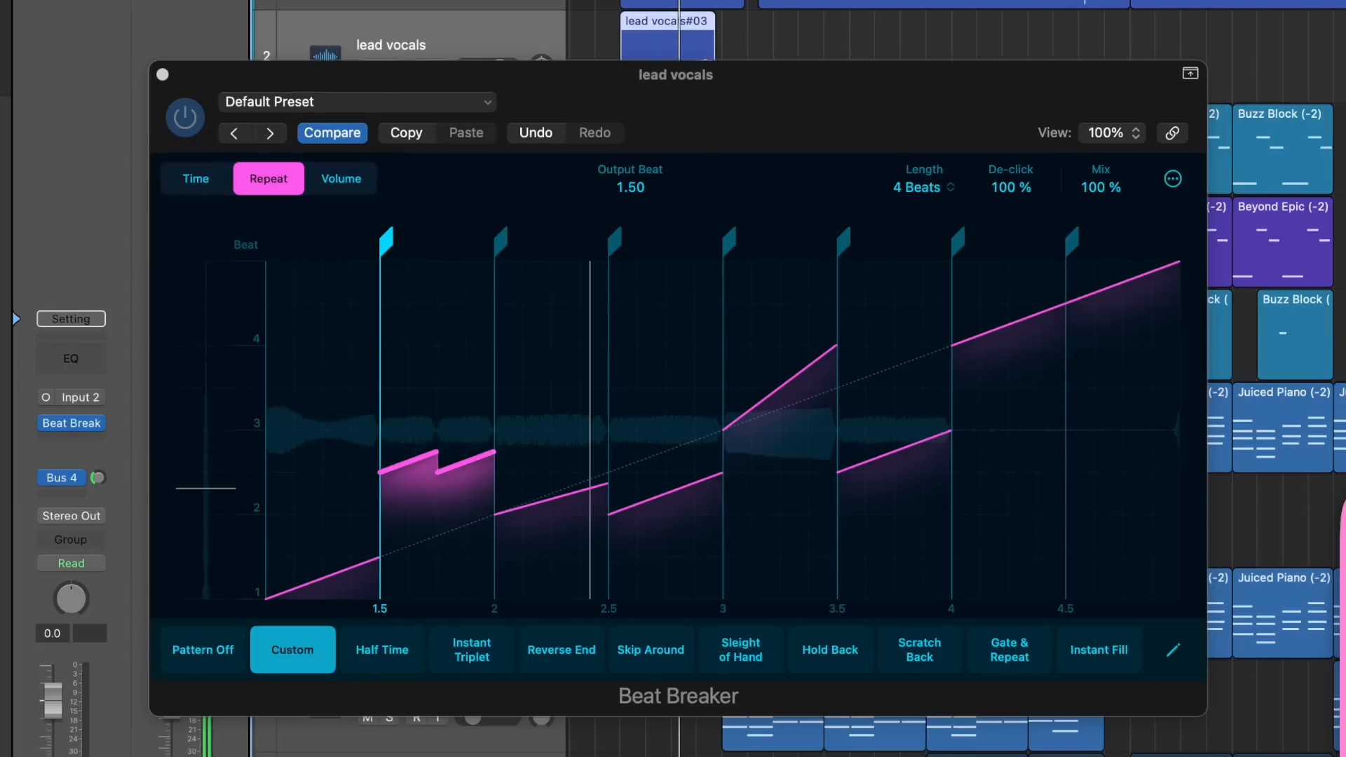
key(space)
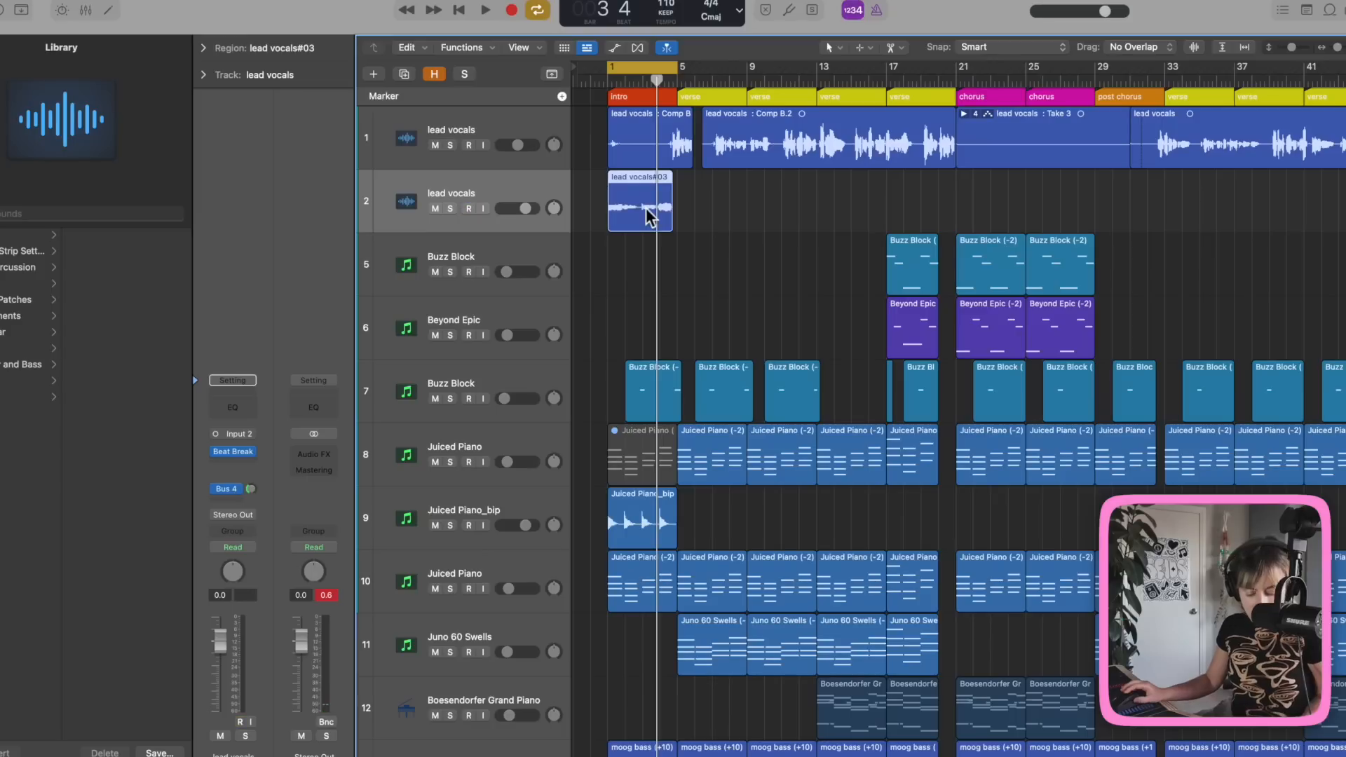
key(ctrl+b)
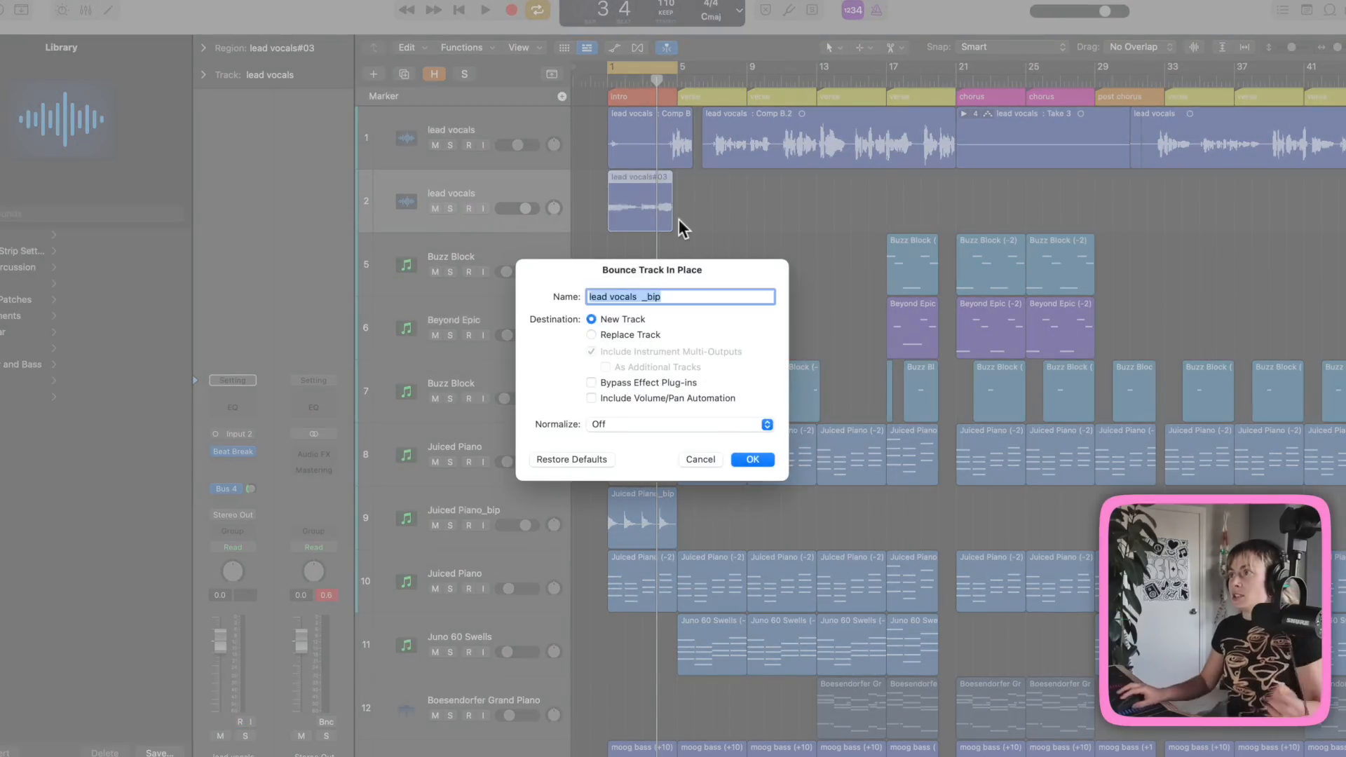
click(758, 460)
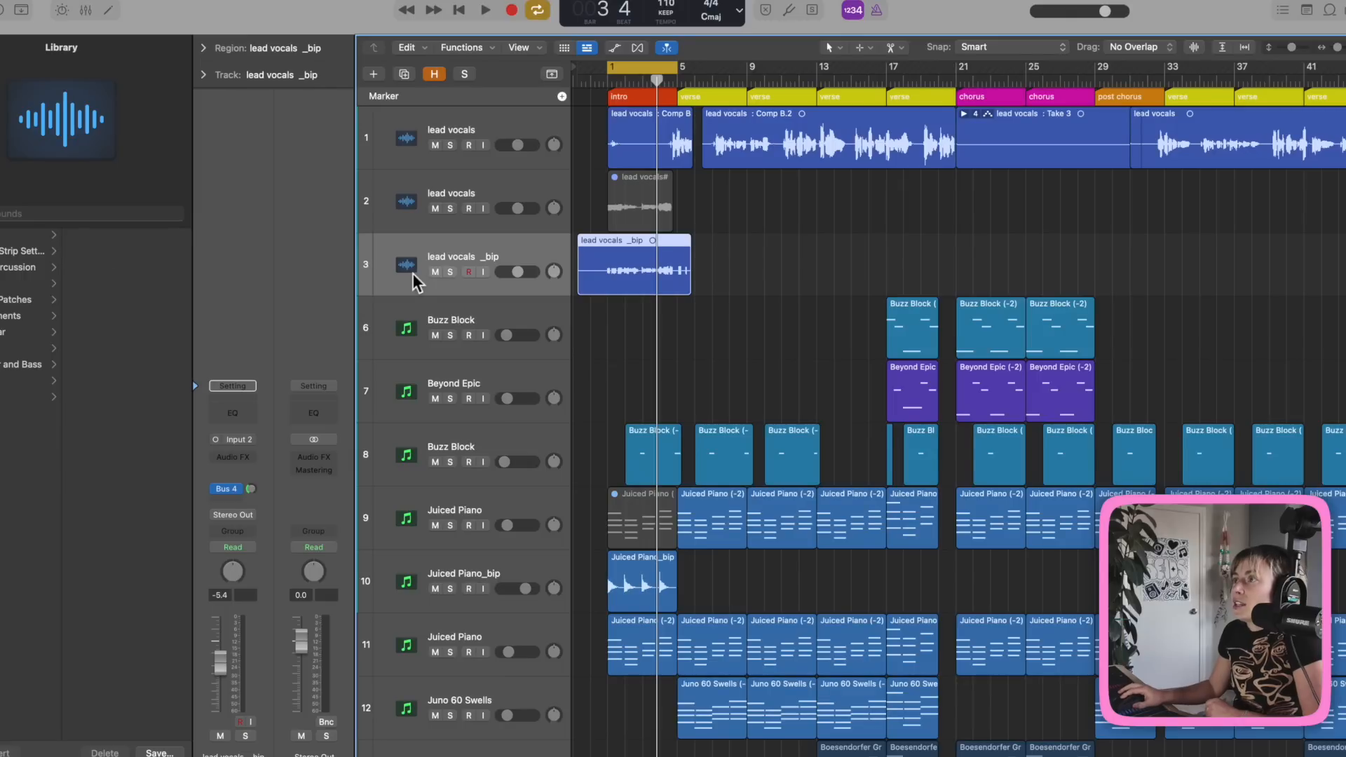
Step: Solo the bounced lead vocals track and play it back while examining its waveform
click(450, 272)
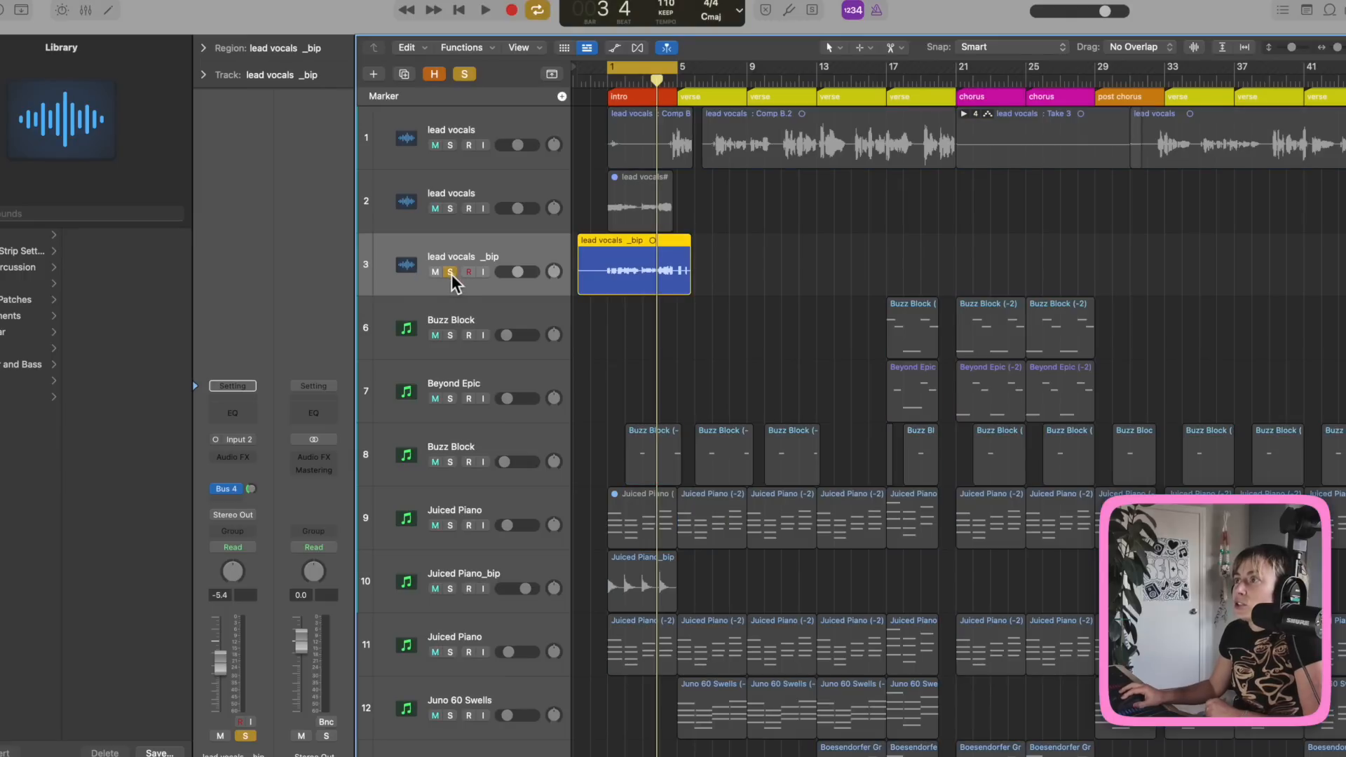
click(485, 11)
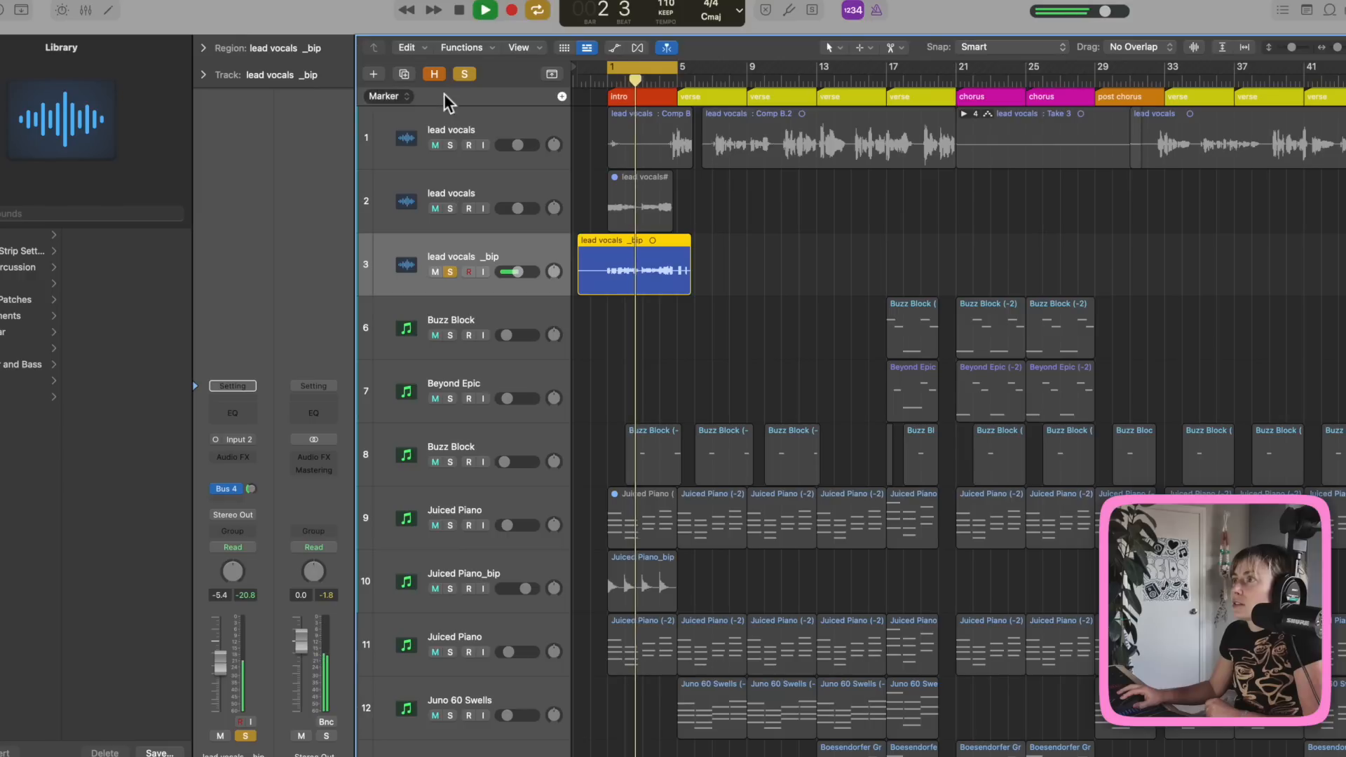
drag(1292, 47, 1343, 48)
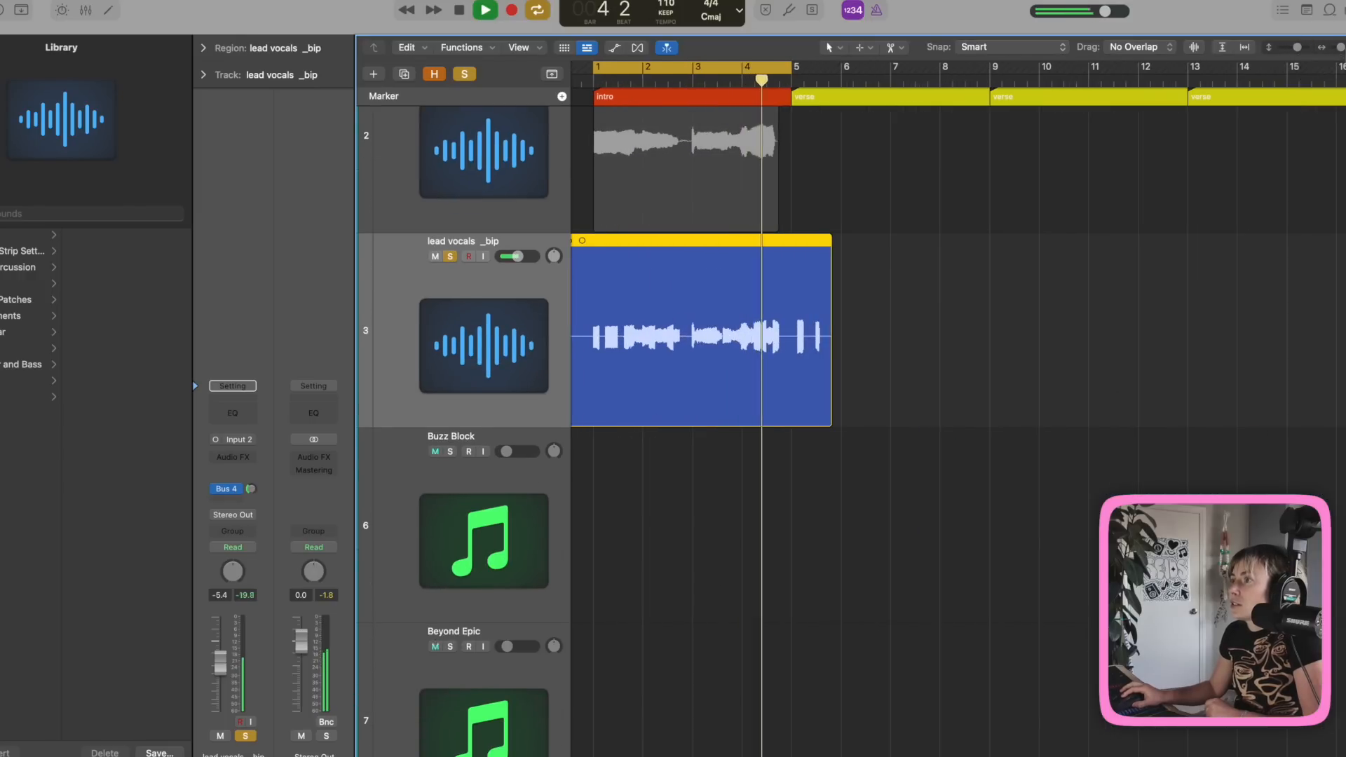